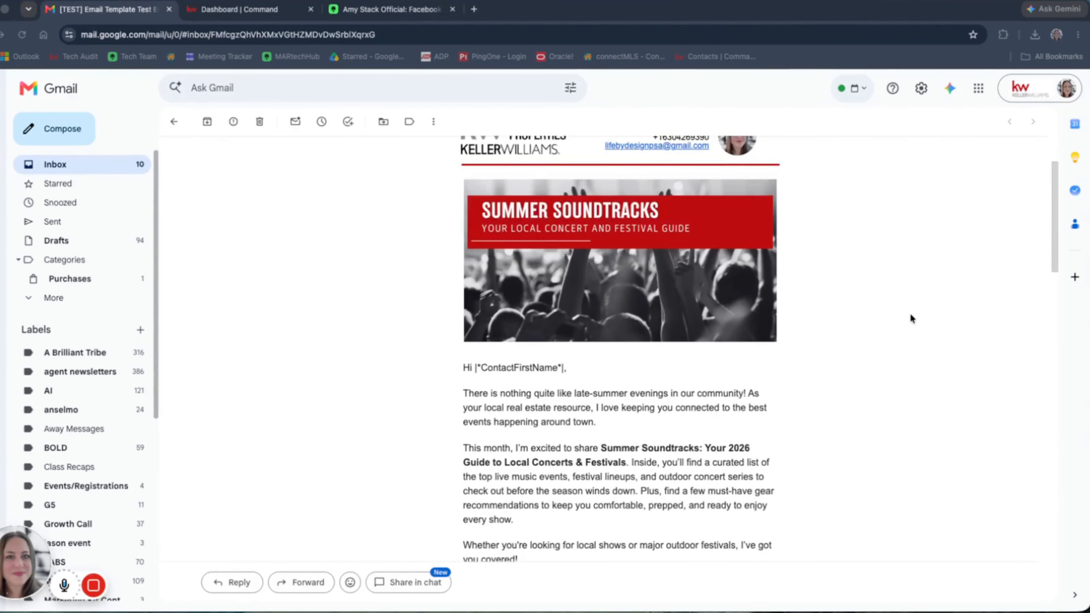
Review the Summer Soundtracks test email, from the header and introduction through the gear links and area placeholders to the closing.
scroll(910, 314, "up", 3)
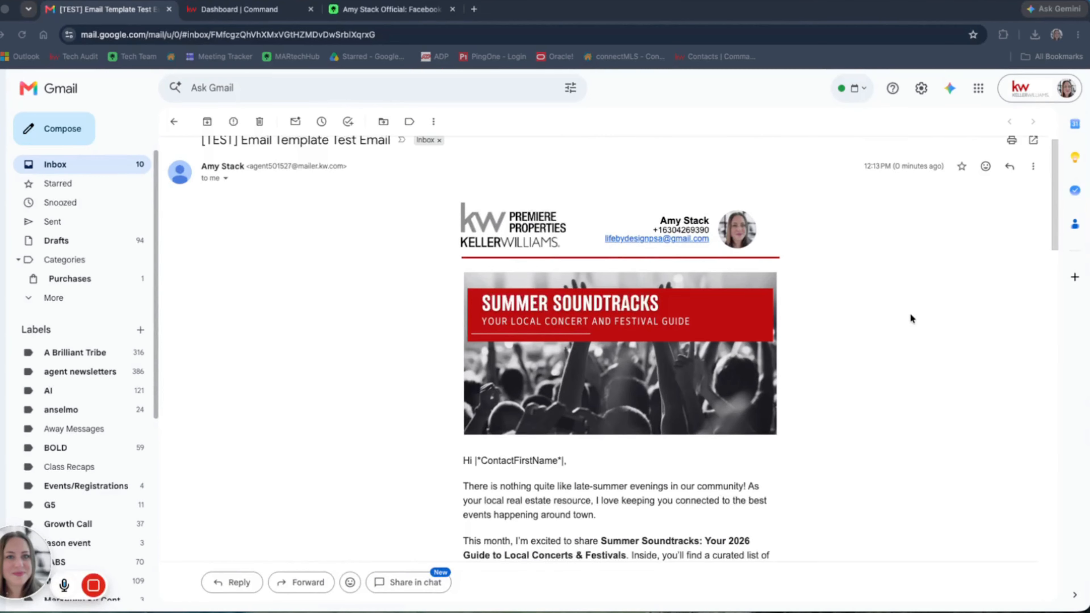
scroll(910, 315, "down", 1)
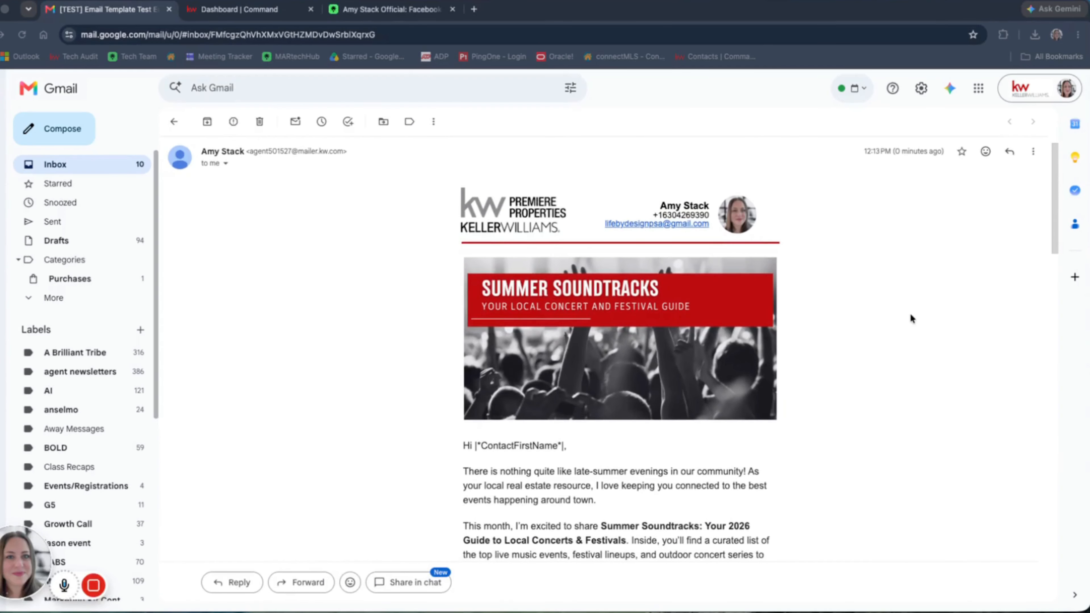
scroll(910, 317, "down", 1)
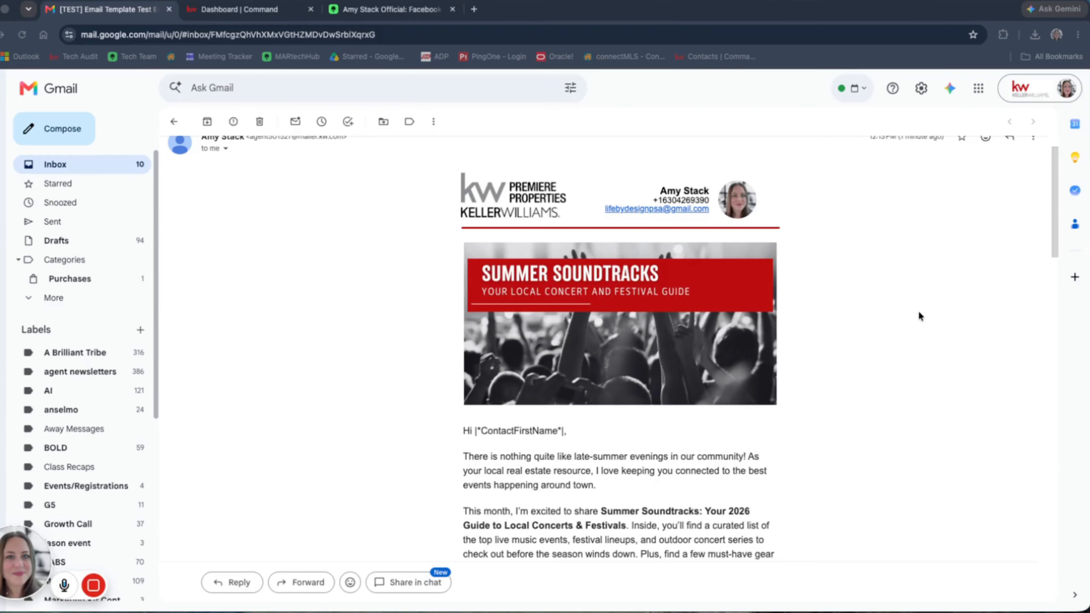
scroll(928, 325, "down", 1)
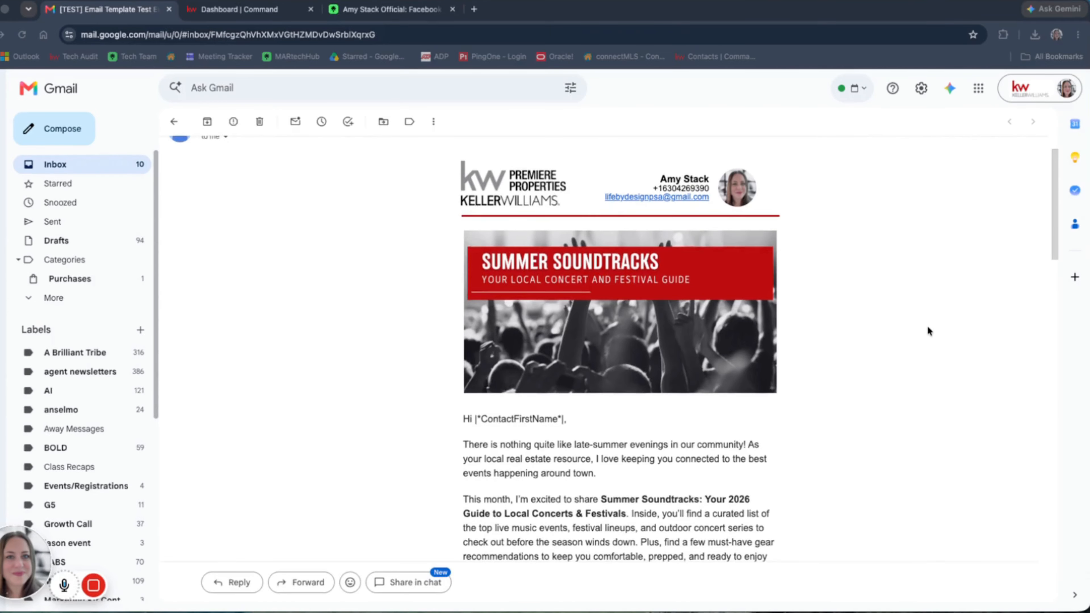
scroll(927, 328, "down", 1)
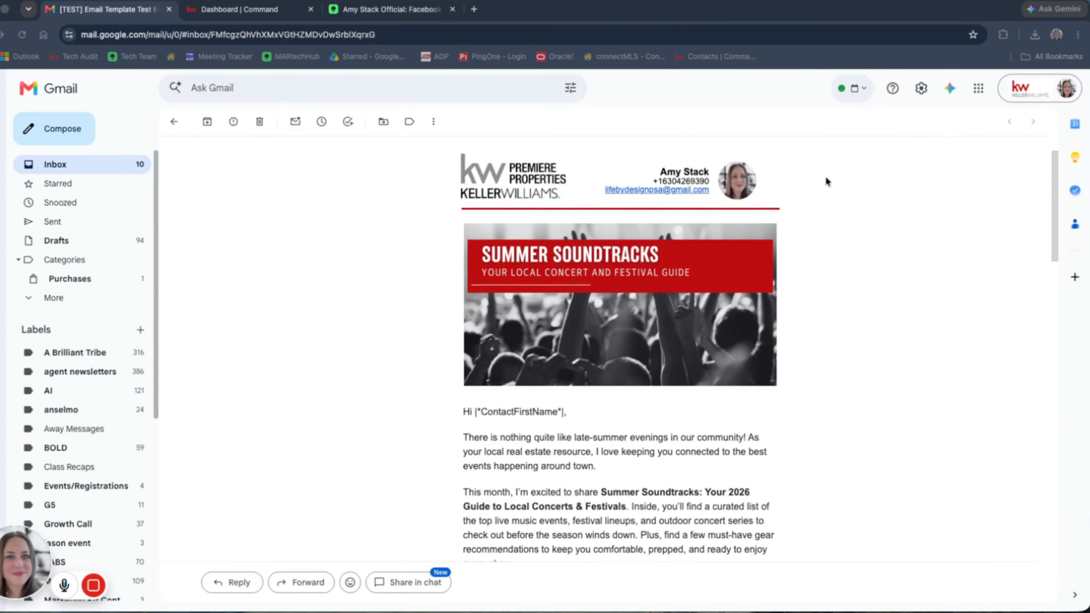
scroll(362, 280, "down", 1)
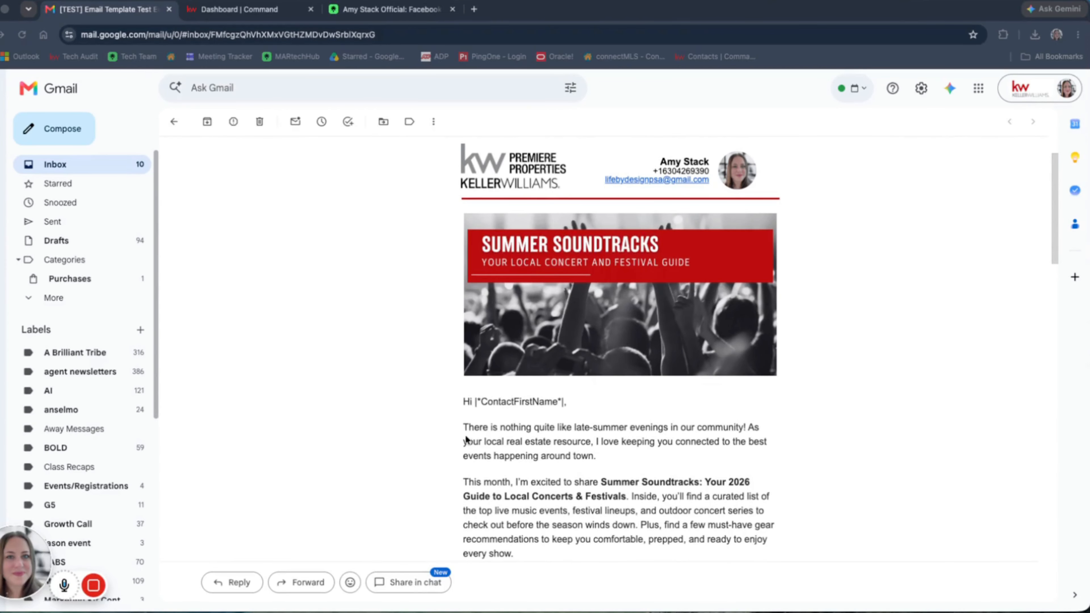
scroll(427, 423, "down", 5)
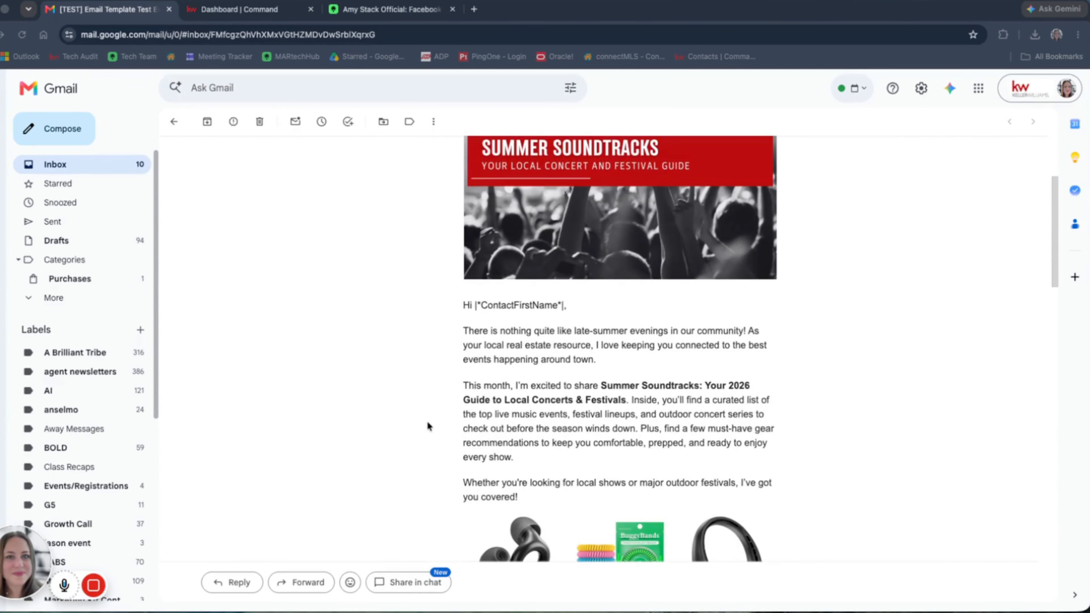
scroll(427, 425, "down", 5)
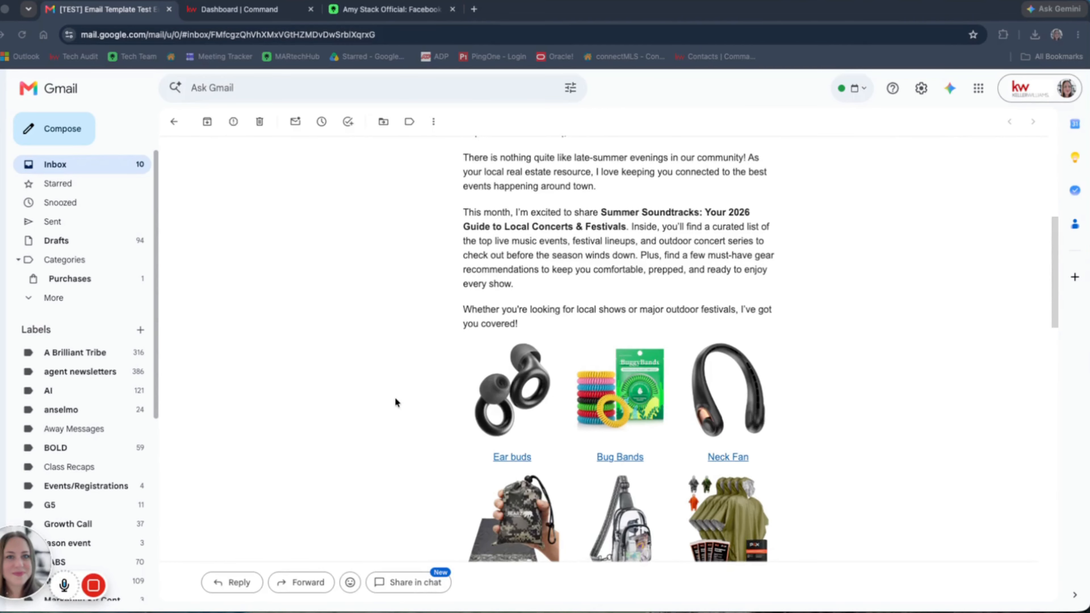
scroll(395, 401, "down", 7)
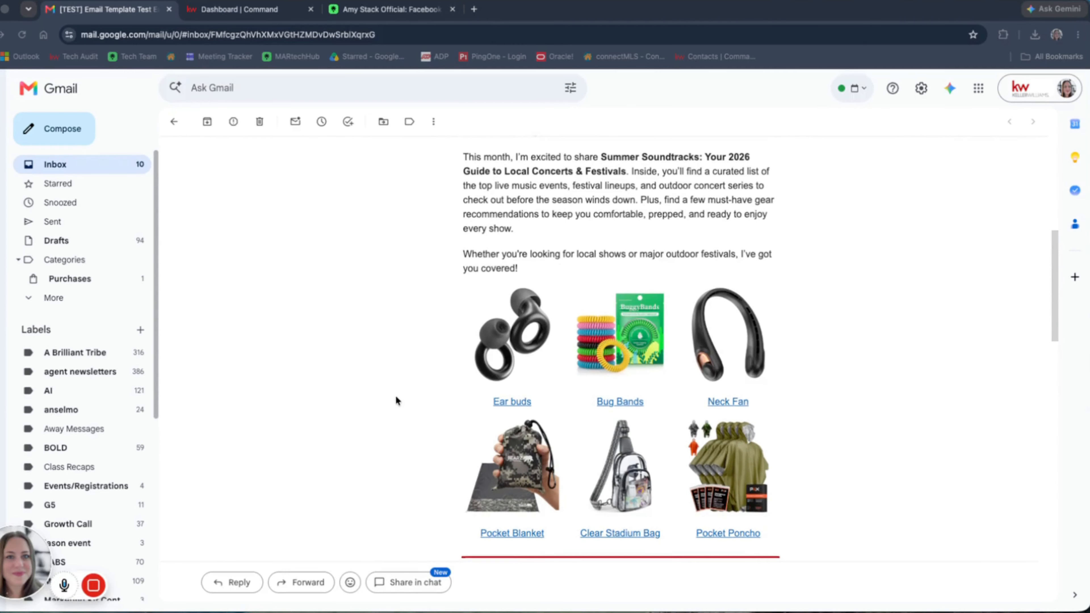
scroll(395, 400, "down", 10)
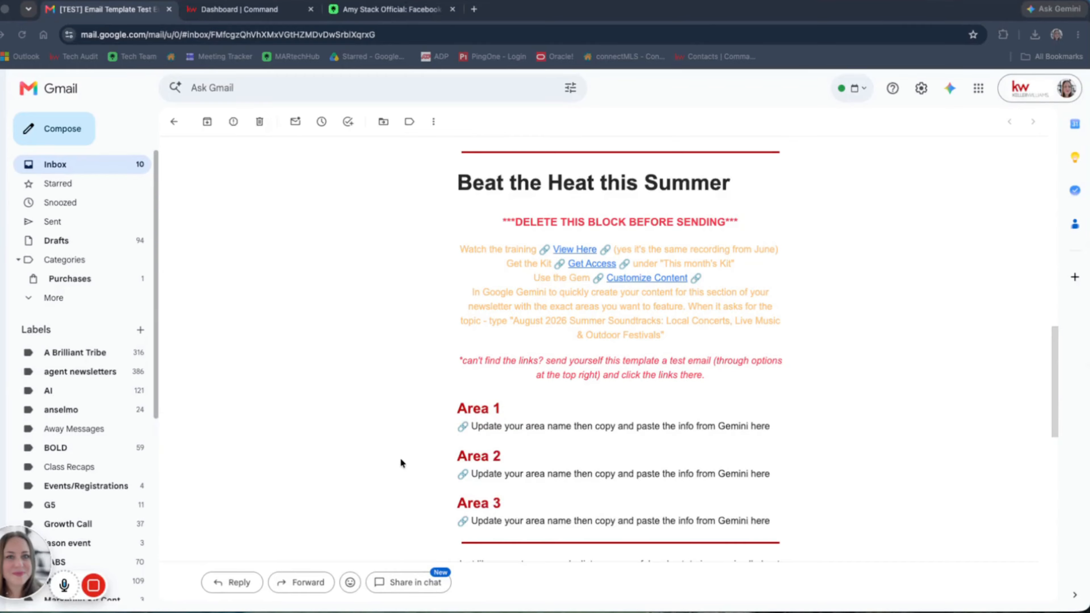
scroll(400, 458, "down", 2)
scroll(401, 458, "down", 2)
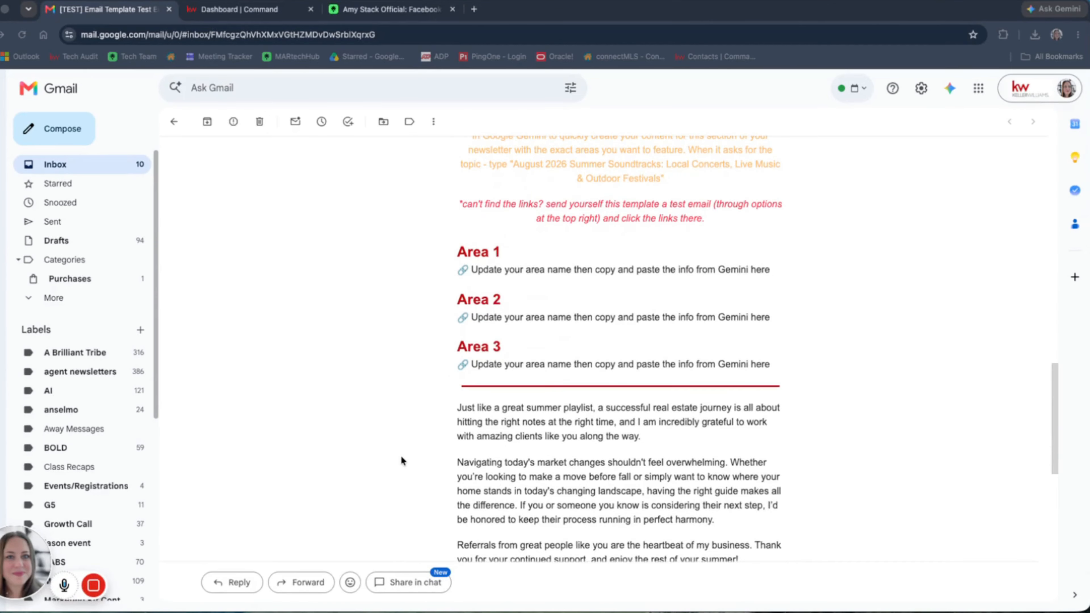
scroll(400, 459, "down", 3)
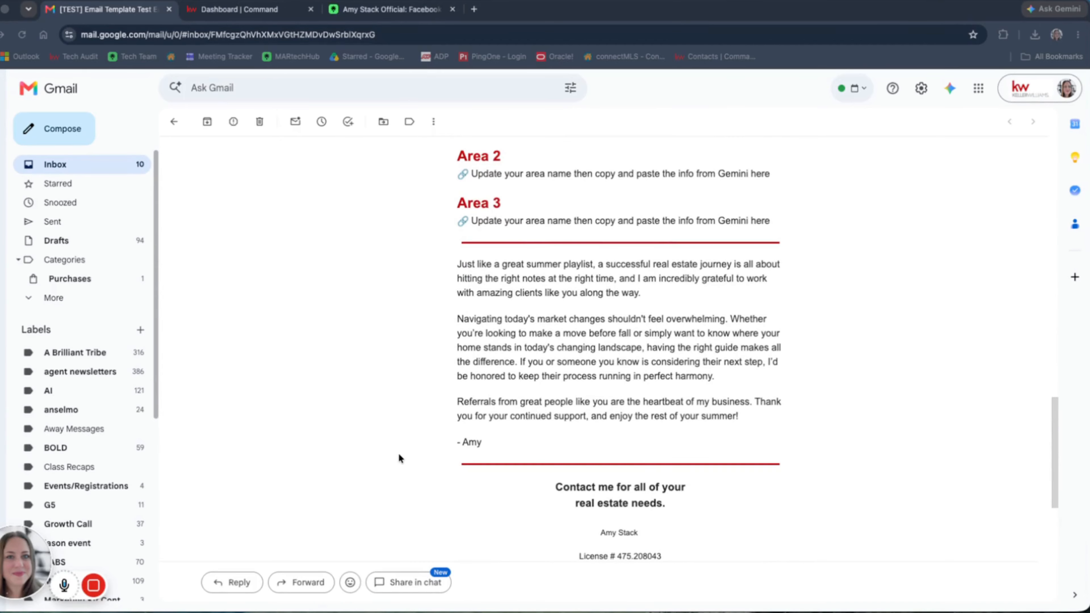
scroll(399, 454, "down", 10)
scroll(398, 454, "up", 12)
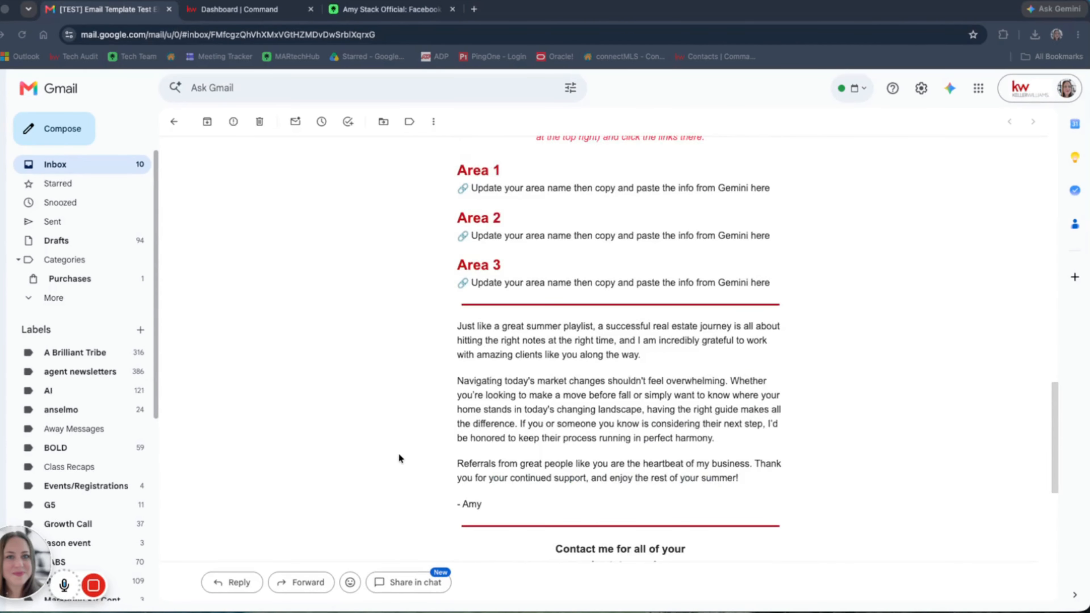
scroll(398, 457, "up", 15)
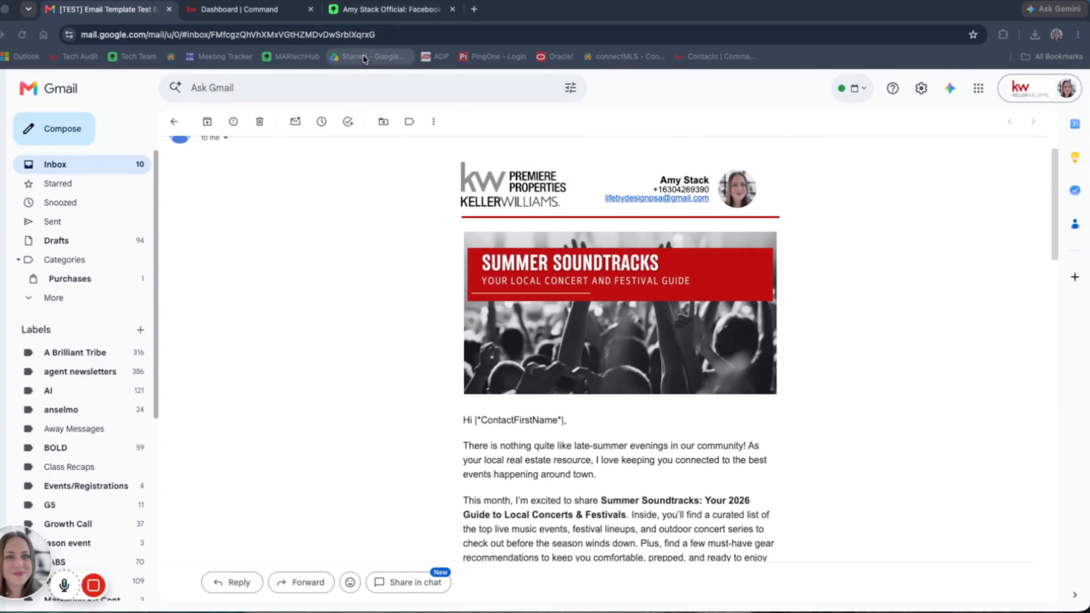
Switch to Command, open the SmartPlans library and search it by SmartPlan name for "go local".
left_click(240, 9)
left_click(224, 172)
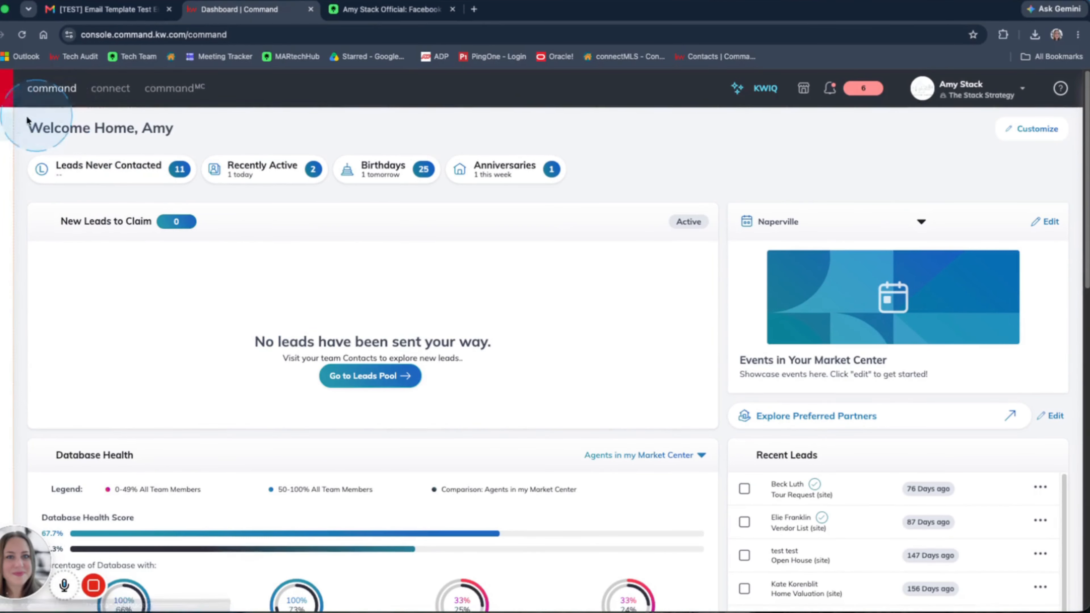
left_click(6, 206)
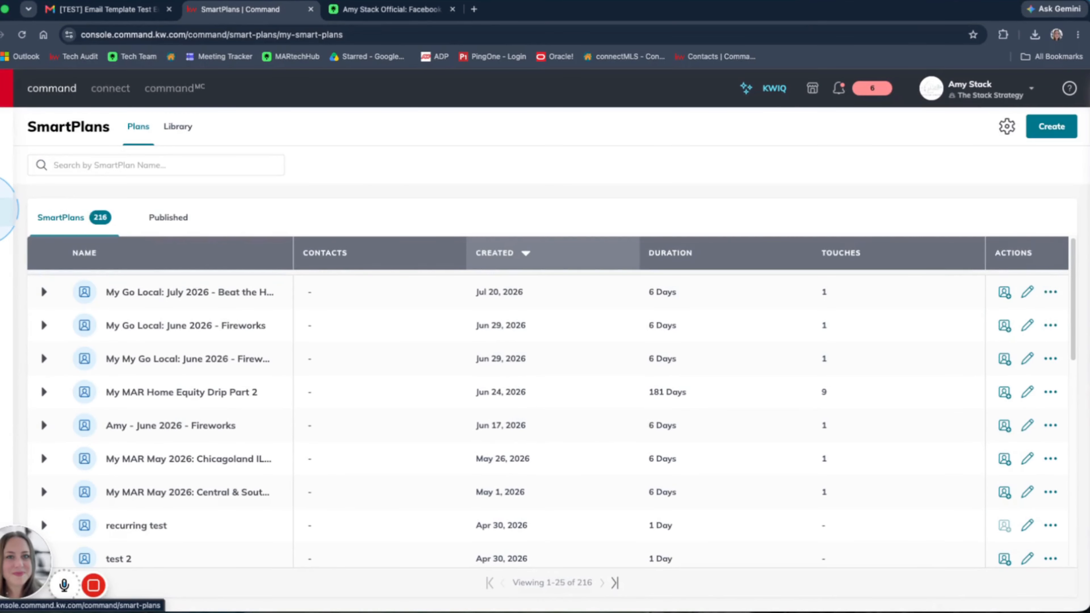
left_click(162, 136)
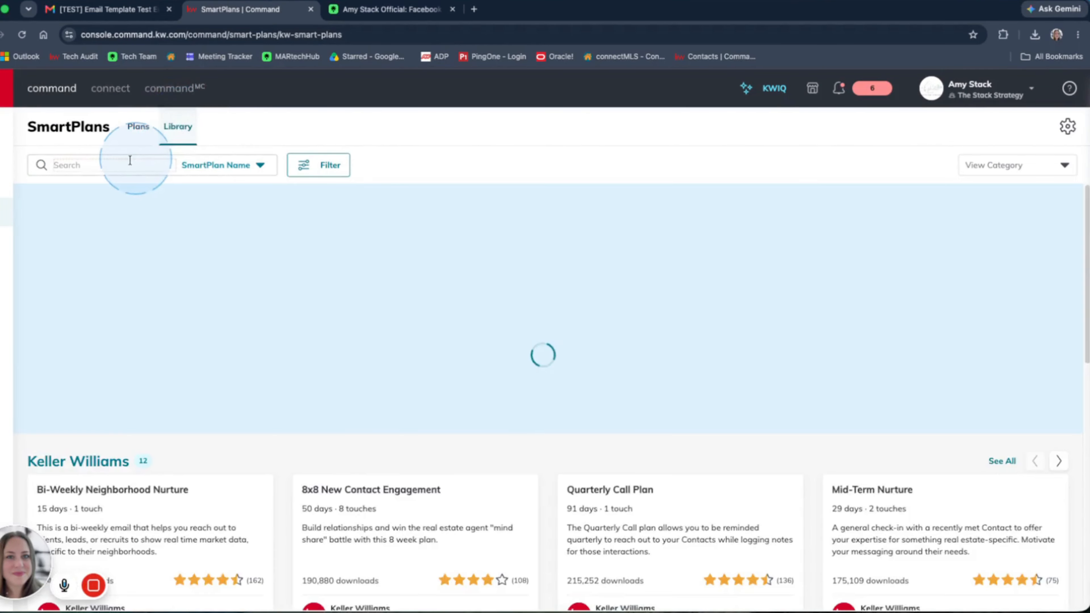
left_click(114, 164)
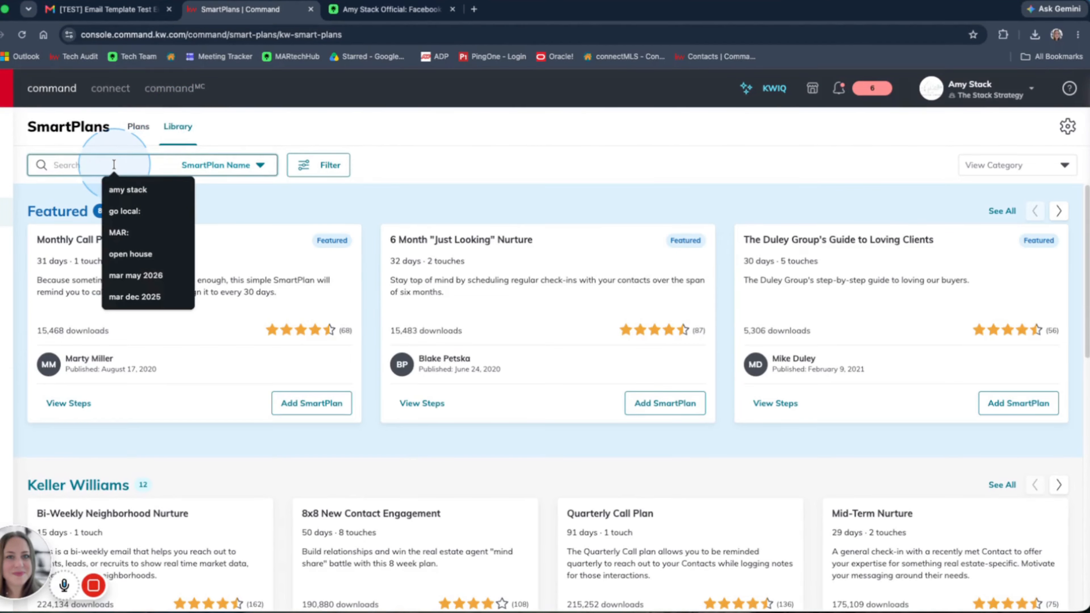
type("go local")
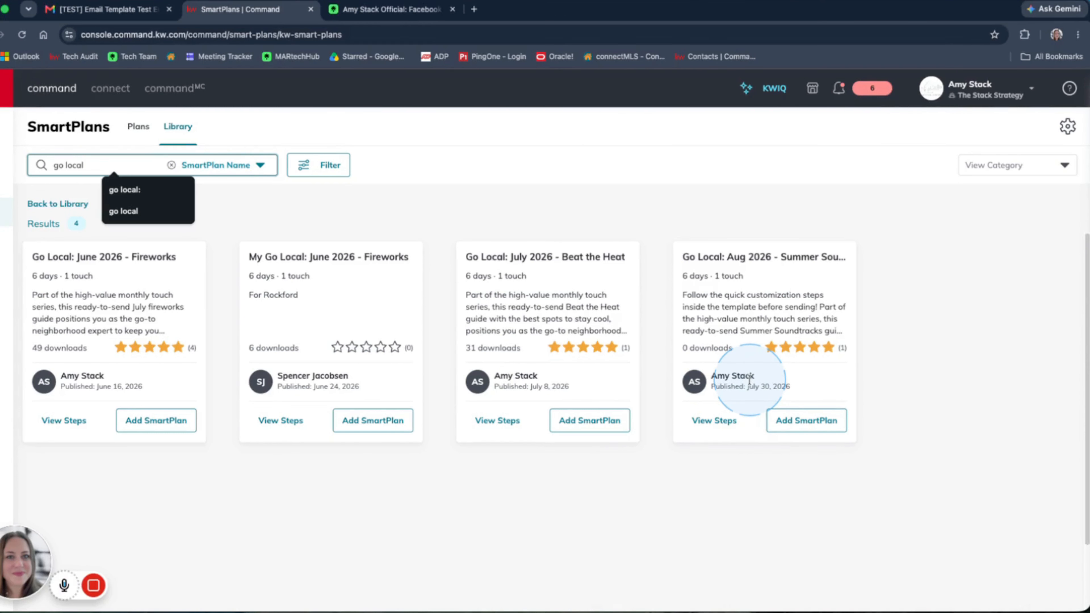
Download the "Go Local: Aug 2026 - Summer Soundtracks" SmartPlan bundle and open the downloaded plan for editing.
left_click(807, 420)
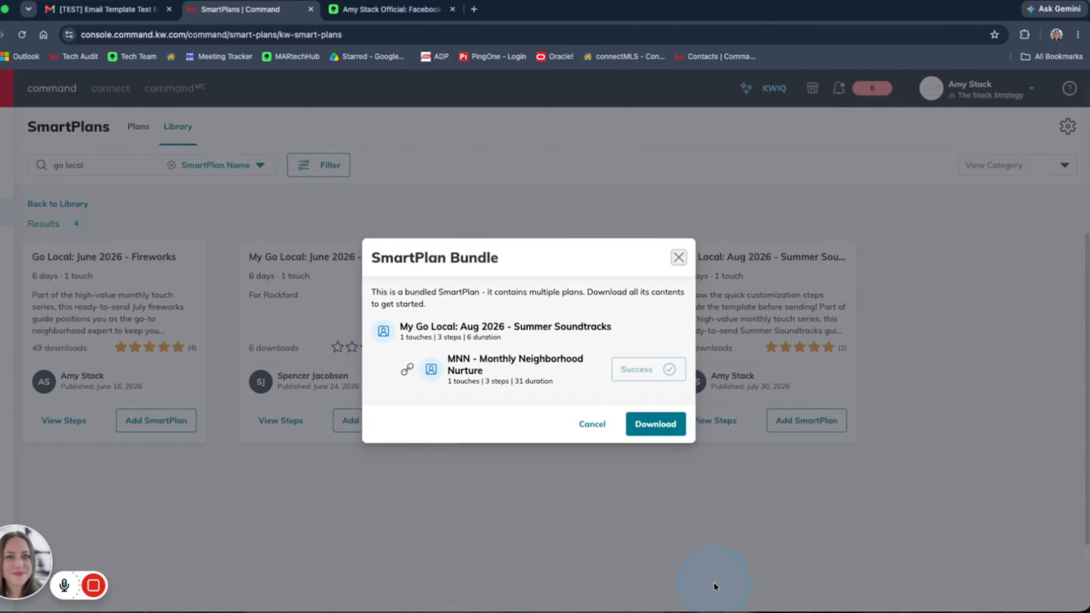
left_click(656, 424)
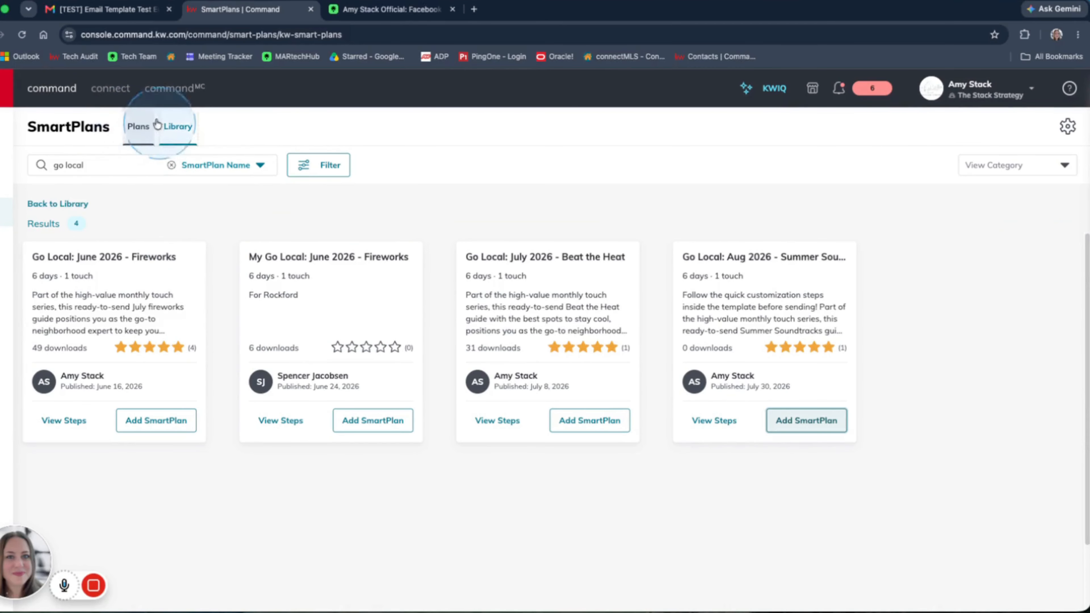
left_click(138, 127)
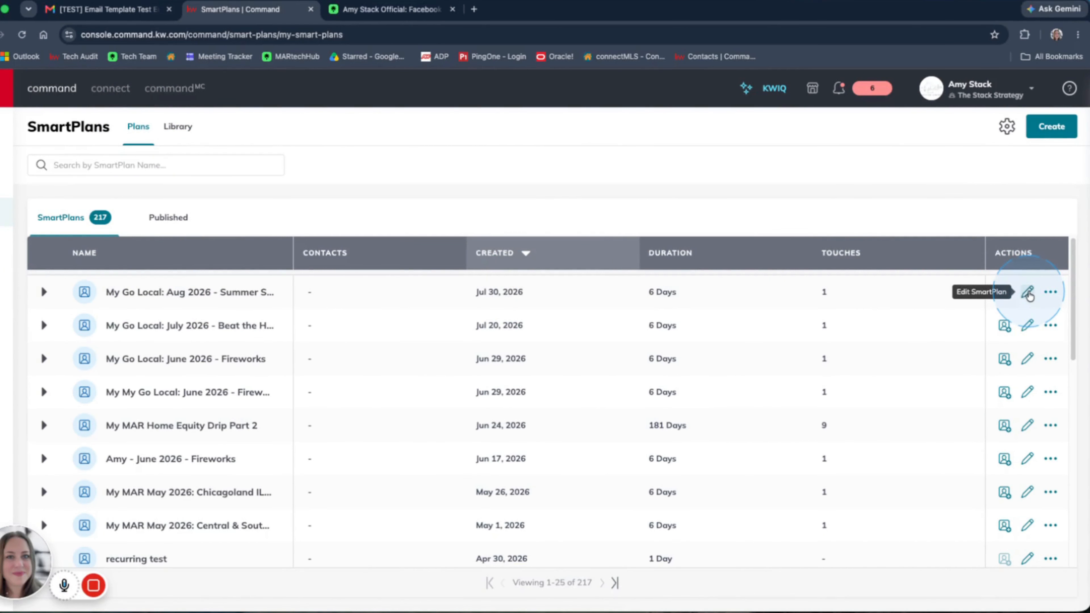
left_click(1028, 293)
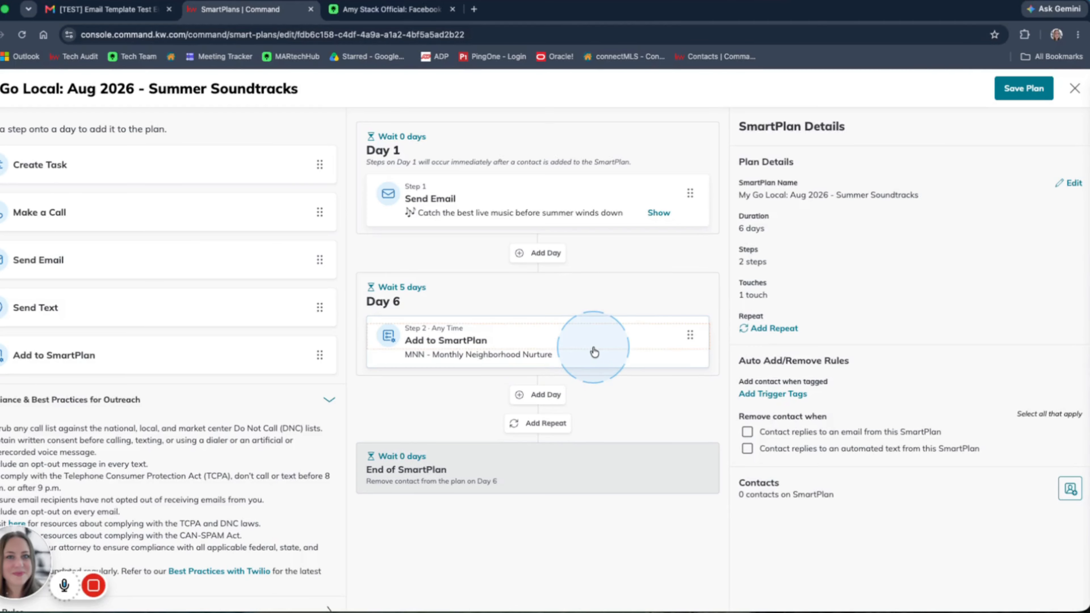
Open the email design of the Day 1 Send Email step for editing, accepting that edits override the library design.
left_click_drag(591, 348, 510, 202)
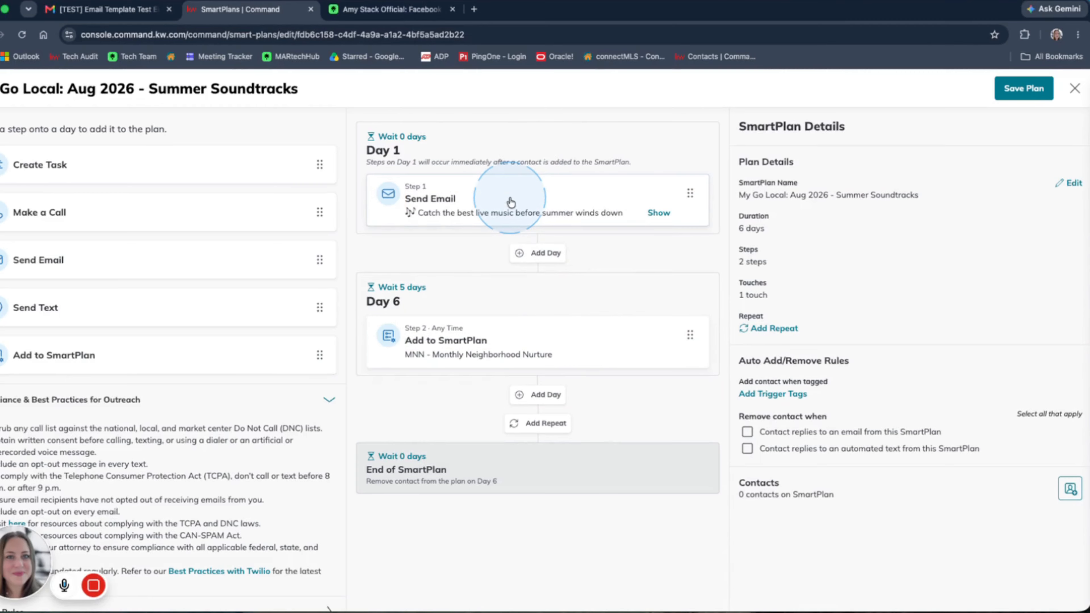
left_click(510, 201)
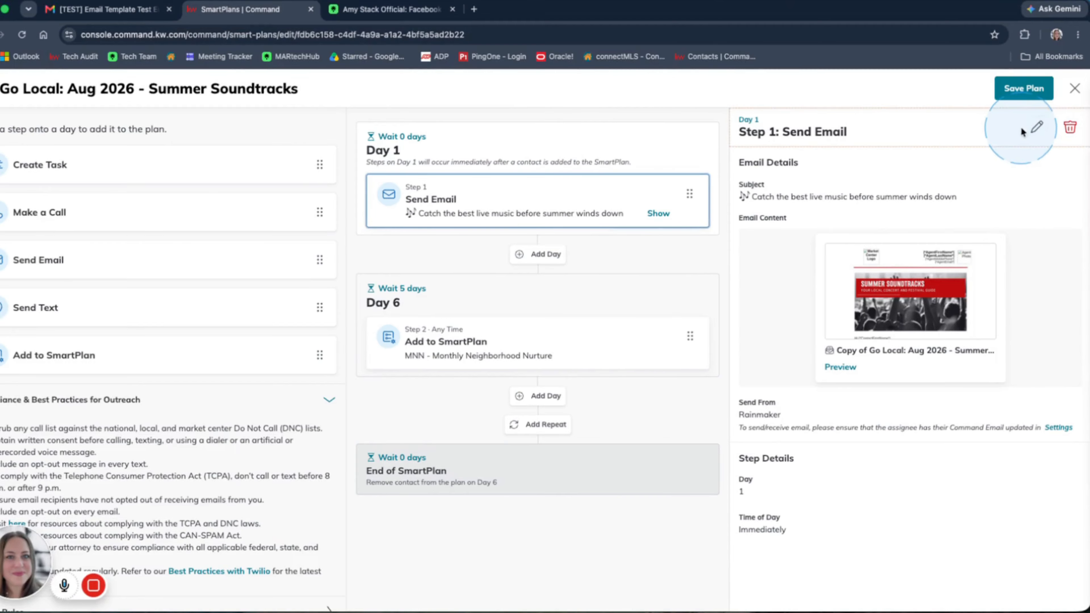
left_click(1033, 127)
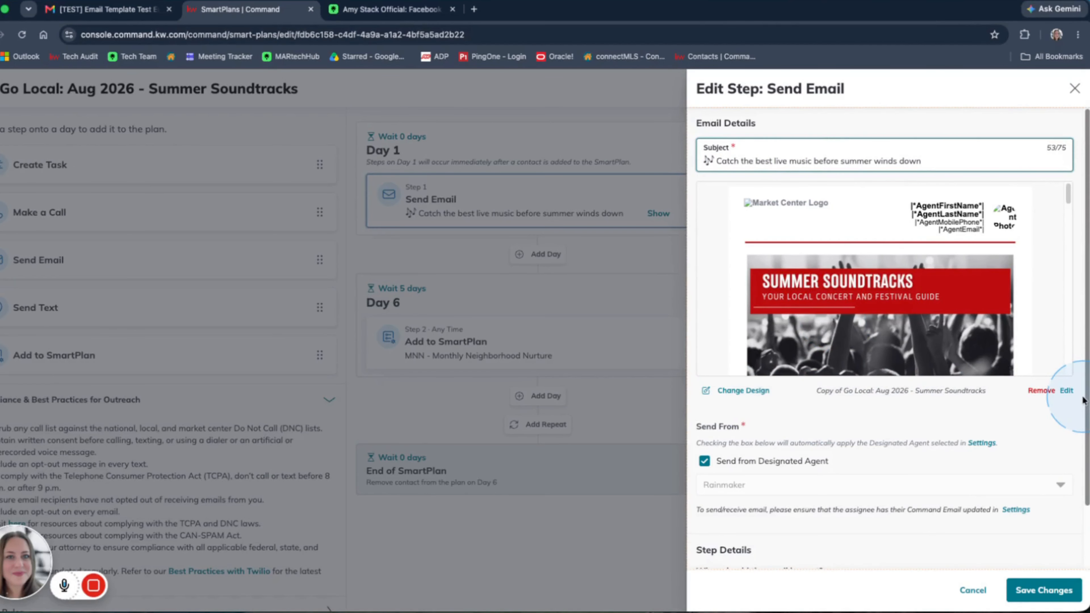
left_click(1066, 392)
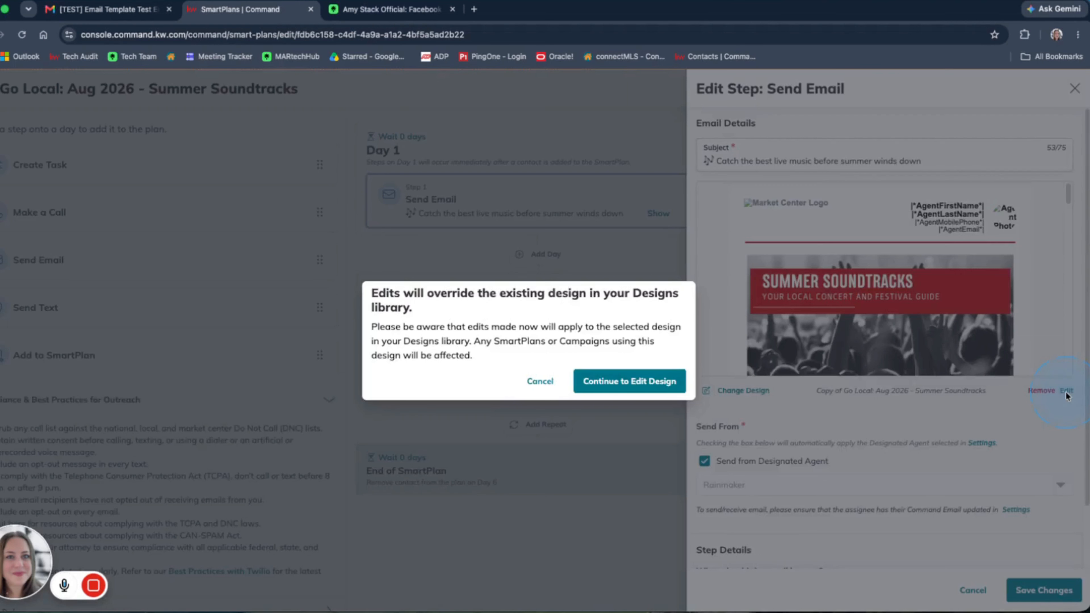
left_click(650, 389)
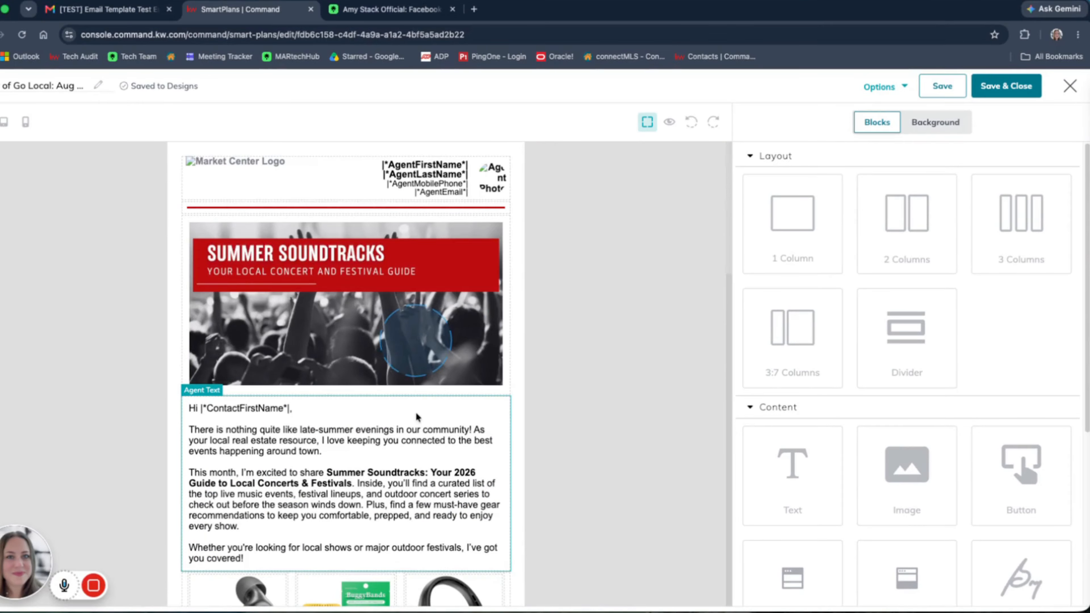
Examine the email design's introduction text block, gear links, delete-before-sending instructions and the three area placeholders.
scroll(416, 412, "down", 10)
scroll(416, 412, "down", 5)
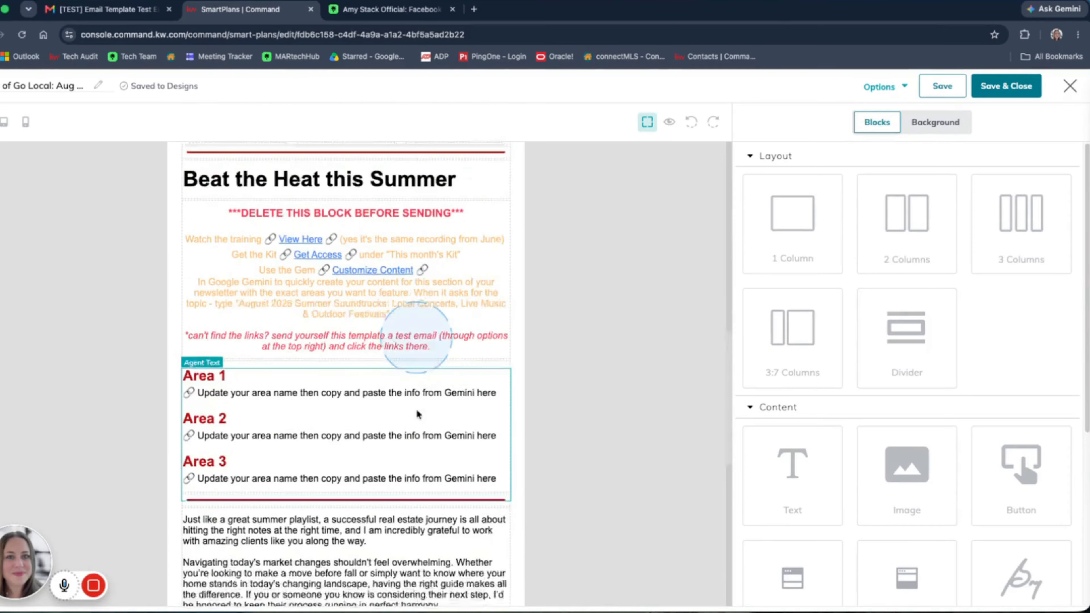
scroll(419, 415, "up", 10)
scroll(417, 415, "up", 2)
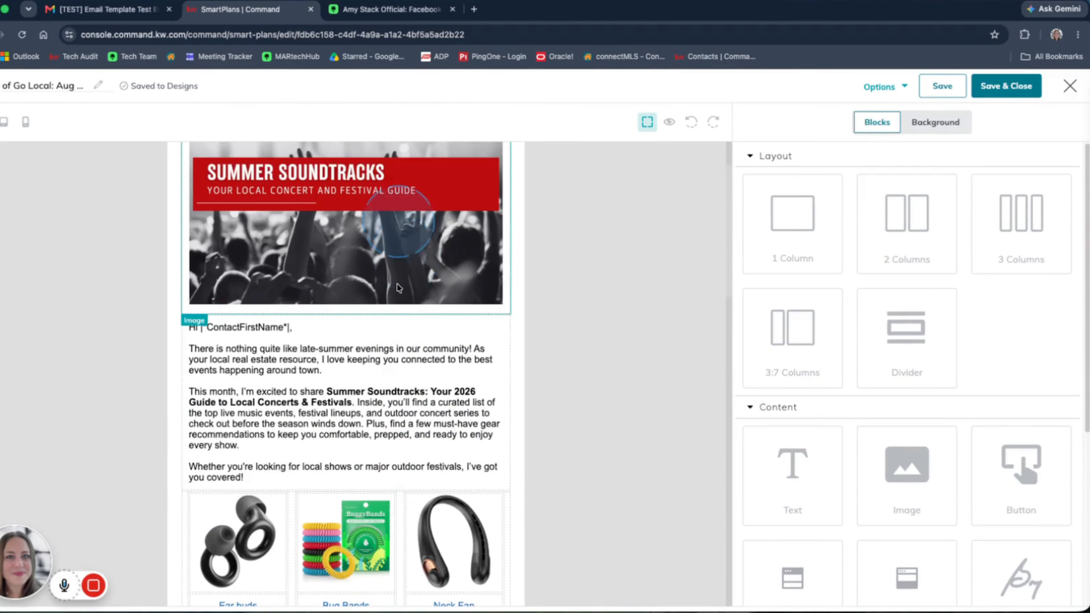
left_click(404, 241)
left_click(375, 393)
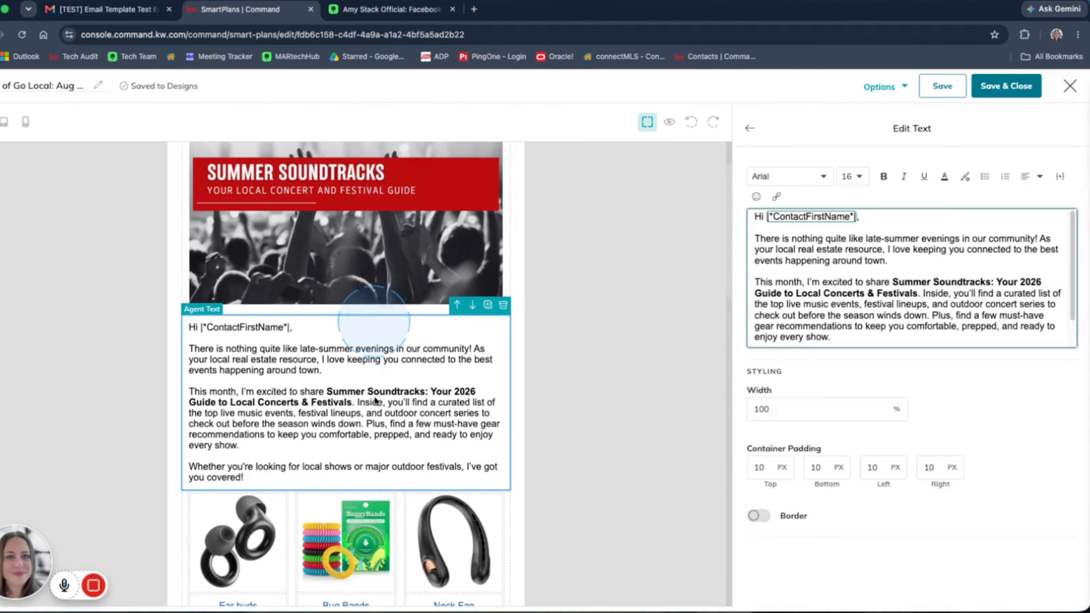
left_click(429, 537)
left_click(385, 424)
scroll(385, 423, "down", 10)
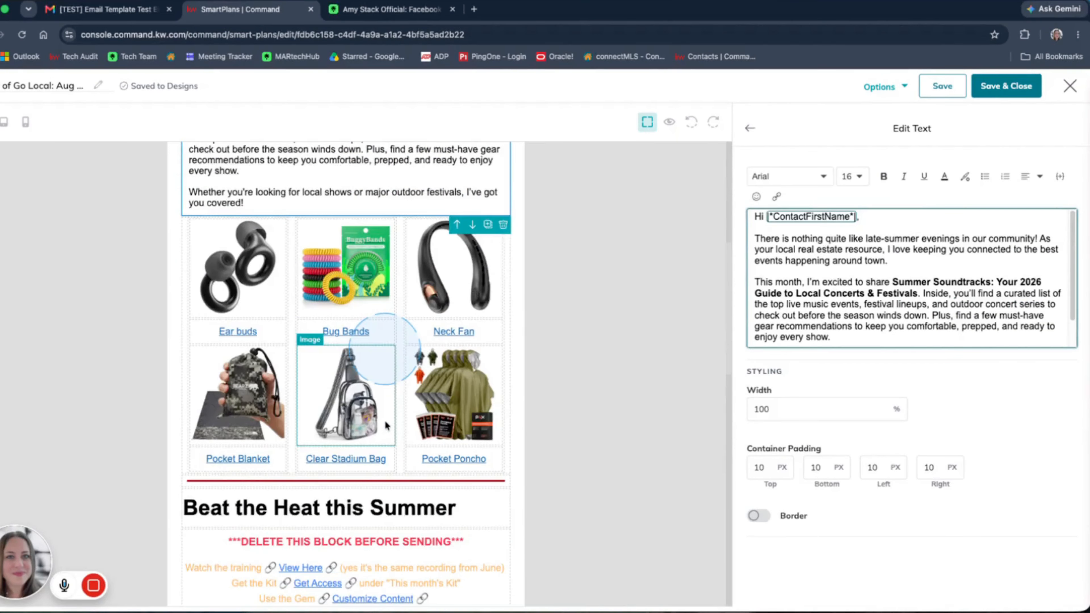
scroll(385, 422, "down", 1)
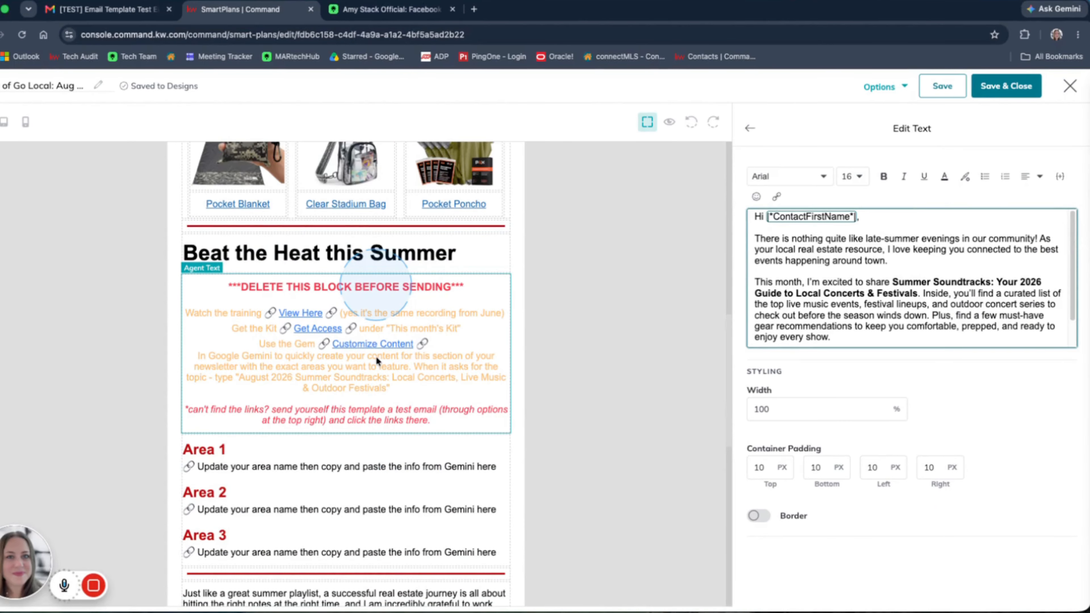
scroll(384, 384, "down", 1)
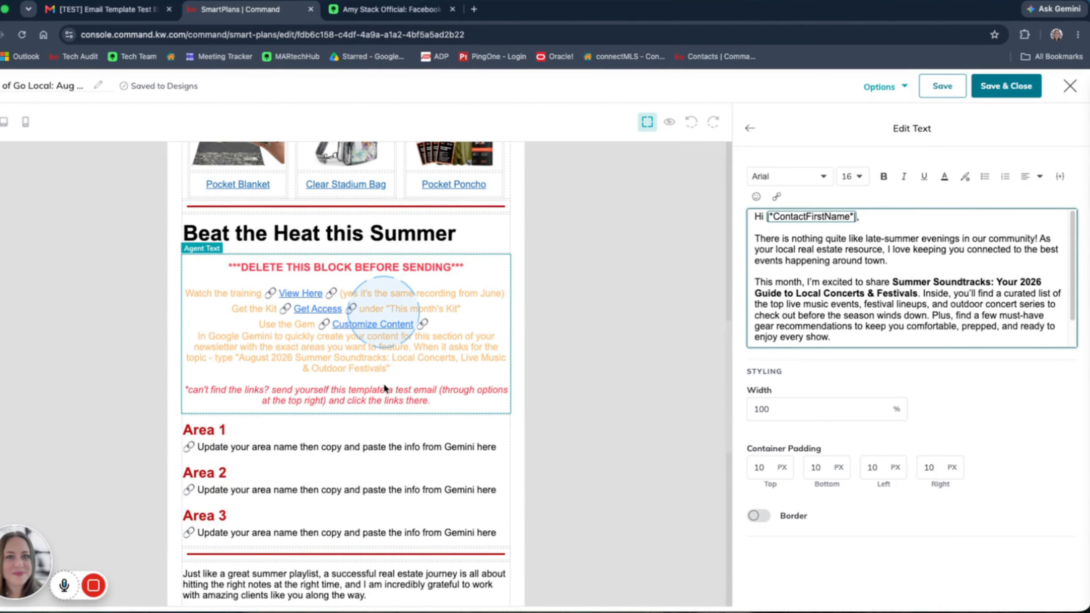
scroll(384, 385, "up", 15)
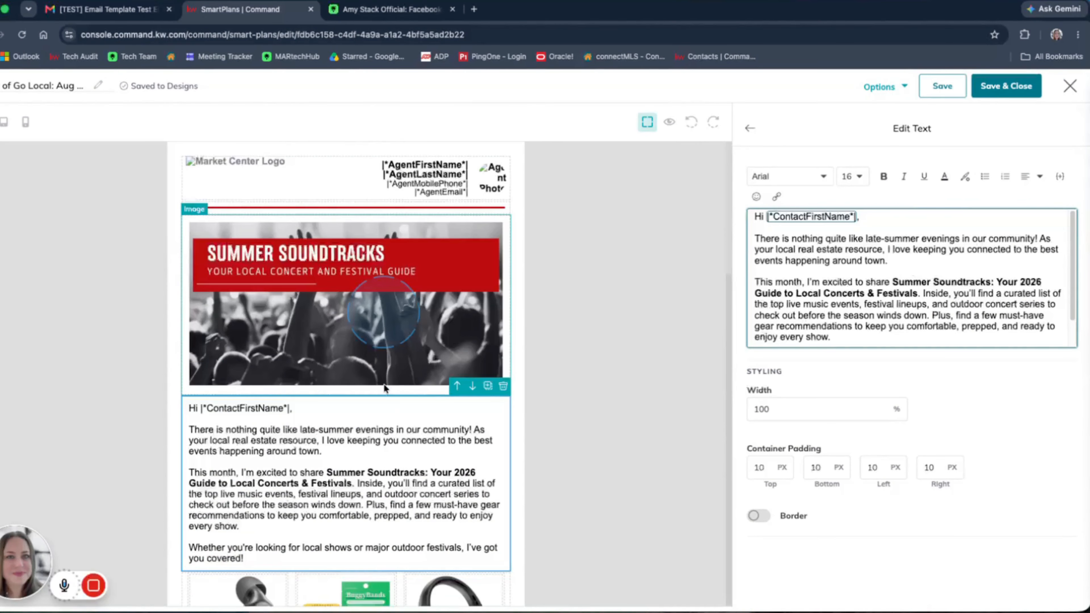
Examine the three area placeholders in the email template and inspect the "View Here" training hyperlink in the delete-before-sending block.
scroll(355, 477, "down", 15)
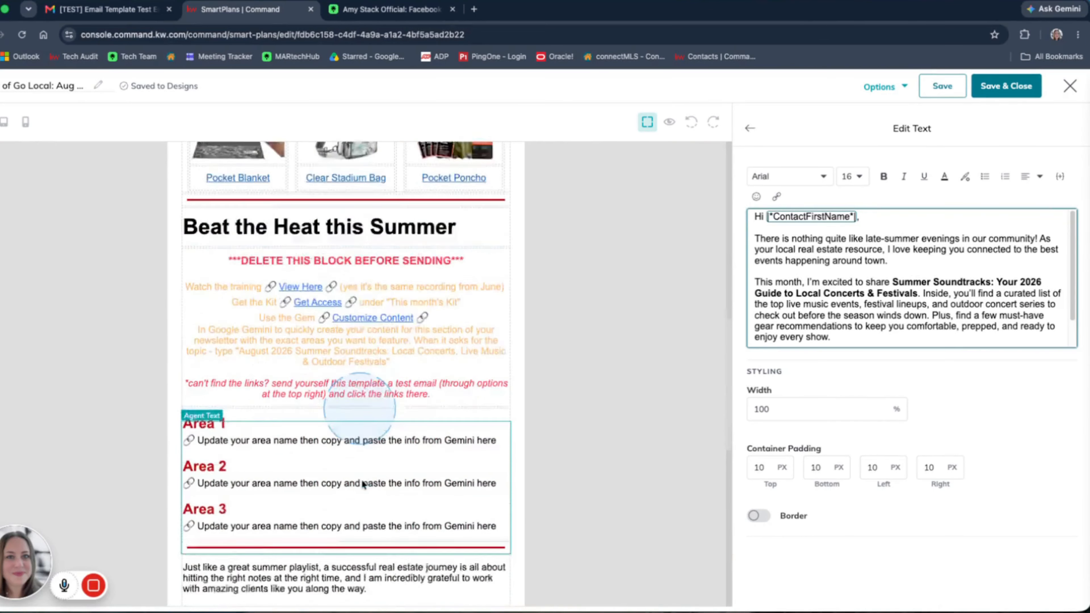
scroll(364, 483, "up", 12)
left_click(490, 431)
scroll(459, 369, "down", 8)
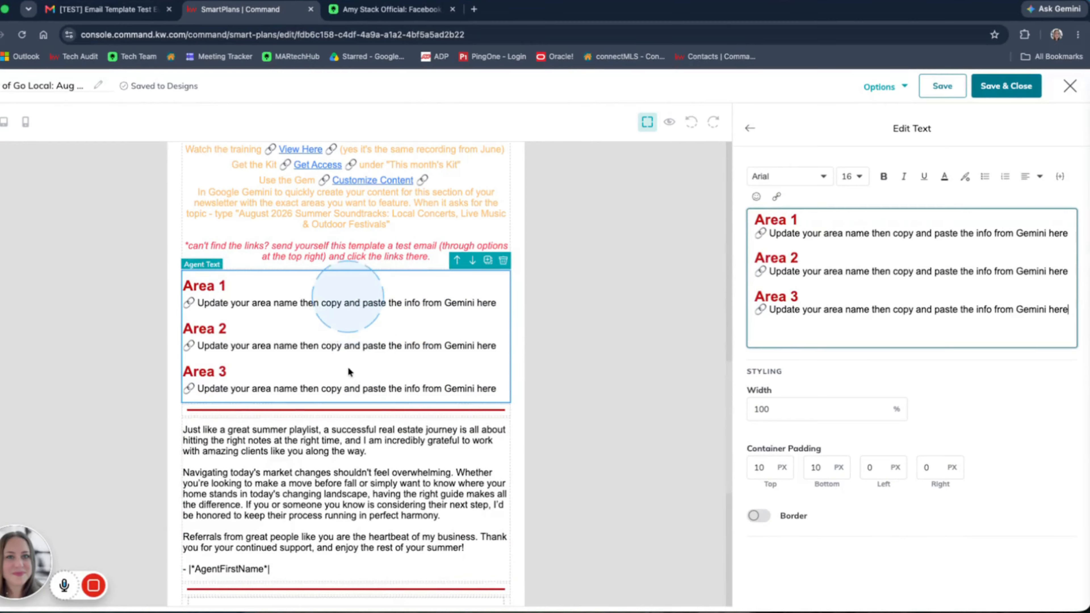
scroll(348, 368, "up", 3)
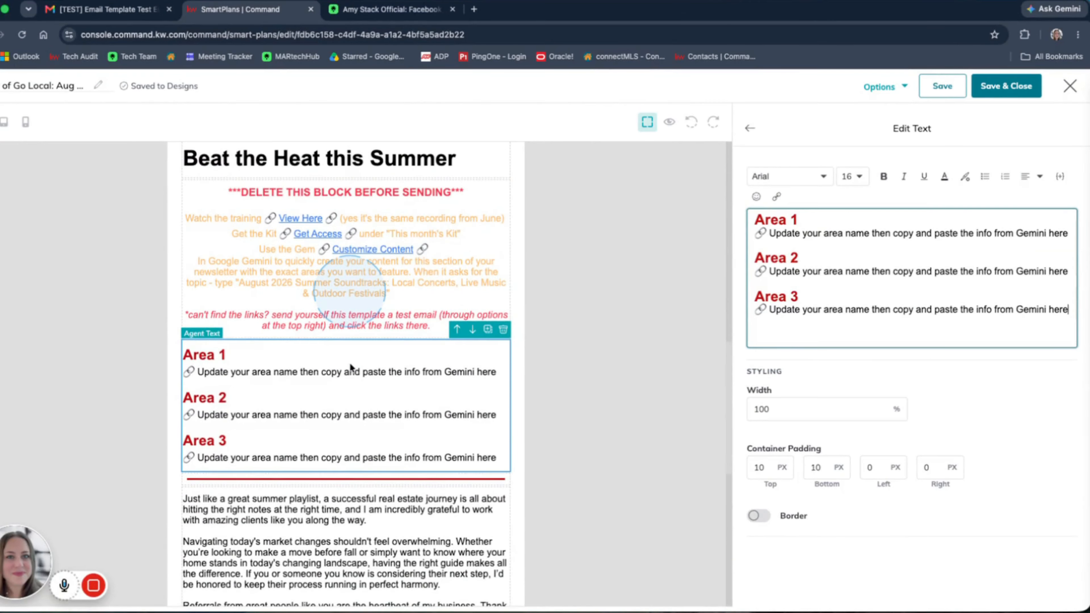
scroll(349, 362, "down", 1)
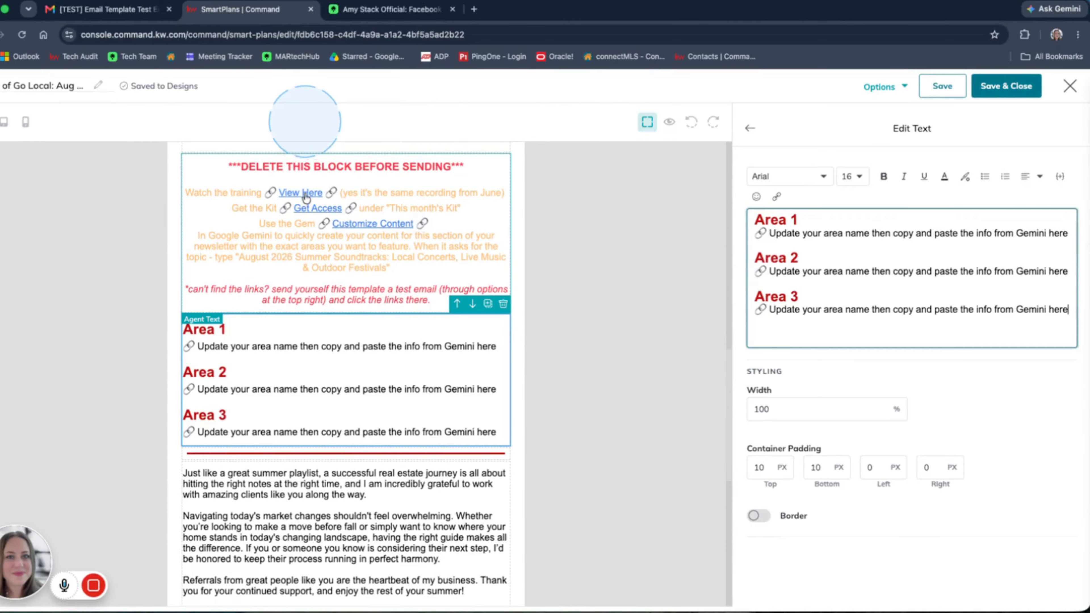
left_click(305, 195)
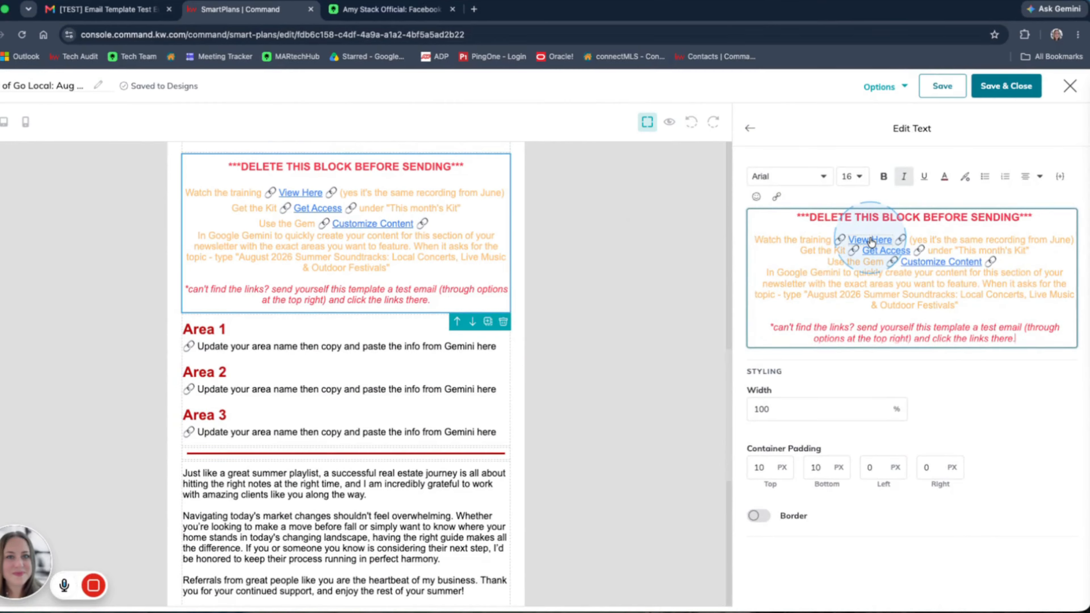
left_click(778, 202)
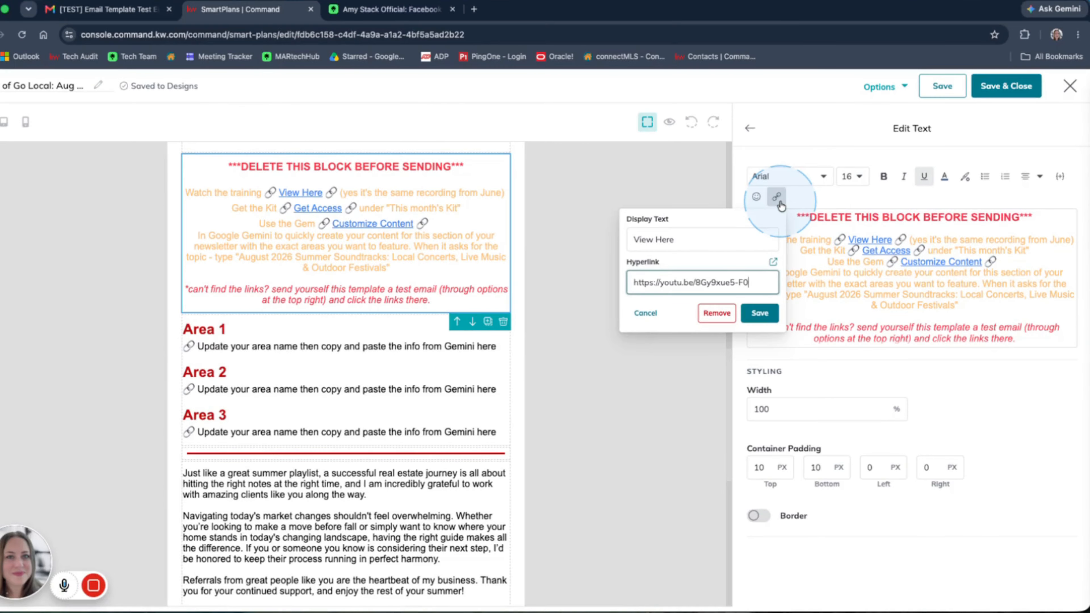
left_click(705, 283)
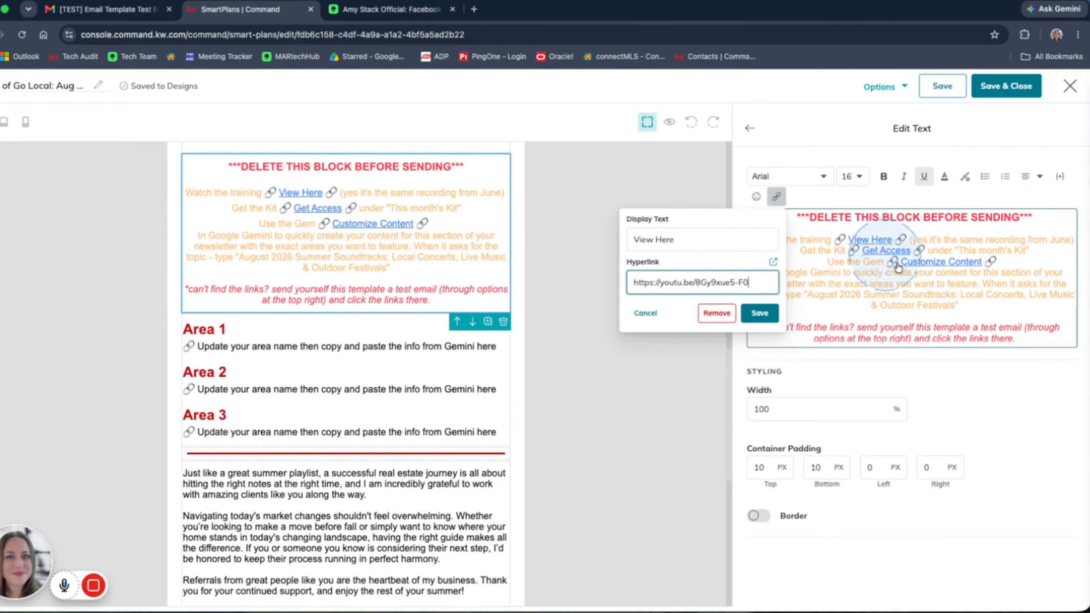
left_click(848, 300)
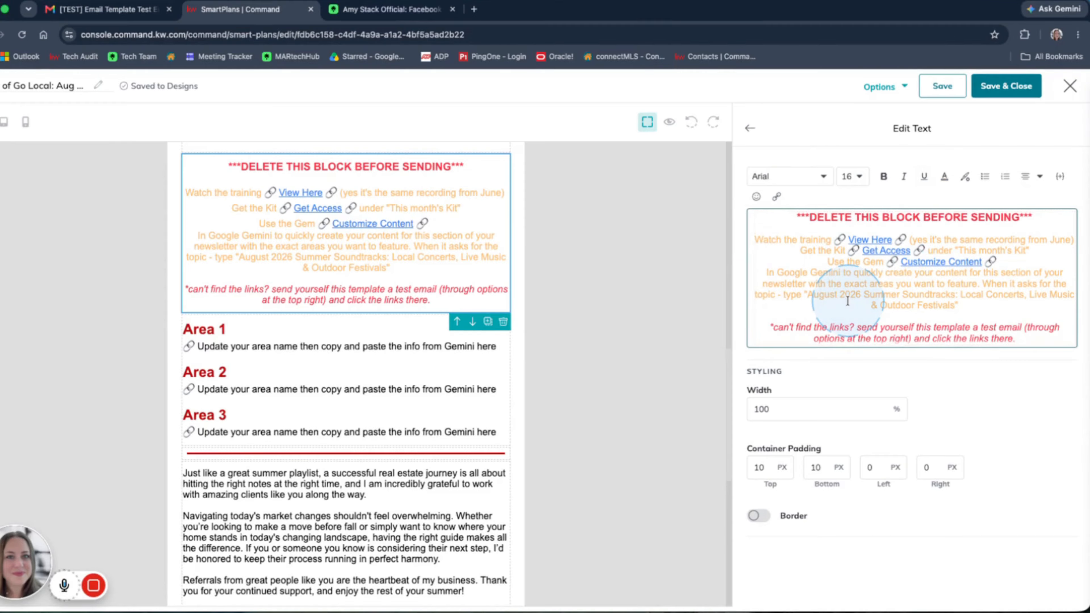
View the template's Send Test Email dialog with its recipient address, and close it without sending.
left_click(885, 92)
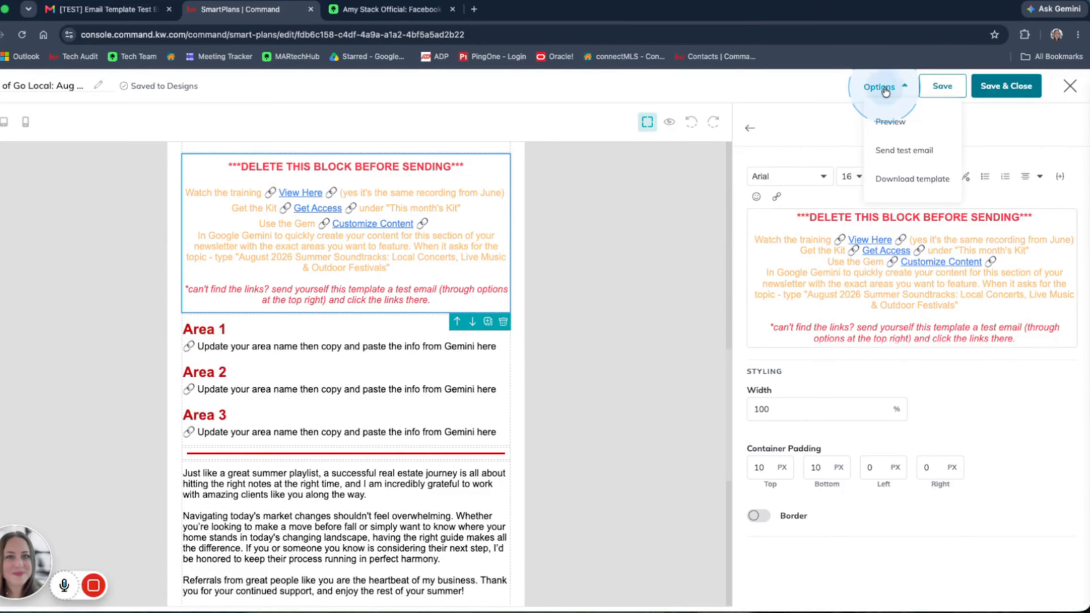
left_click(886, 149)
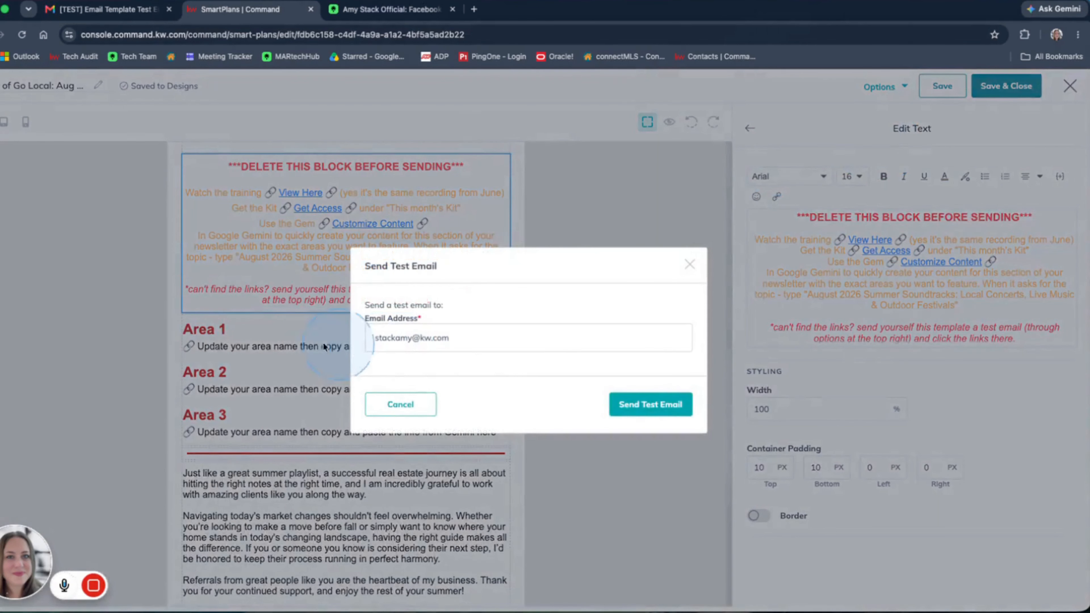
left_click(488, 349)
left_click(619, 407)
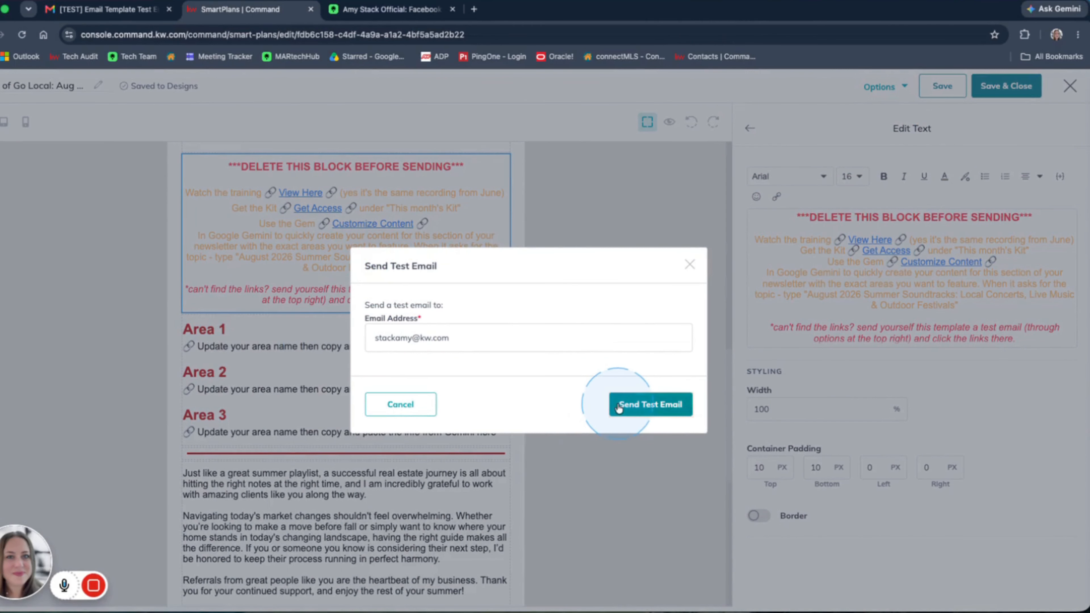
left_click(702, 283)
left_click(692, 269)
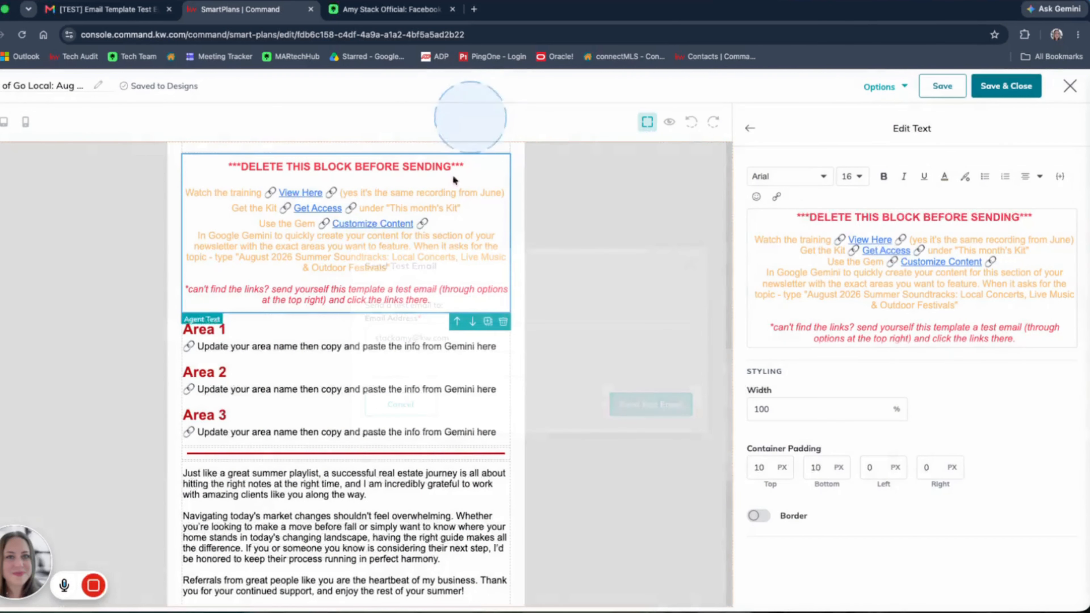
Switch to the test email in Gmail, open its "Customize Content" Gem link, and start the newsletter content generator's conversation in Gemini.
left_click(78, 10)
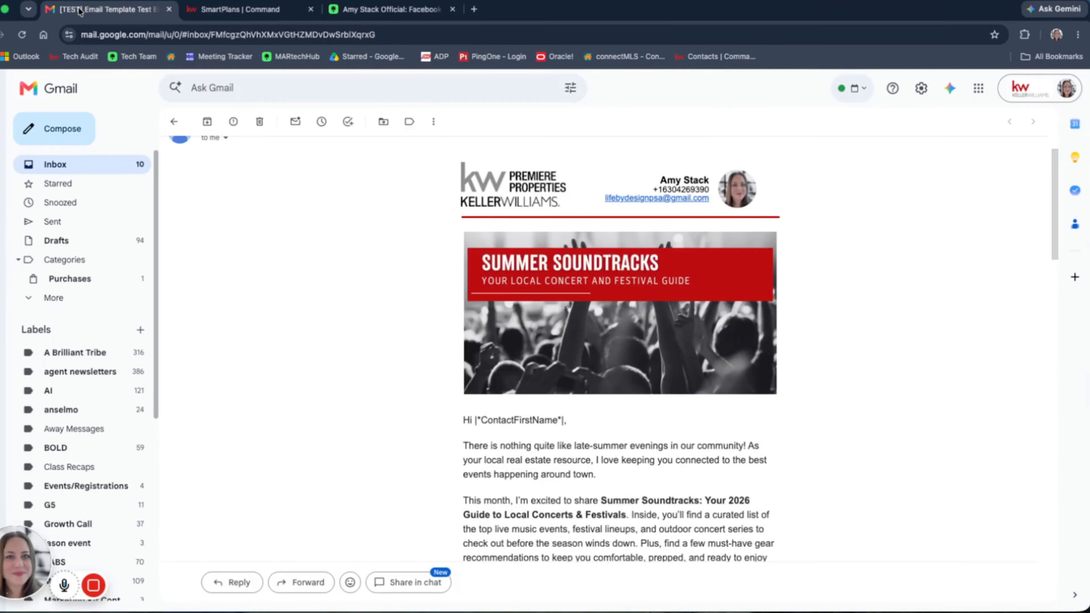
scroll(565, 397, "down", 4)
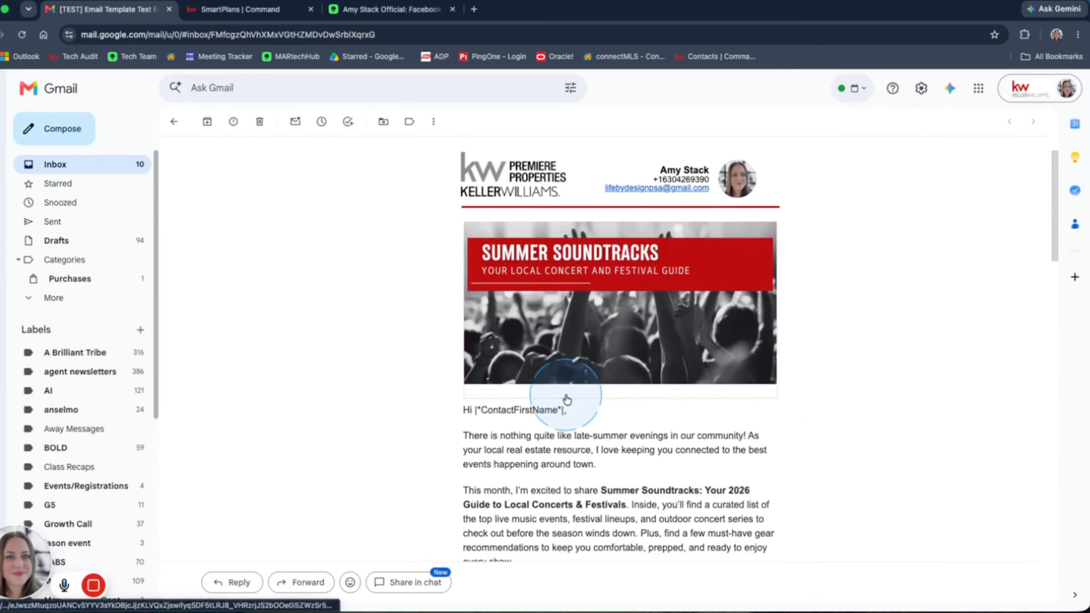
scroll(568, 397, "down", 10)
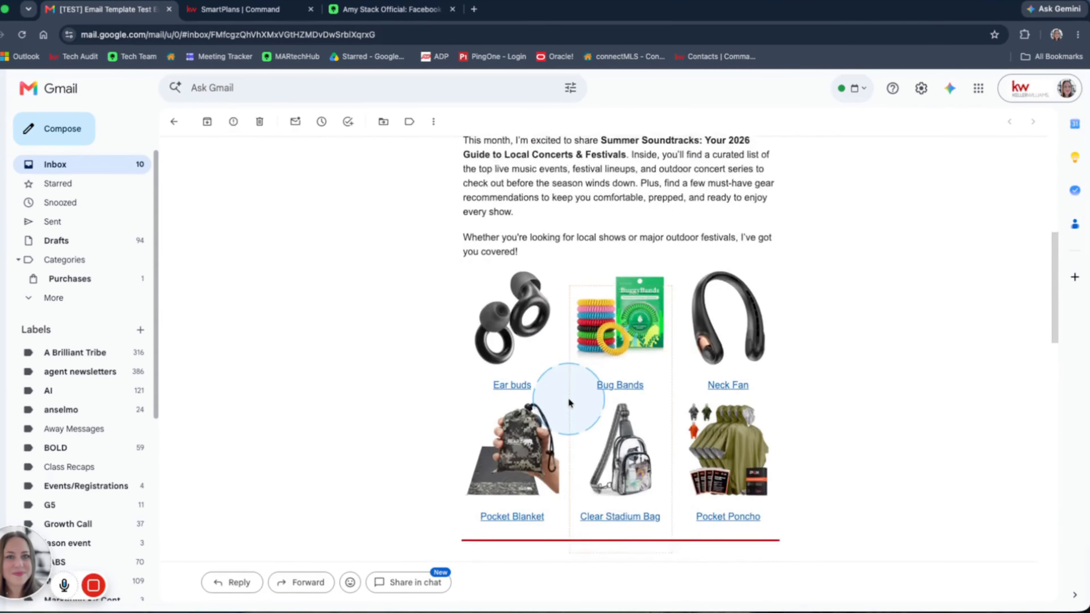
scroll(614, 318, "down", 6)
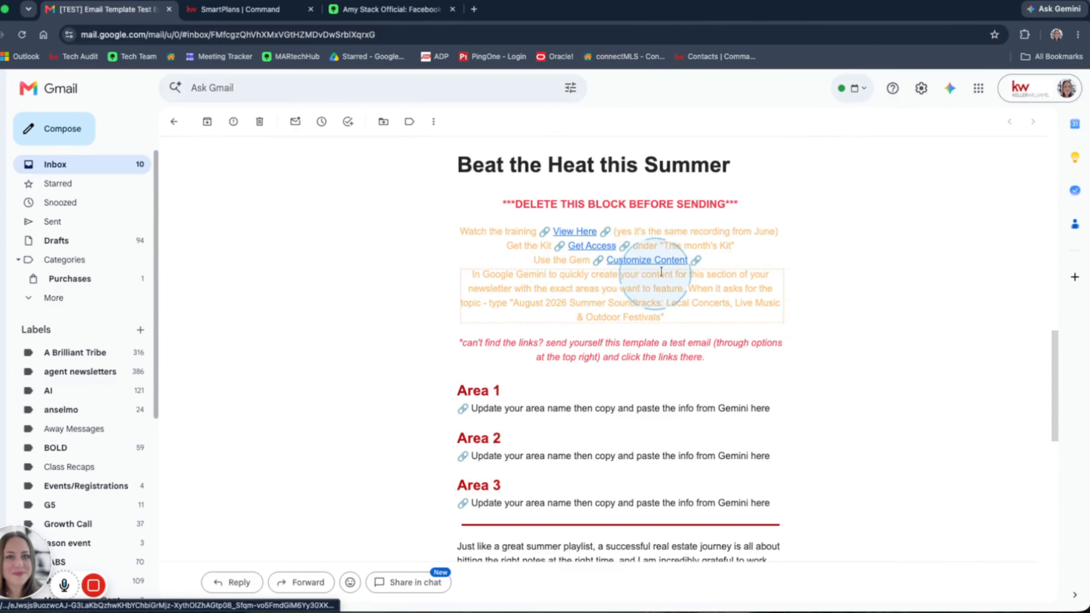
left_click(633, 261)
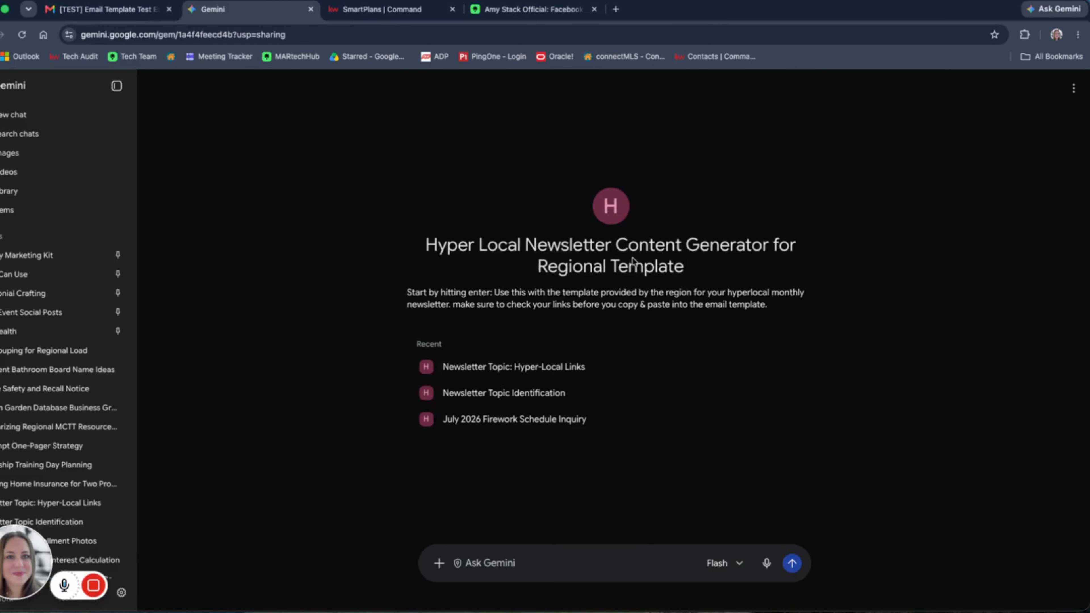
left_click(497, 425)
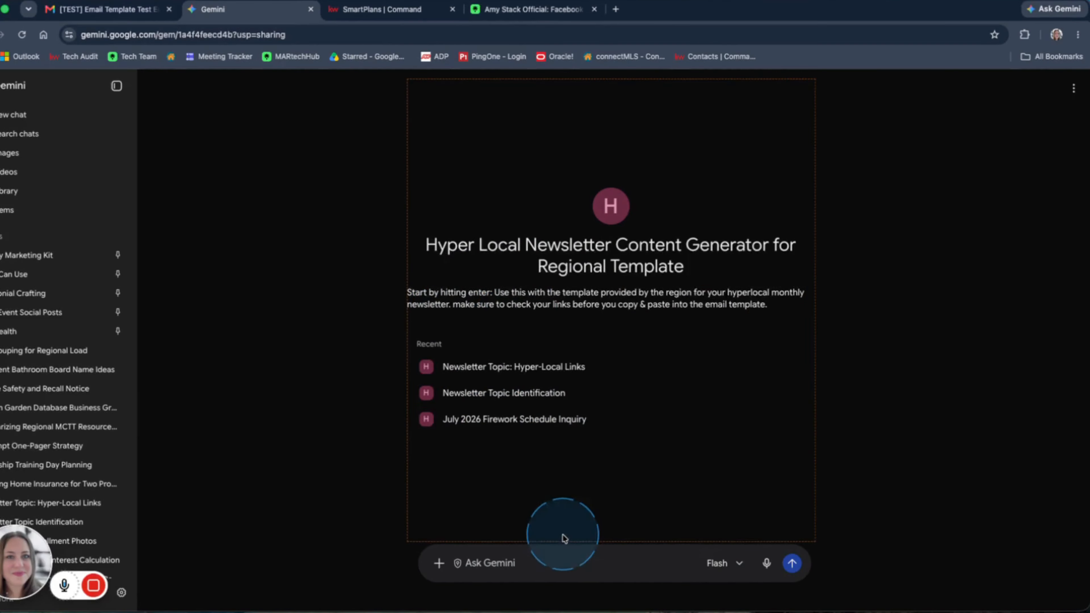
key("Return")
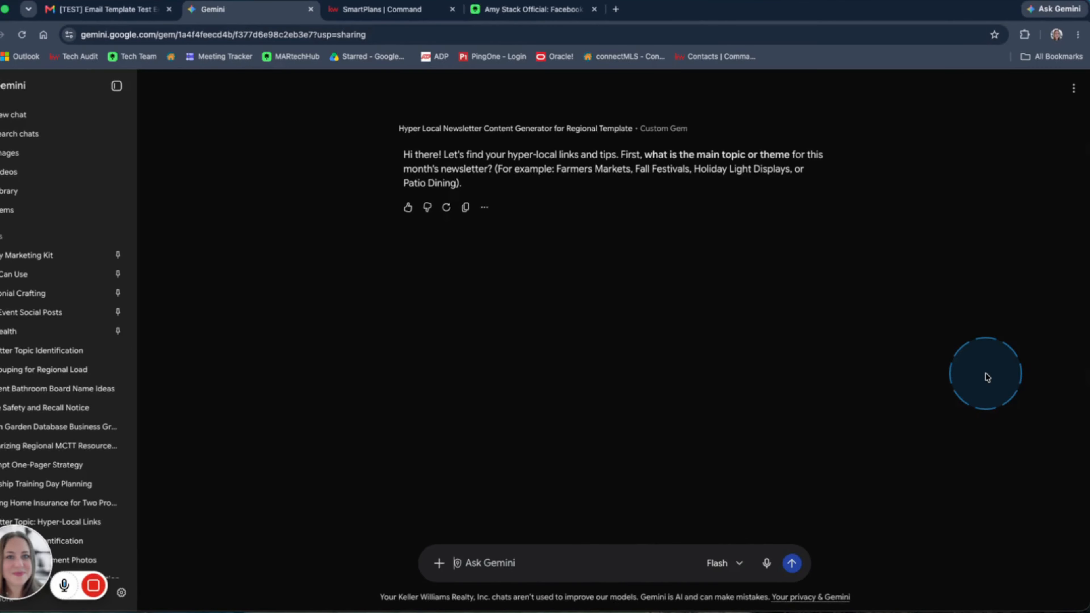
Switch back to Command and copy the topic "August 2026 Summer Soundtracks: Local Concerts, Live Music & Outdoor Festivals" from the instructions block.
left_click(358, 12)
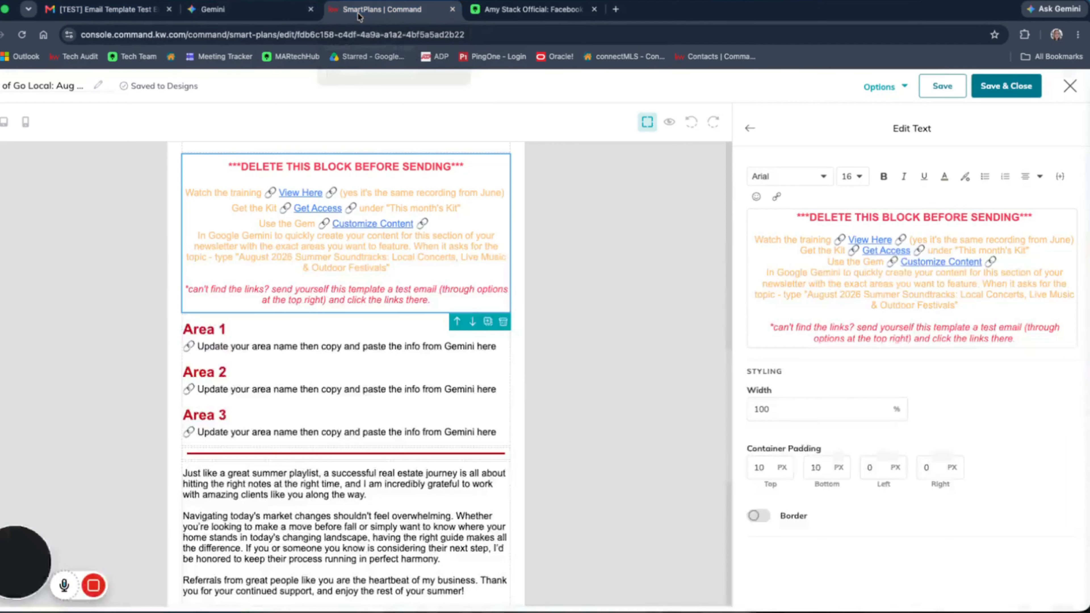
left_click(819, 290)
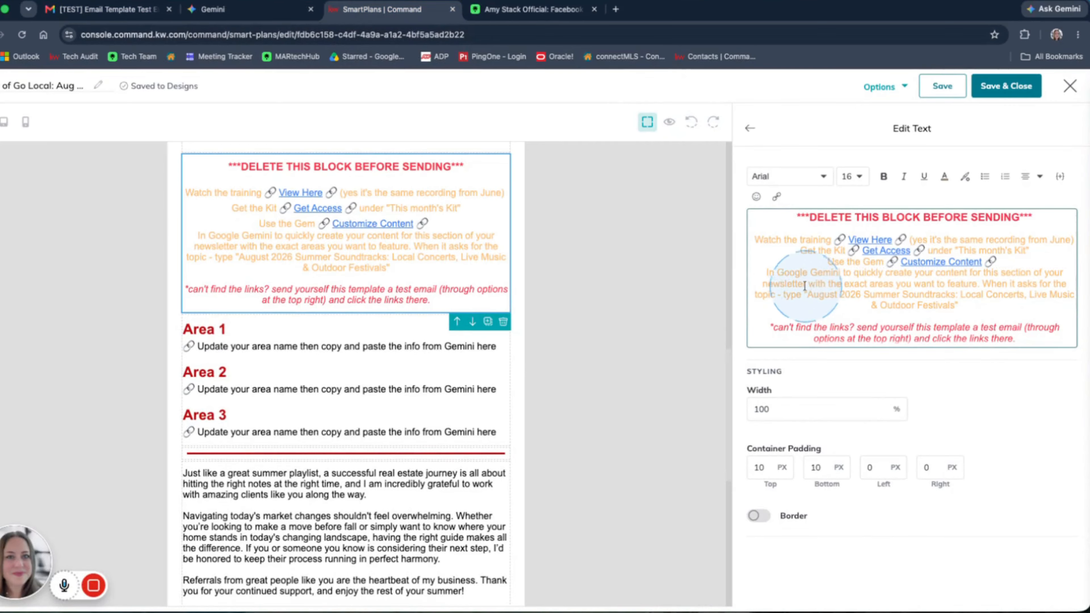
left_click(797, 280)
left_click(829, 300)
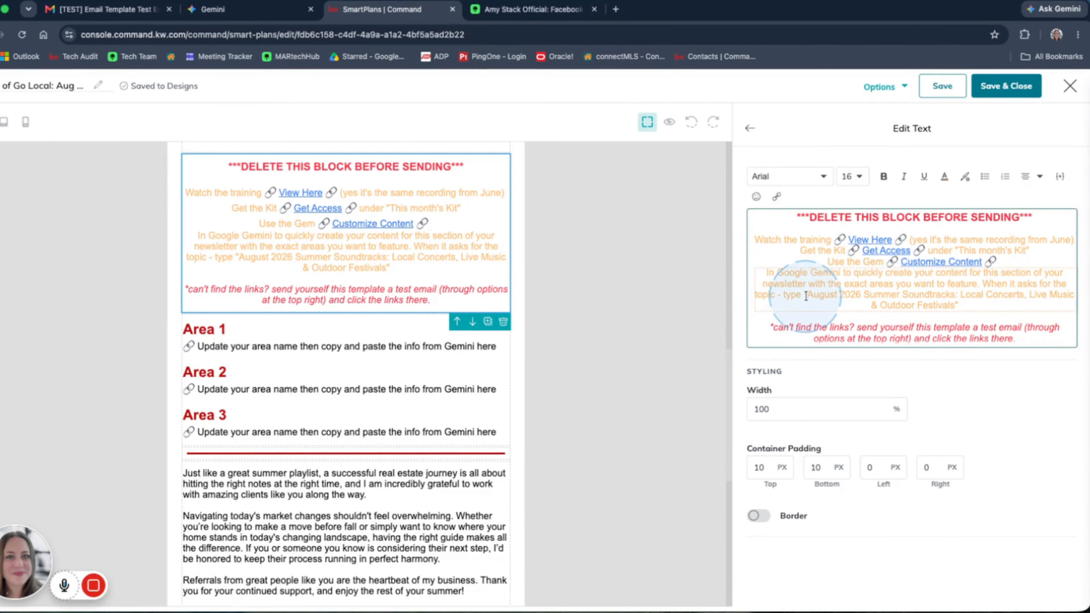
left_click_drag(804, 295, 978, 305)
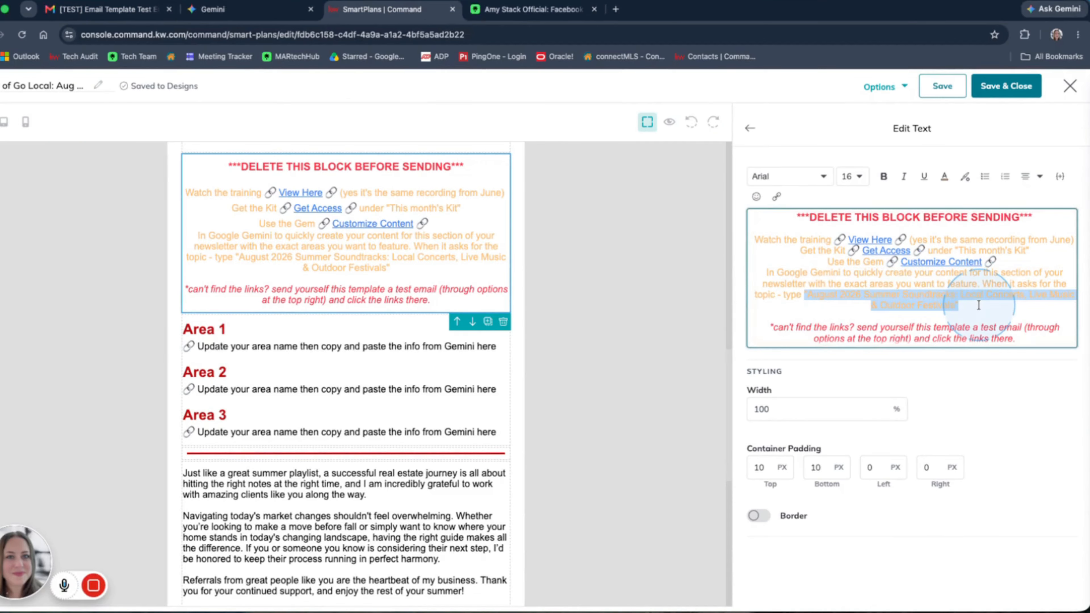
right_click(922, 306)
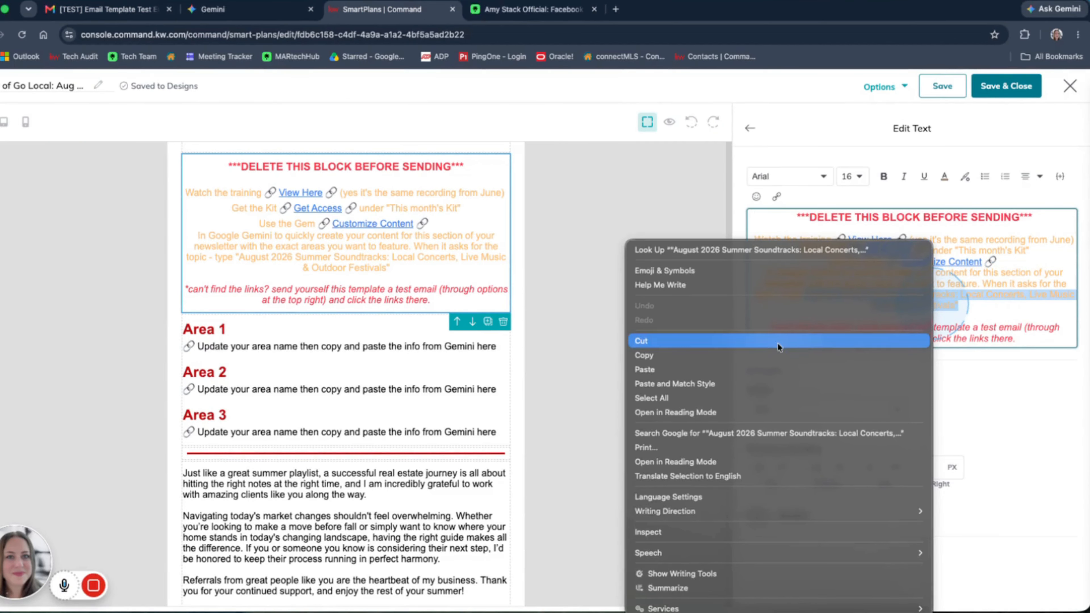
left_click(774, 354)
Switch to Gemini and submit the copied August 2026 Summer Soundtracks text as the newsletter's main topic.
left_click(525, 10)
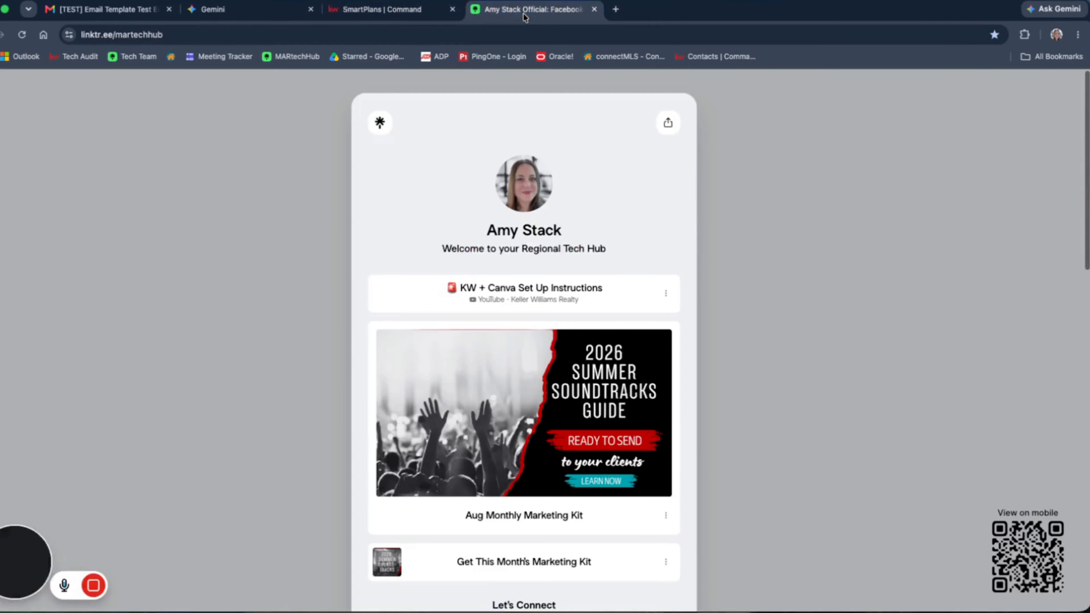
left_click(226, 11)
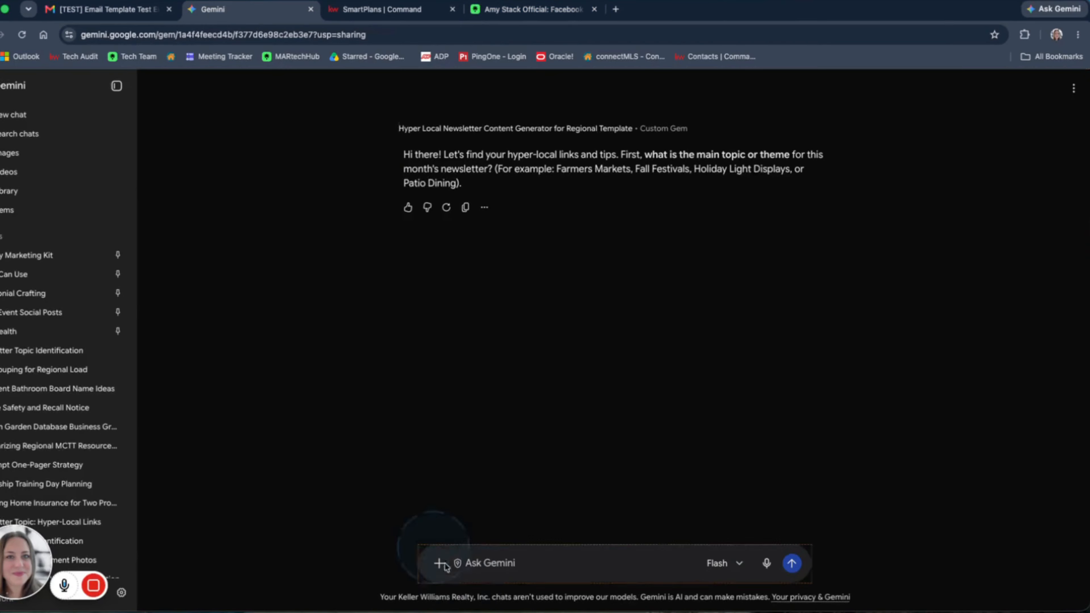
right_click(472, 563)
left_click(507, 509)
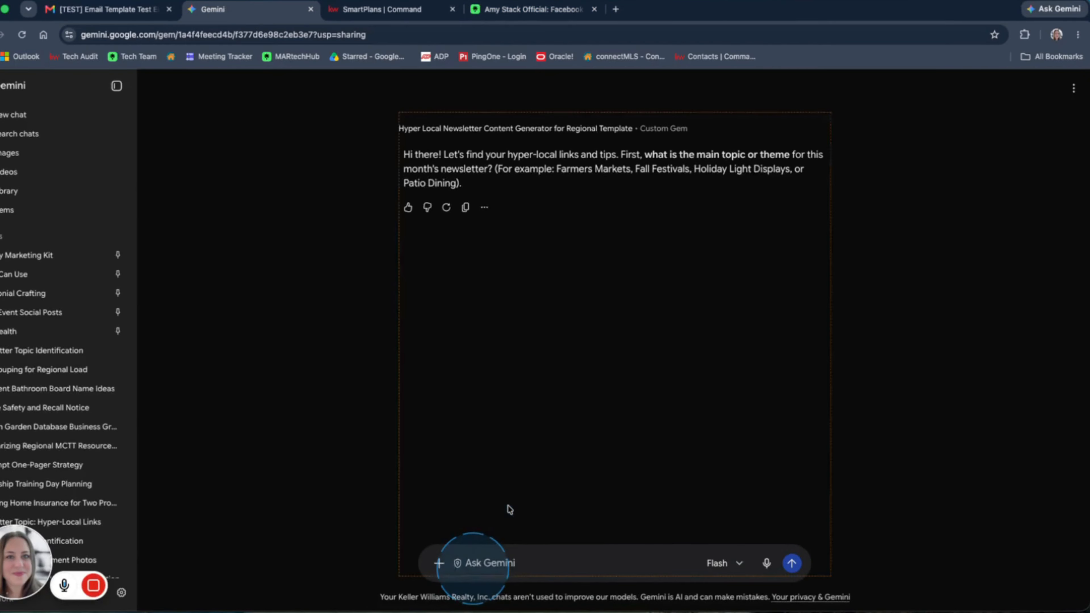
left_click(789, 563)
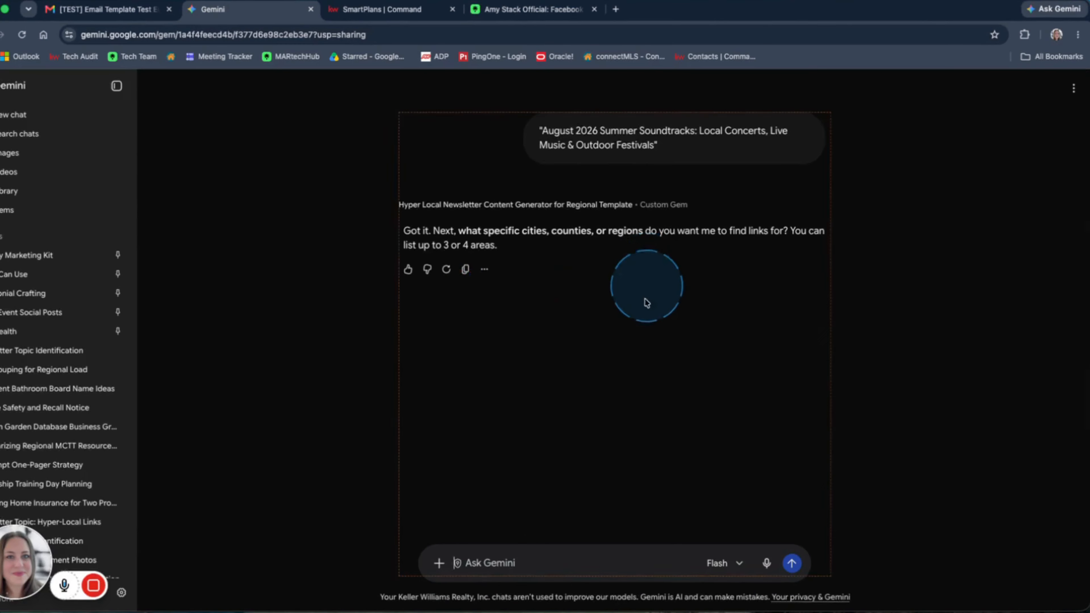
Submit "lombard il, donwers grove il, naperville il, dupage county il" as the areas to find links for.
left_click(478, 556)
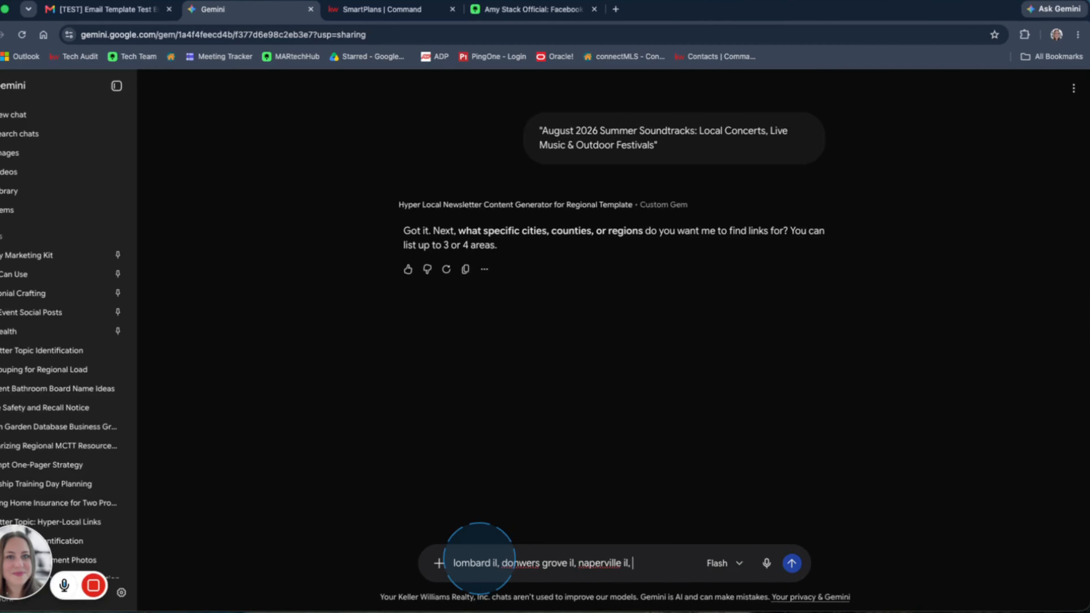
type("ounty il")
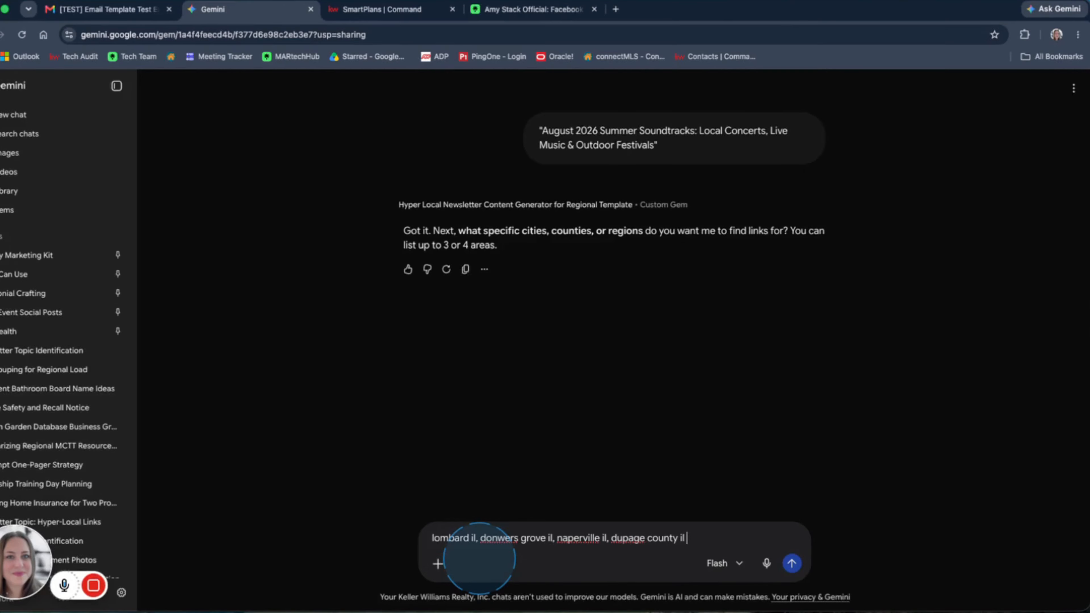
key("Return")
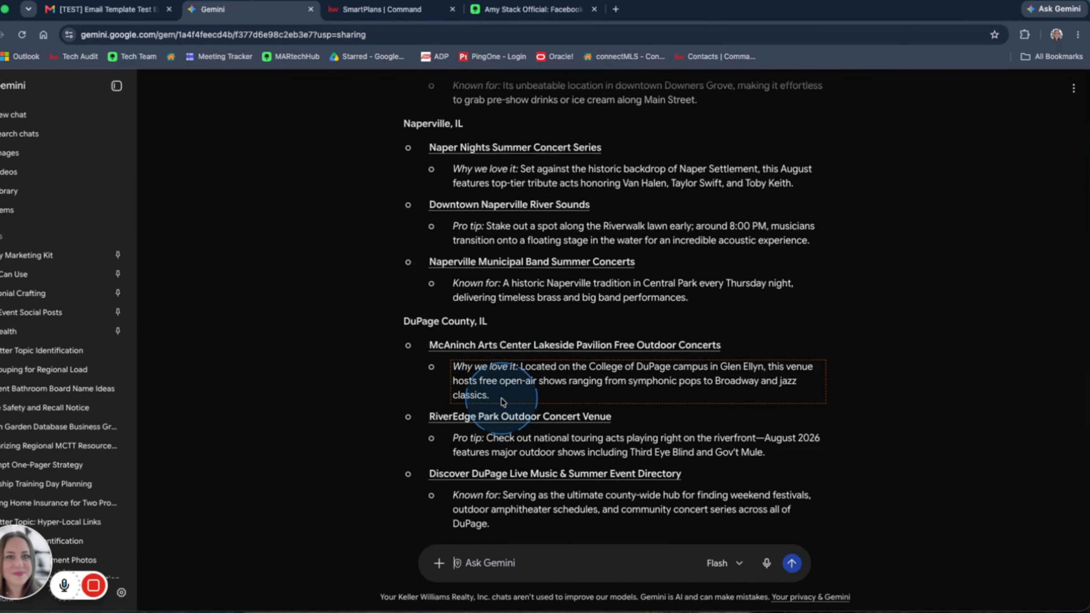
Review the generated event links and tips for each requested area in the Gem's response.
scroll(502, 402, "up", 15)
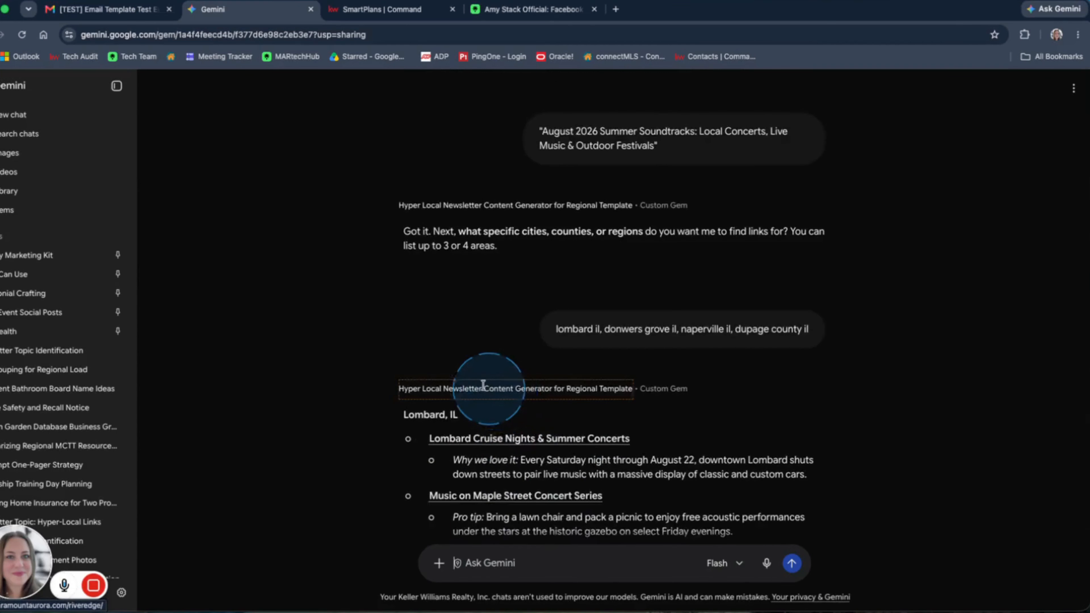
scroll(487, 378, "down", 7)
scroll(486, 376, "down", 1)
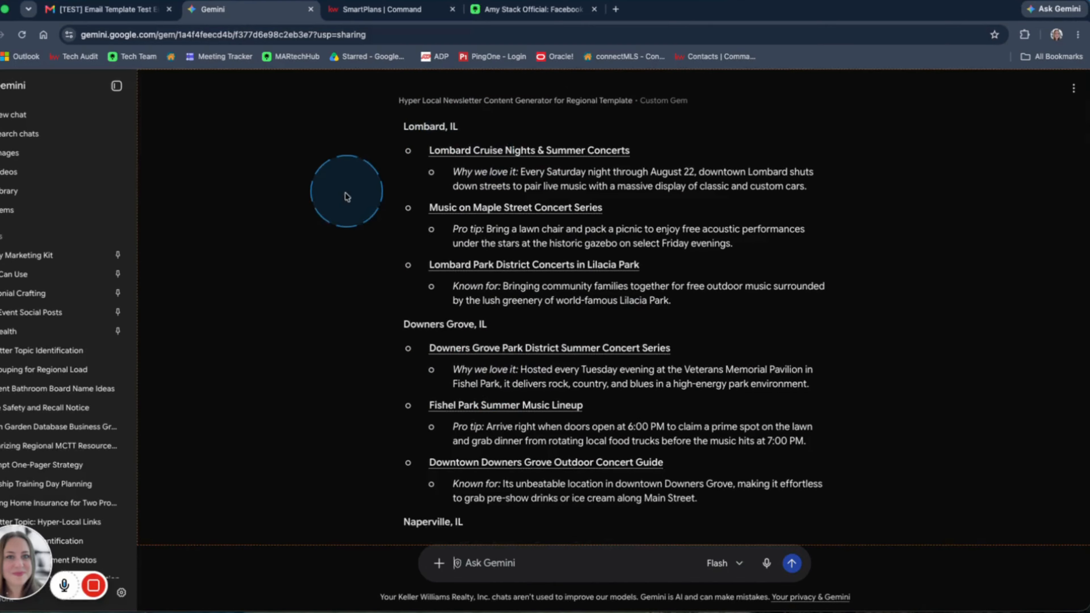
scroll(331, 239, "up", 1)
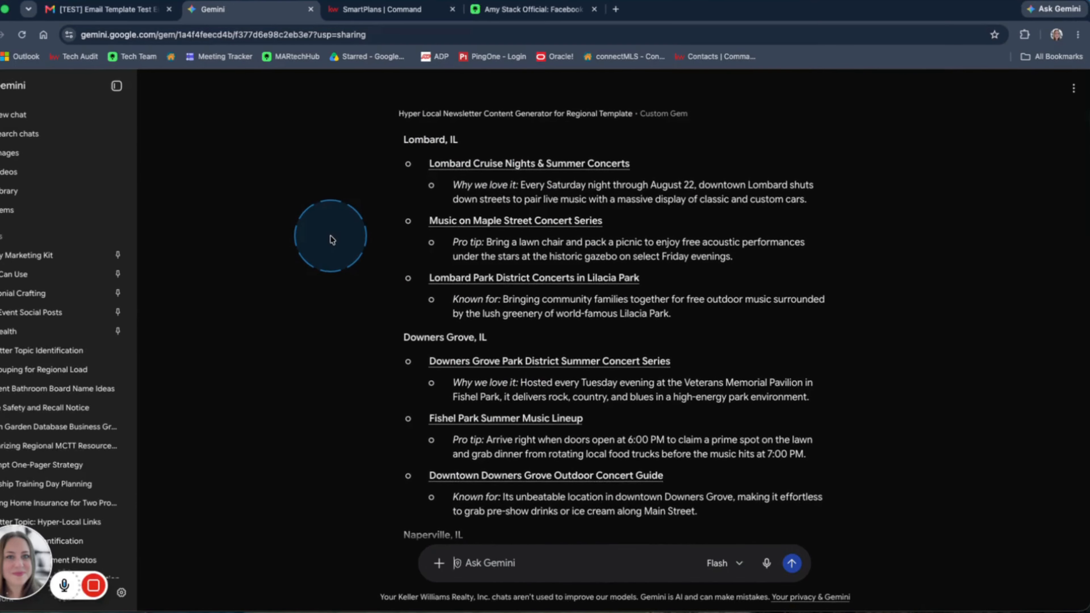
scroll(332, 239, "up", 5)
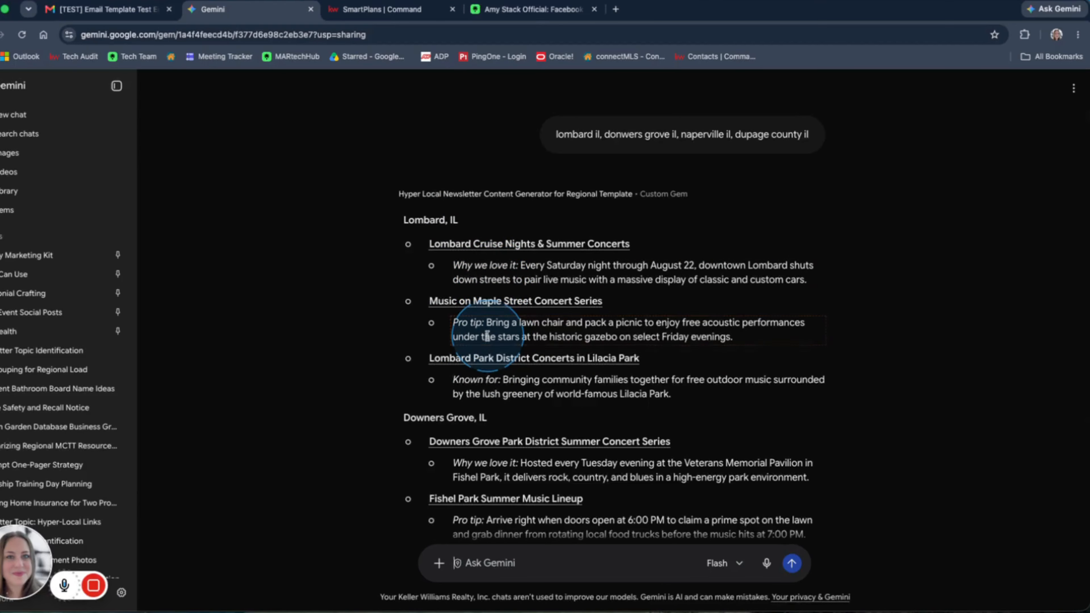
Copy the three Lombard event entries with their descriptions from the Gem's response.
scroll(487, 375, "down", 1)
scroll(487, 376, "down", 5)
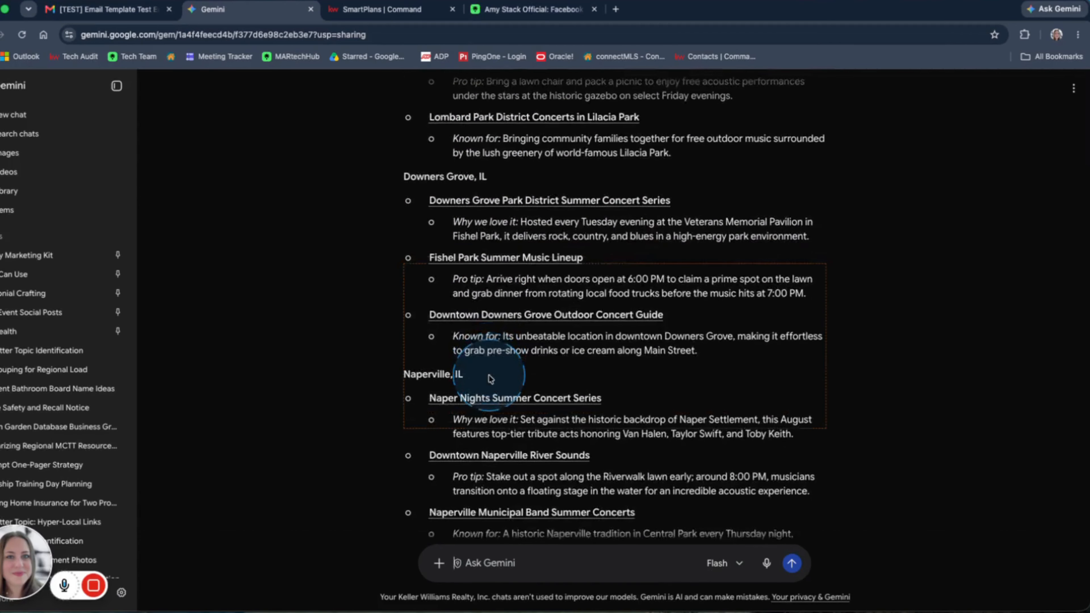
scroll(575, 326, "up", 2)
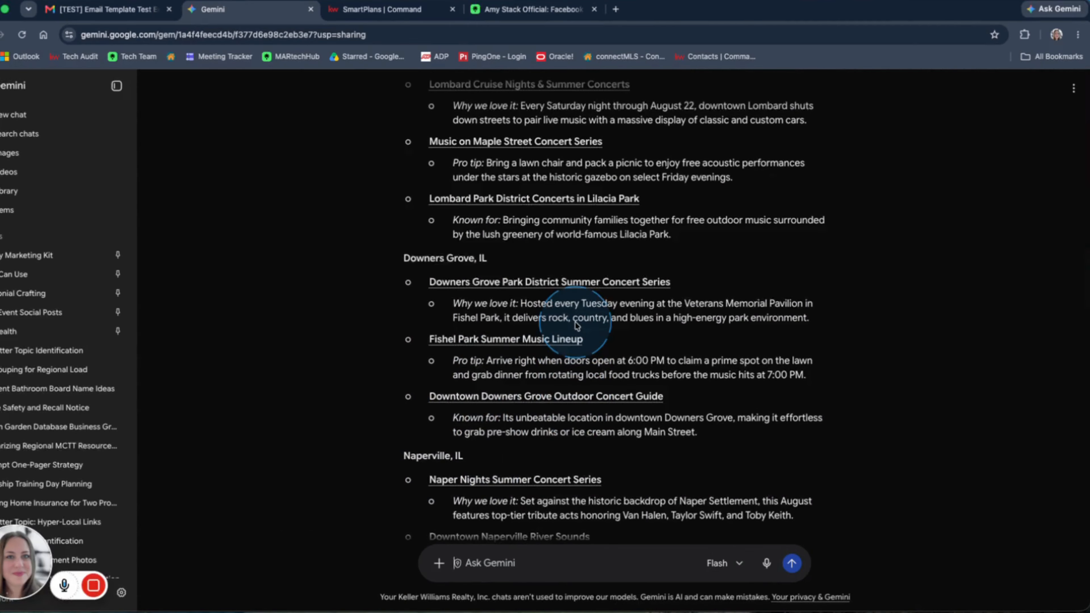
scroll(532, 305, "up", 2)
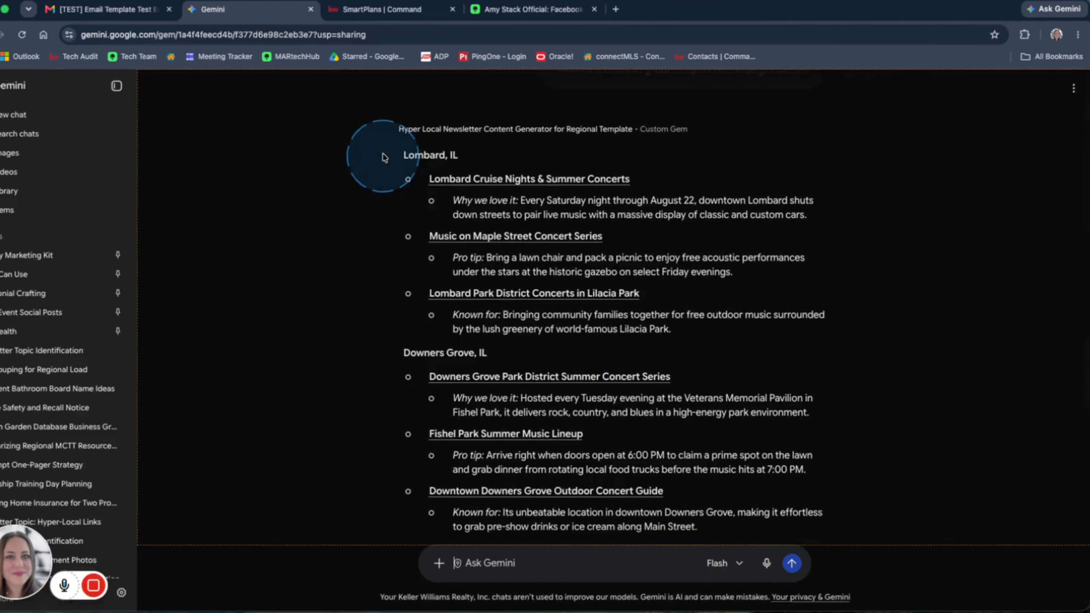
left_click_drag(391, 182, 675, 332)
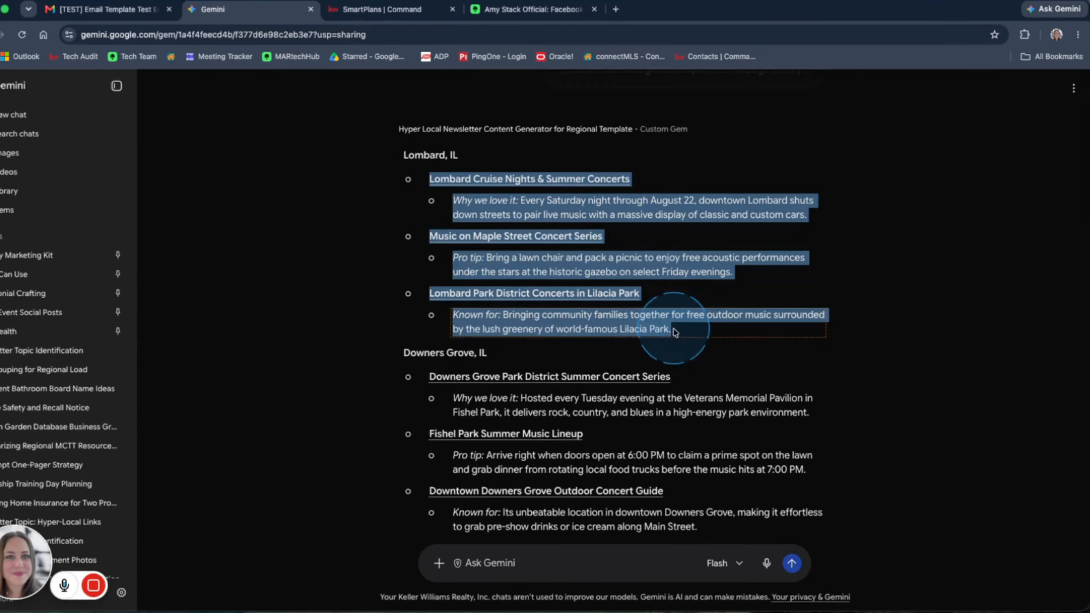
right_click(592, 255)
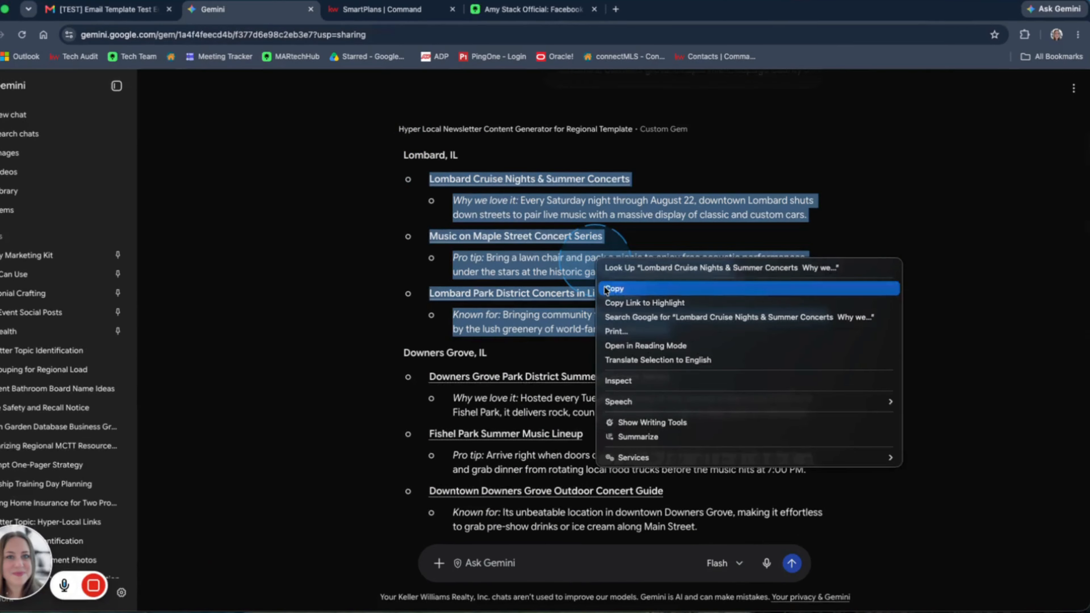
left_click(605, 289)
Switch to the Command email editor and rename the Area 1 heading in the areas text block to "Lombard IL".
left_click(105, 10)
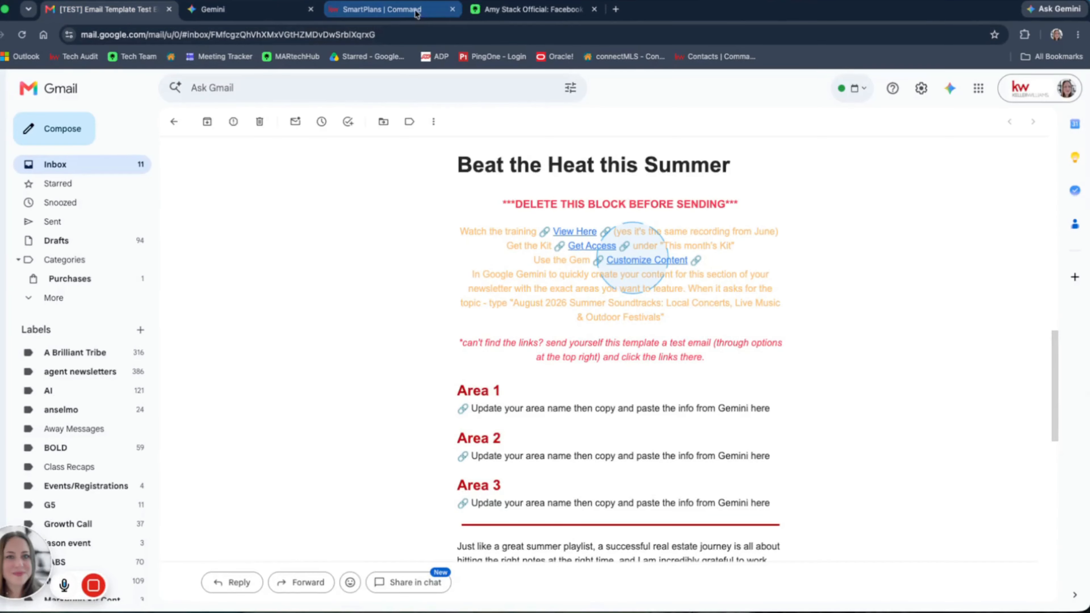
left_click(382, 9)
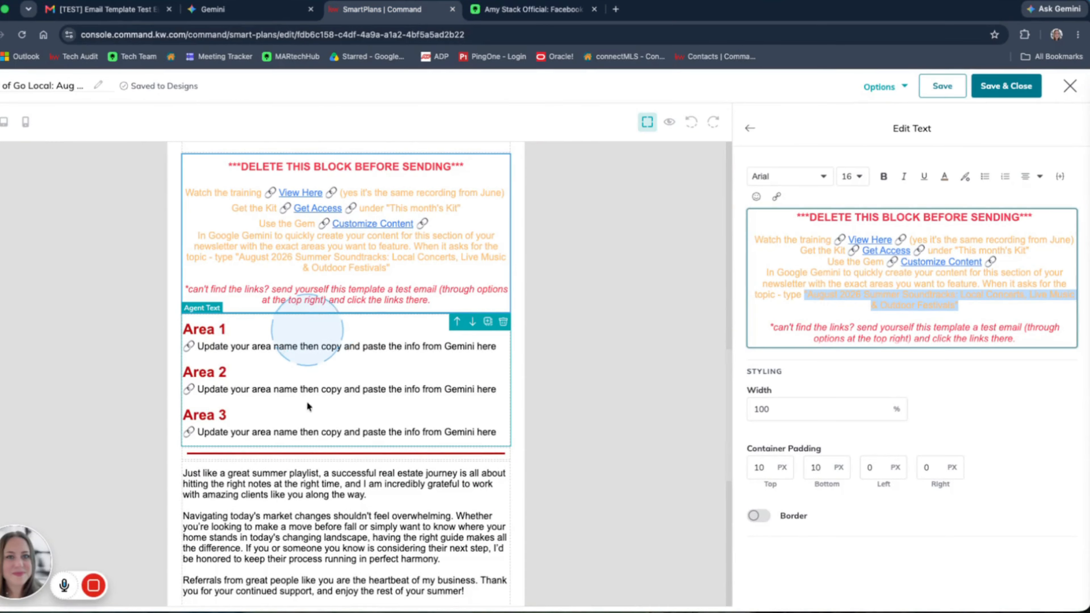
left_click(279, 365)
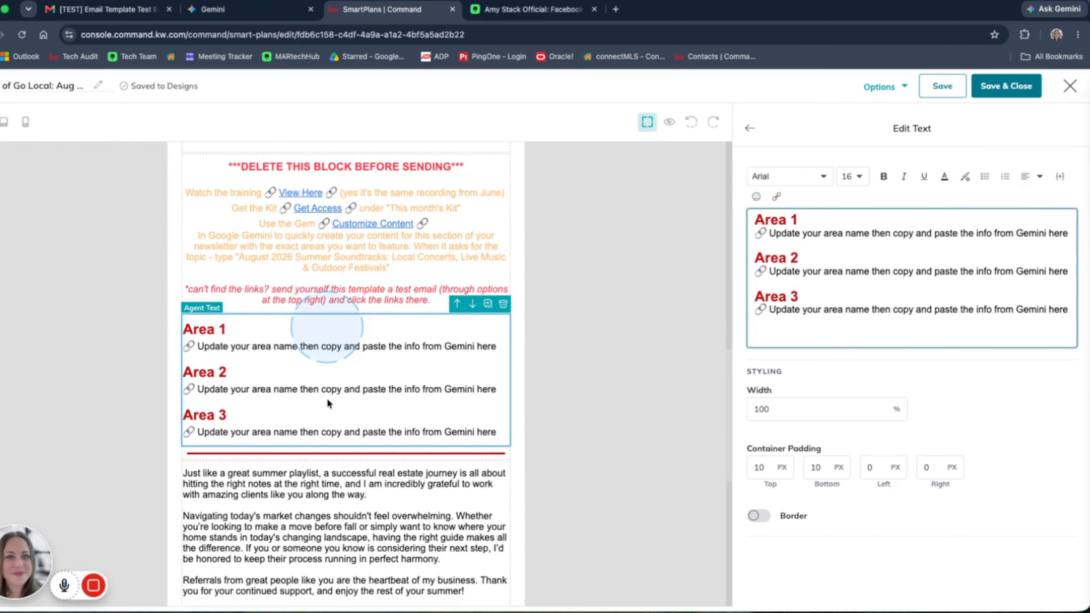
left_click(803, 219)
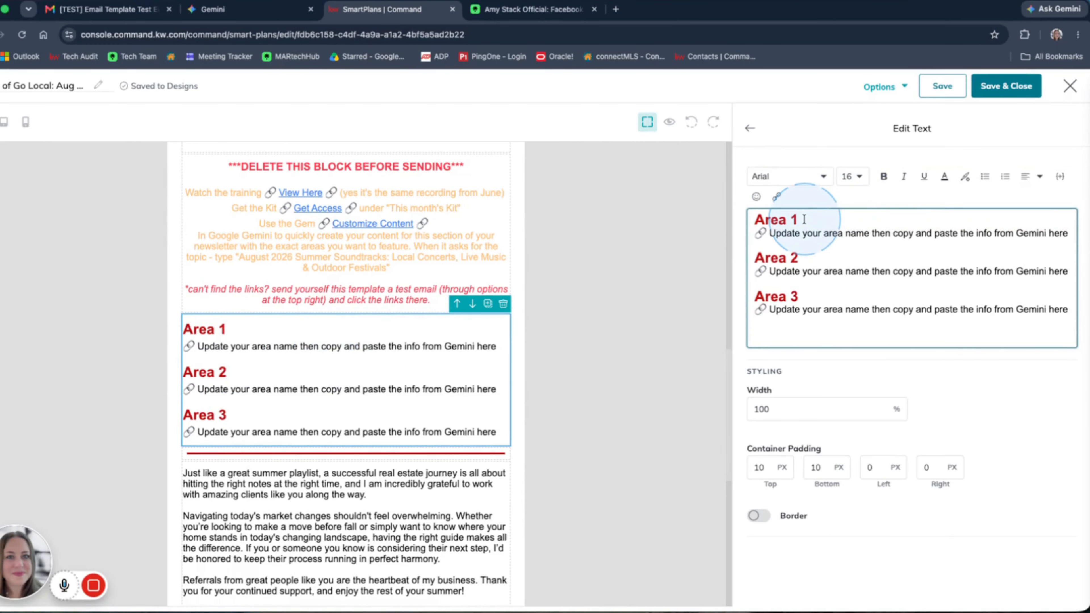
left_click(759, 218)
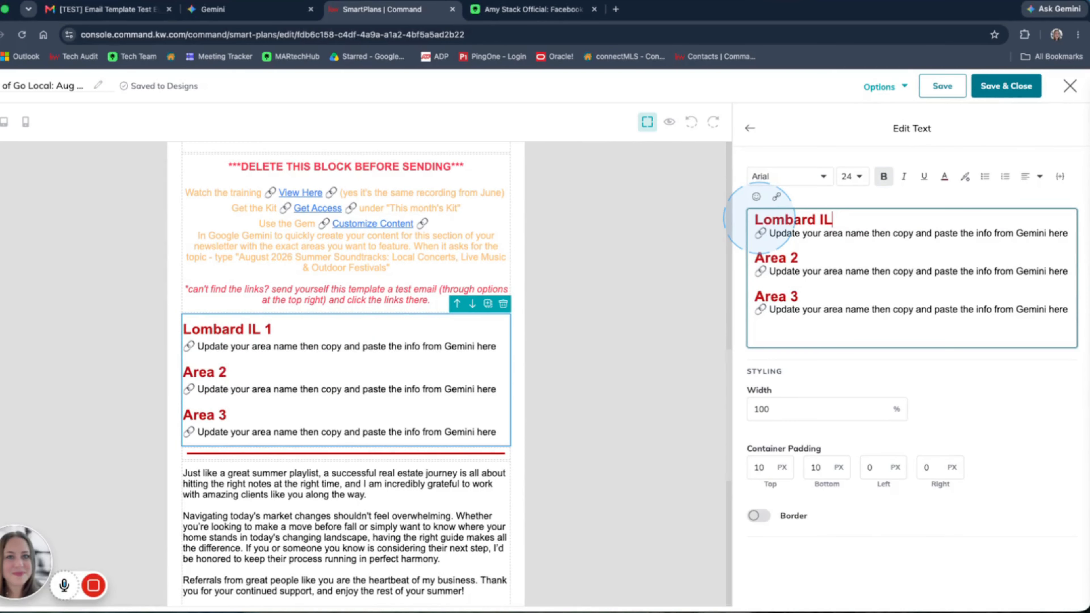
Replace the placeholder sentence under the Lombard IL heading with the copied Gemini event content.
left_click(786, 237)
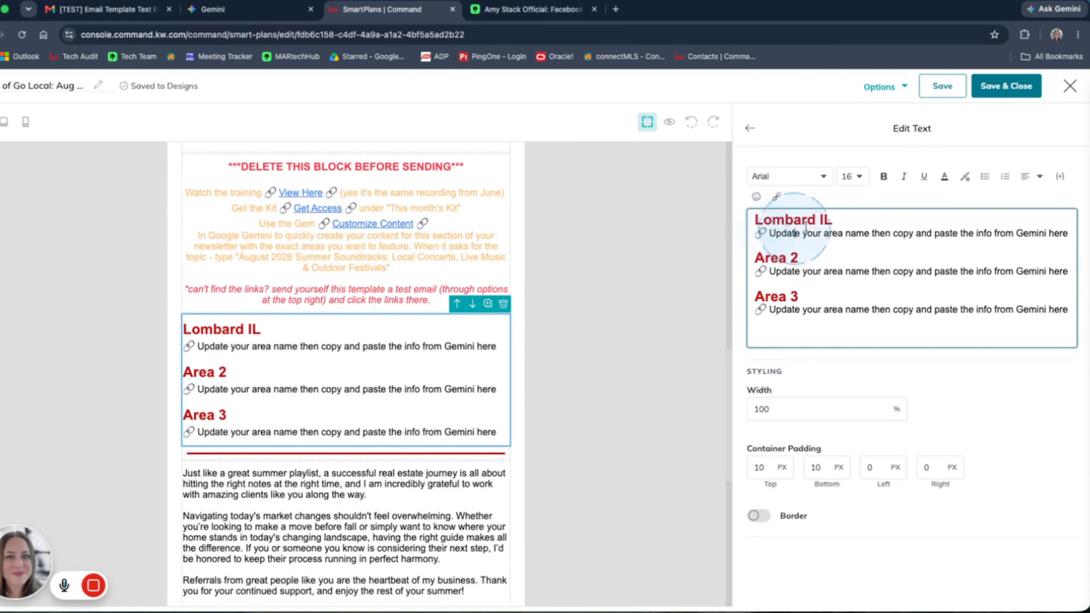
left_click(1056, 222)
left_click_drag(1067, 234, 766, 231)
key("super+v")
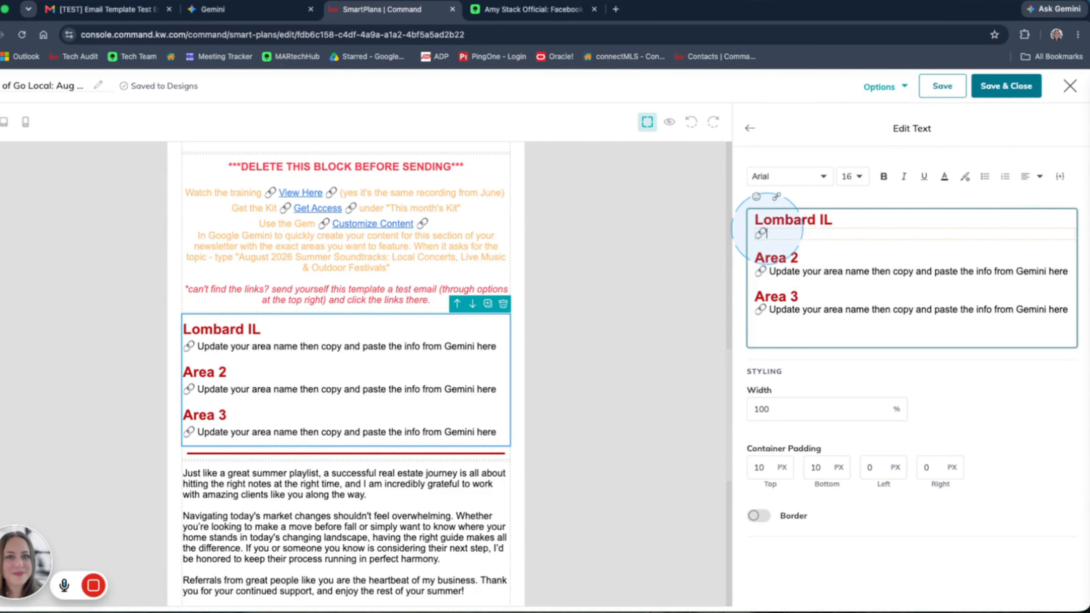
scroll(830, 248, "up", 2)
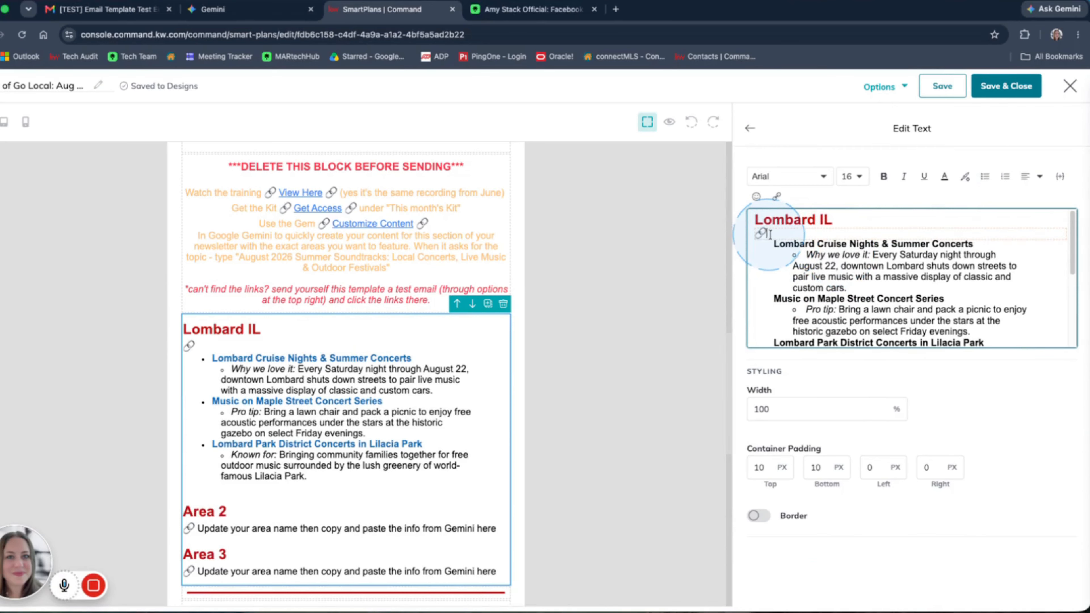
Remove the line break and the link emoji in front of the Lombard Cruise Nights & Summer Concerts entry.
key("Delete")
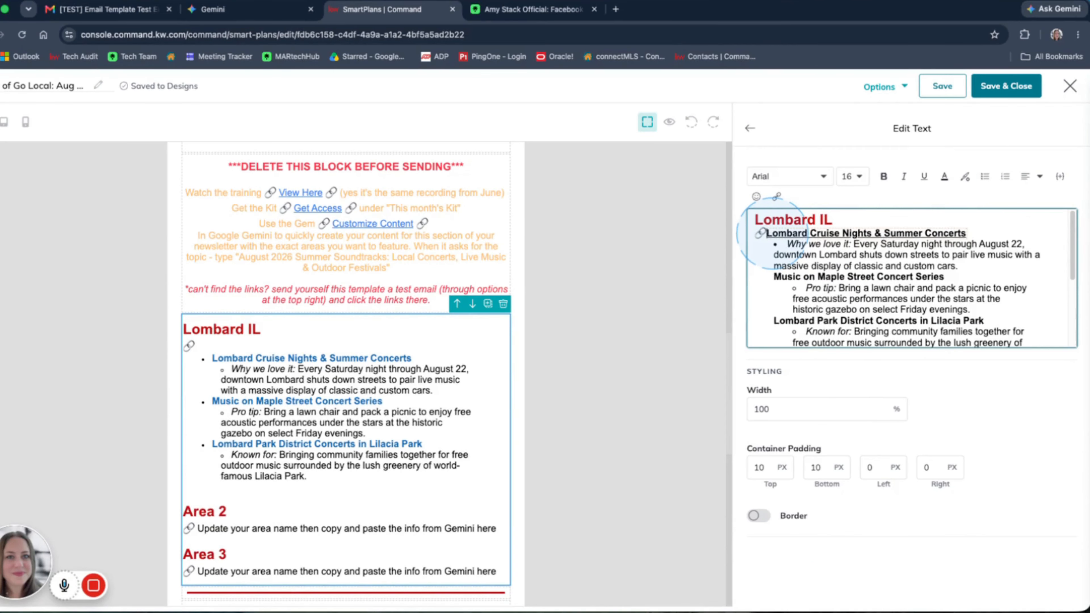
left_click(843, 233)
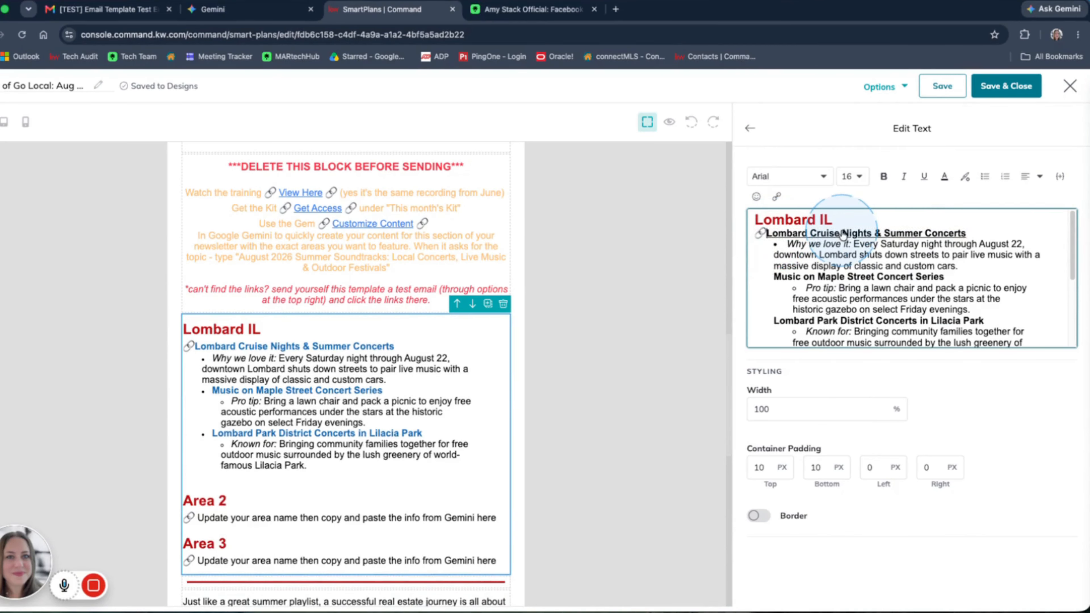
left_click(971, 233)
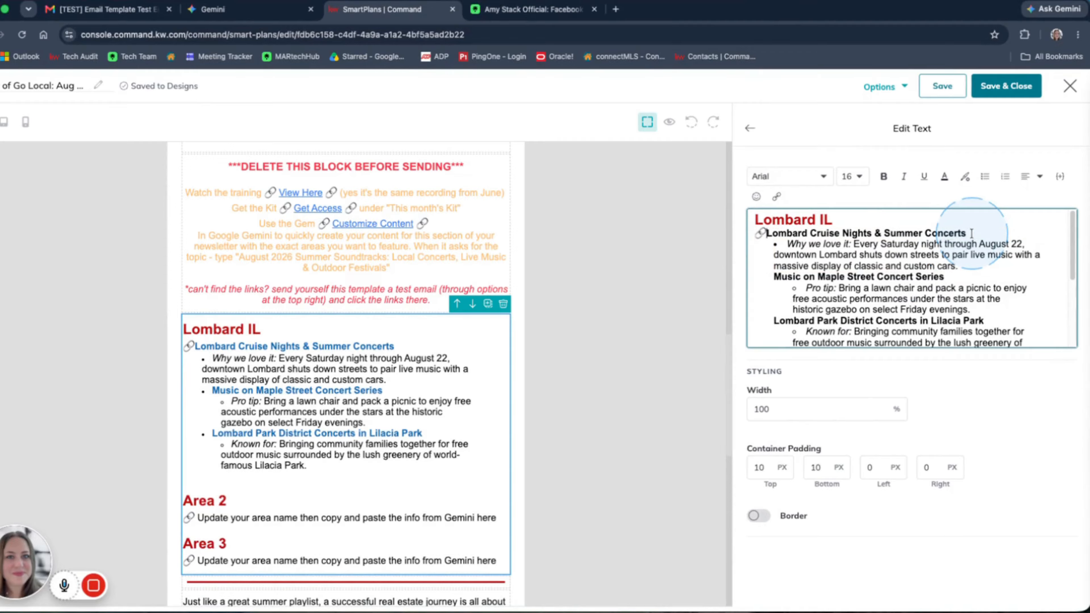
key("BackSpace")
Color the Lombard Cruise Nights & Summer Concerts link dark blue #0D3592 and underline it.
left_click_drag(958, 232, 756, 233)
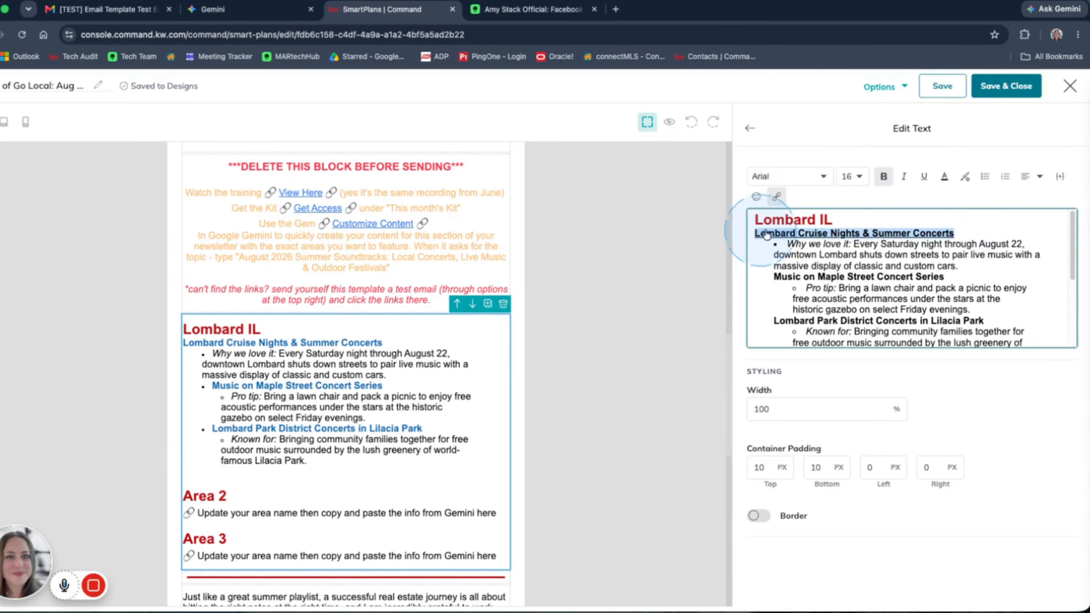
left_click(944, 176)
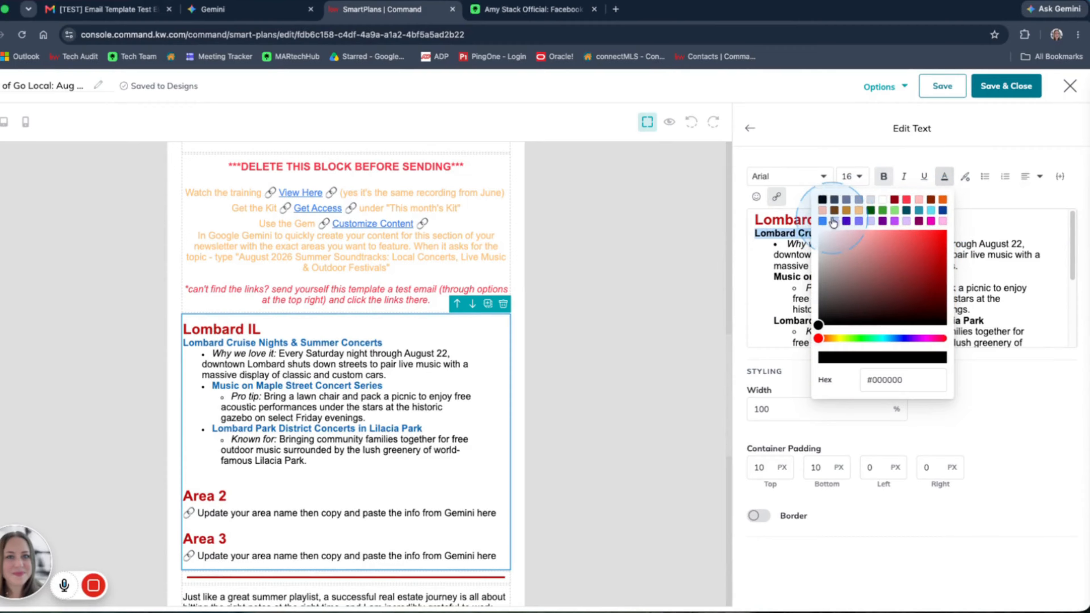
left_click(900, 339)
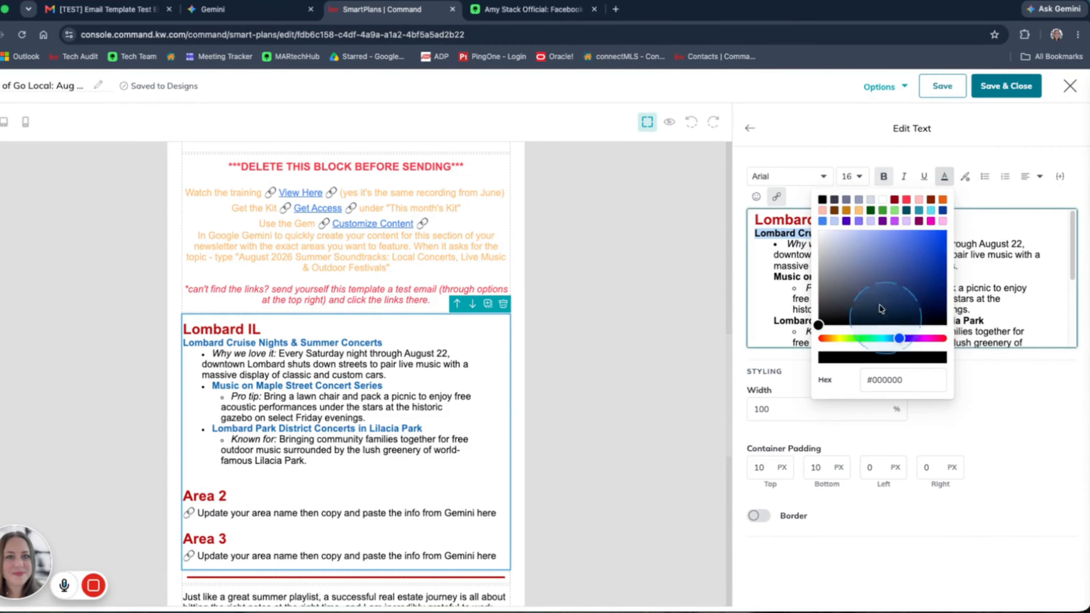
left_click(847, 222)
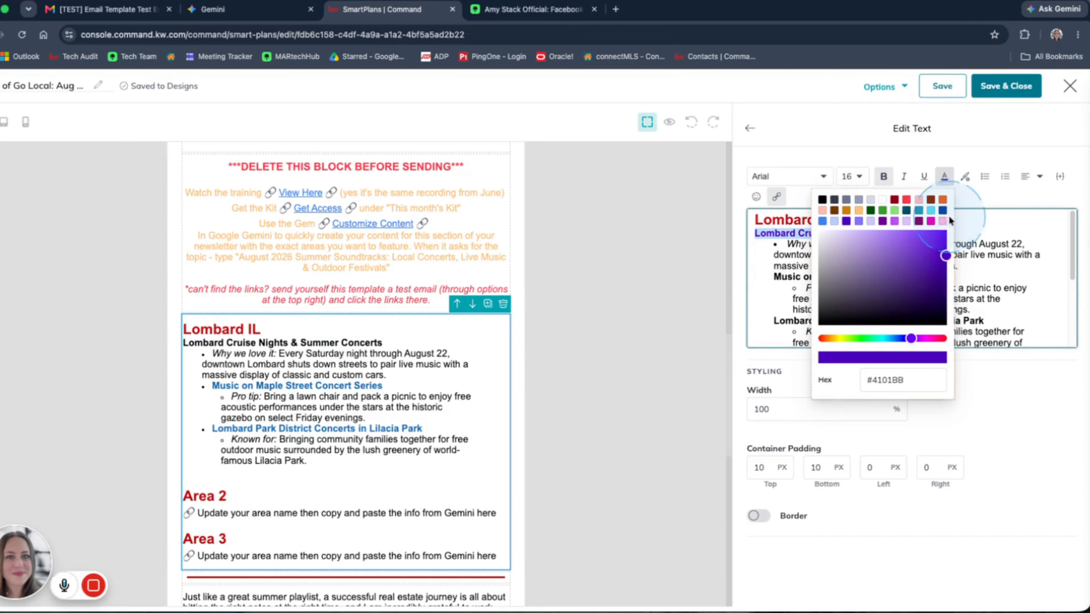
left_click(943, 211)
left_click(863, 380)
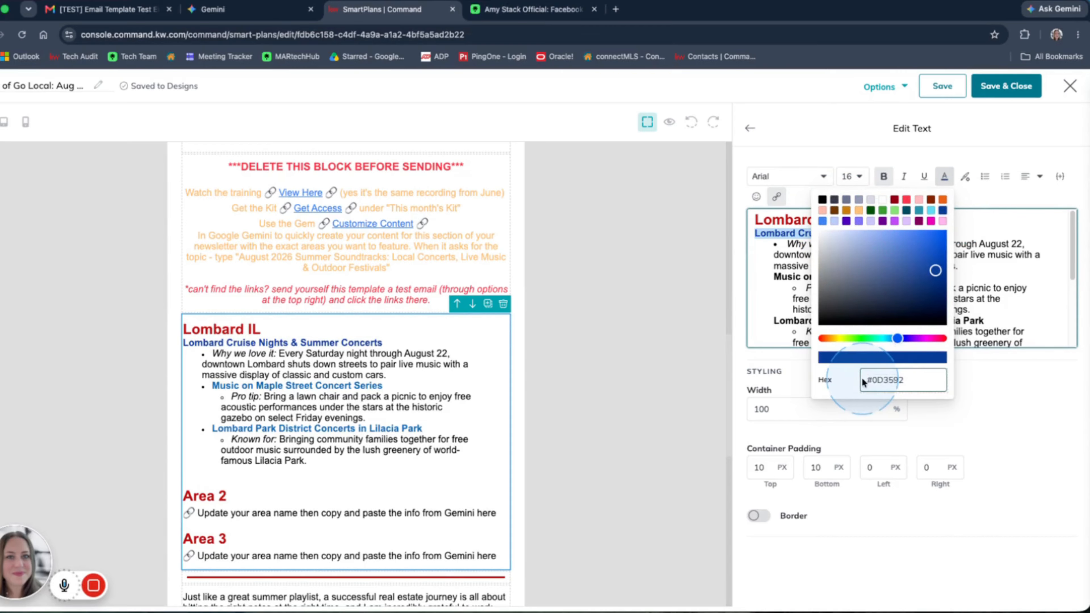
left_click(924, 176)
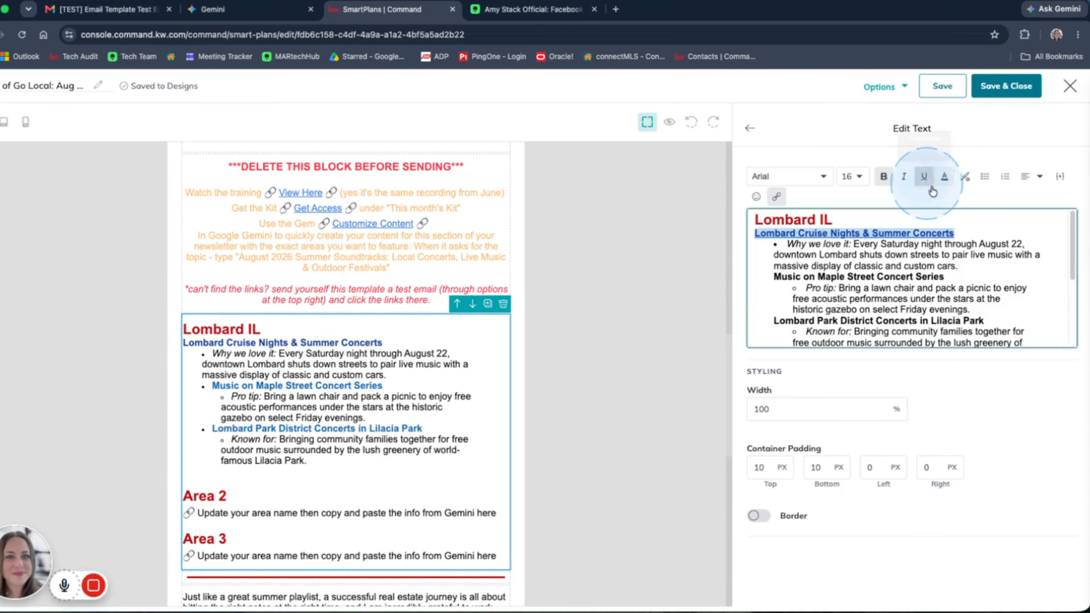
left_click(978, 221)
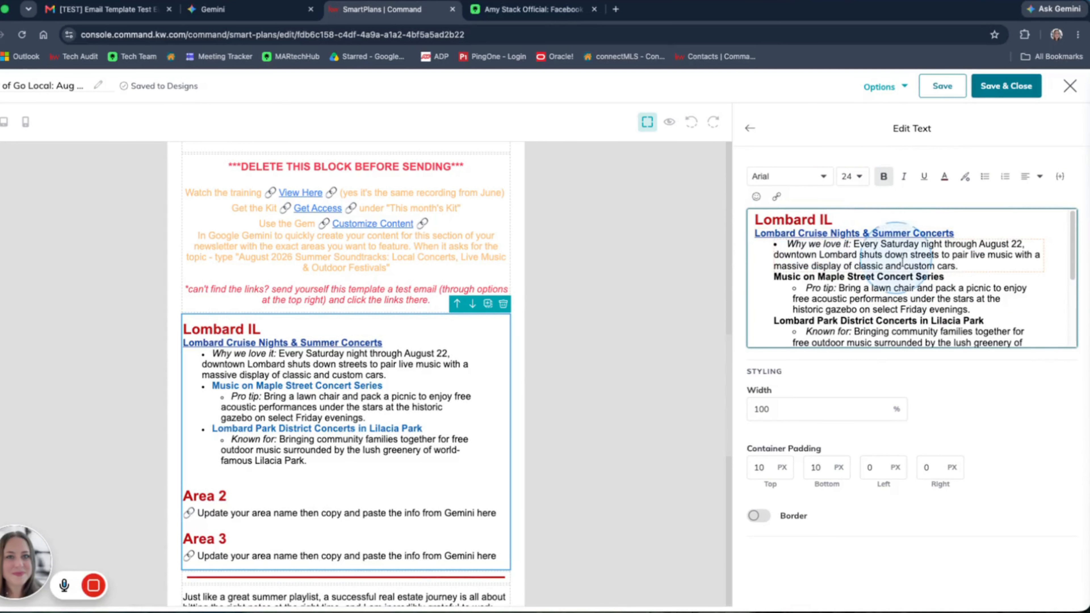
Change the Lombard IL heading's text color to light green.
scroll(874, 271, "down", 2)
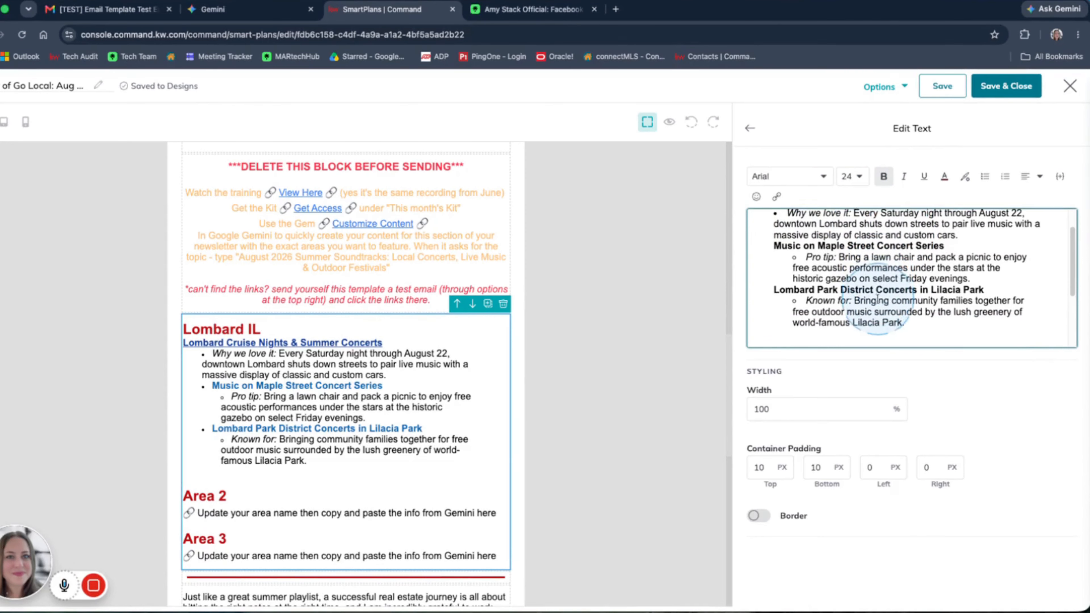
scroll(815, 241, "up", 2)
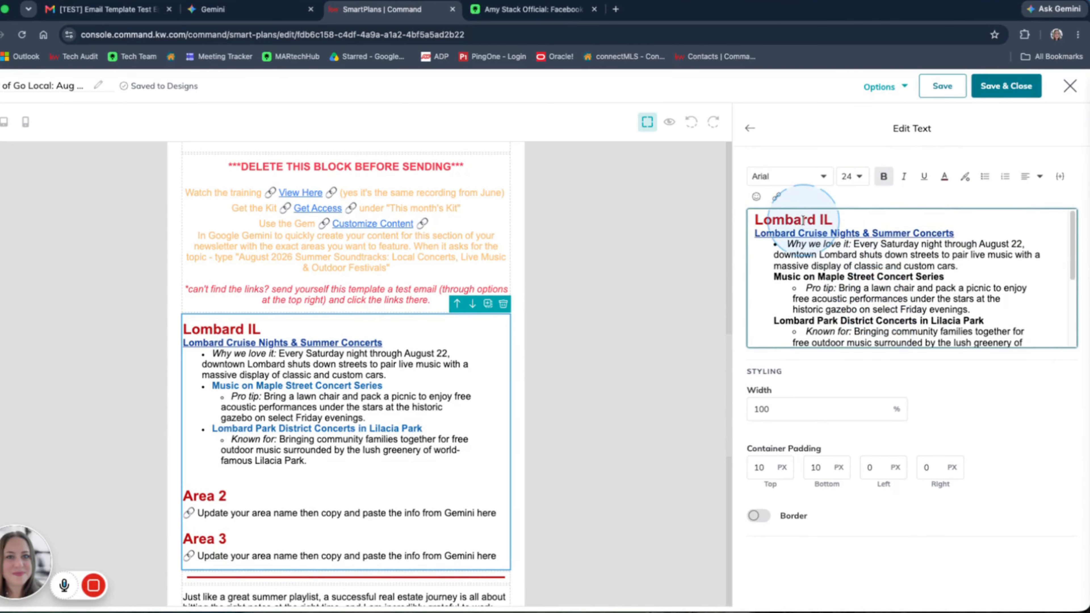
left_click_drag(841, 218, 754, 221)
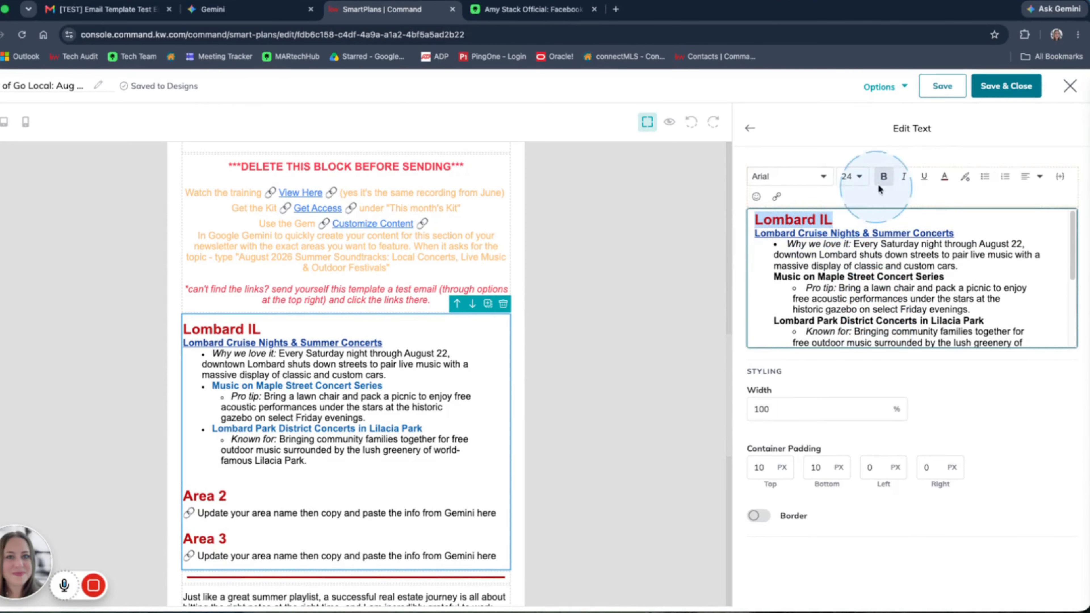
left_click(944, 176)
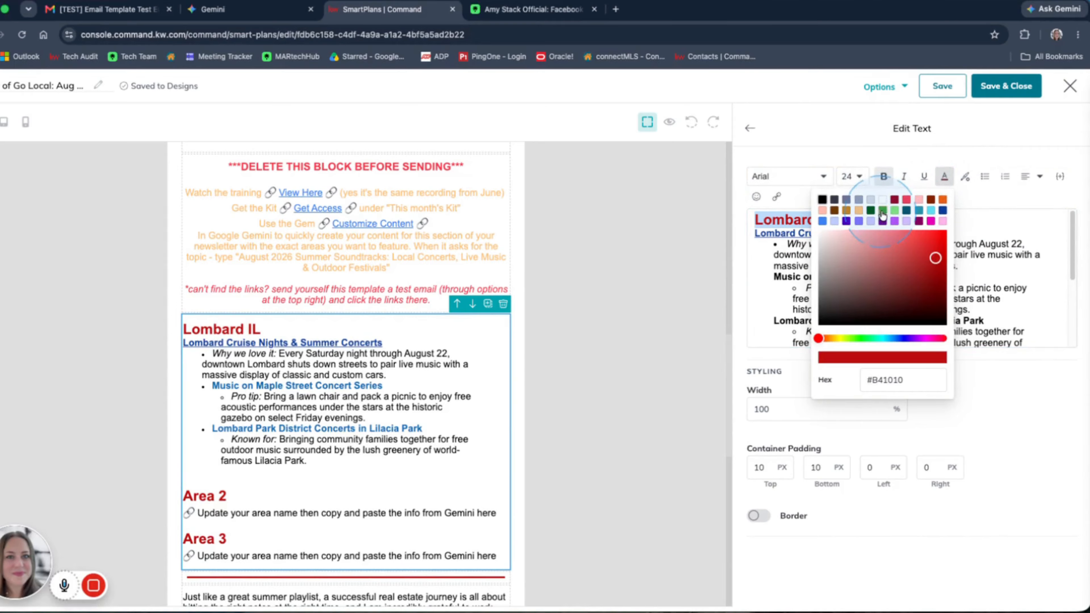
left_click(893, 212)
left_click(1006, 256)
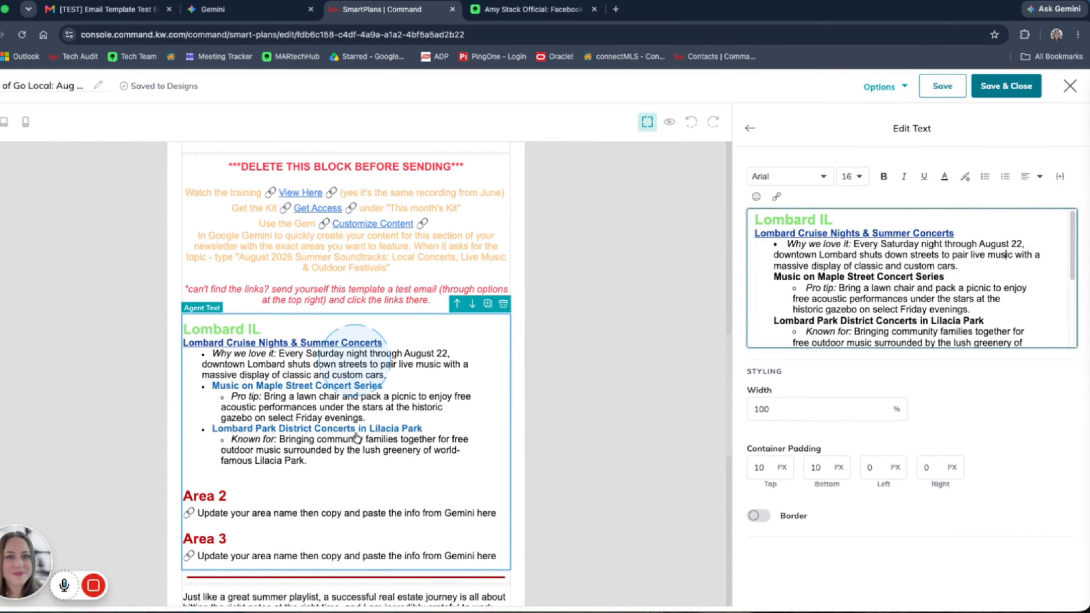
Save the email design, overriding the existing version used in SmartPlans.
scroll(292, 446, "down", 3)
scroll(332, 426, "down", 1)
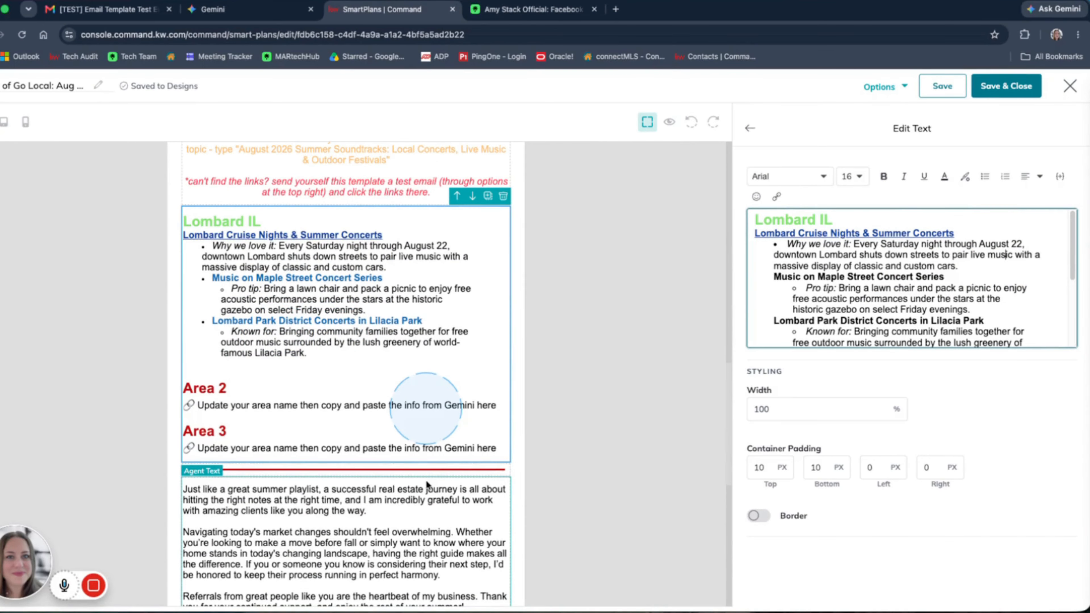
scroll(918, 300, "down", 3)
scroll(914, 283, "down", 1)
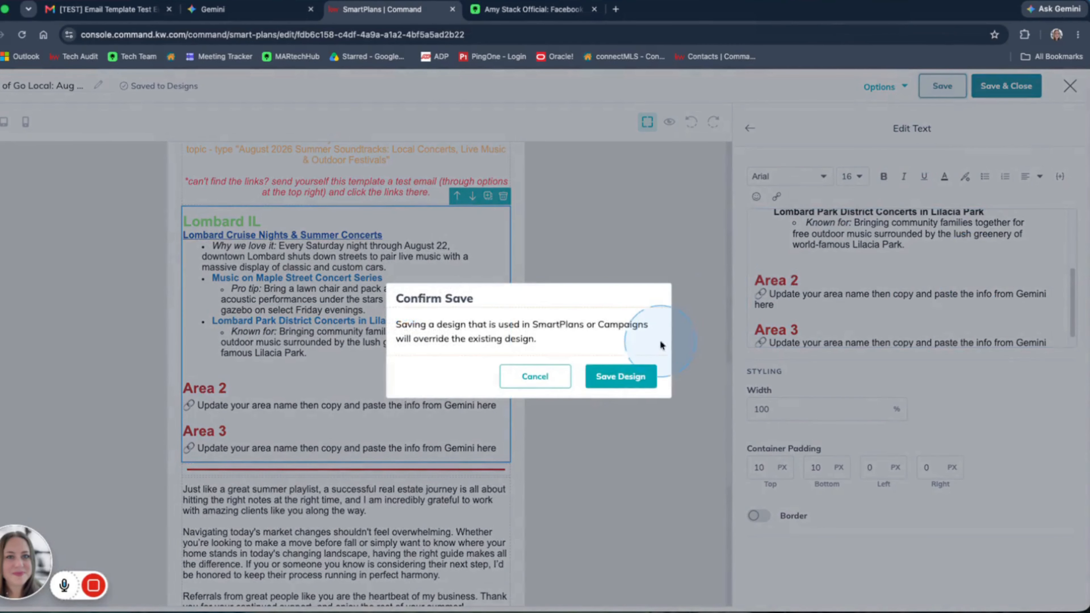
left_click(620, 377)
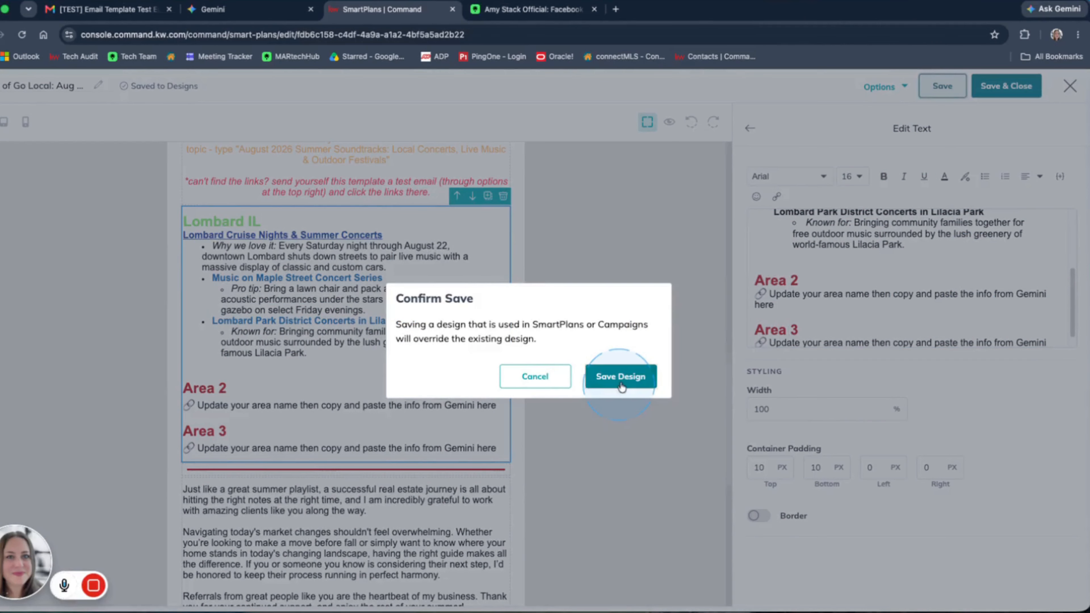
left_click(818, 430)
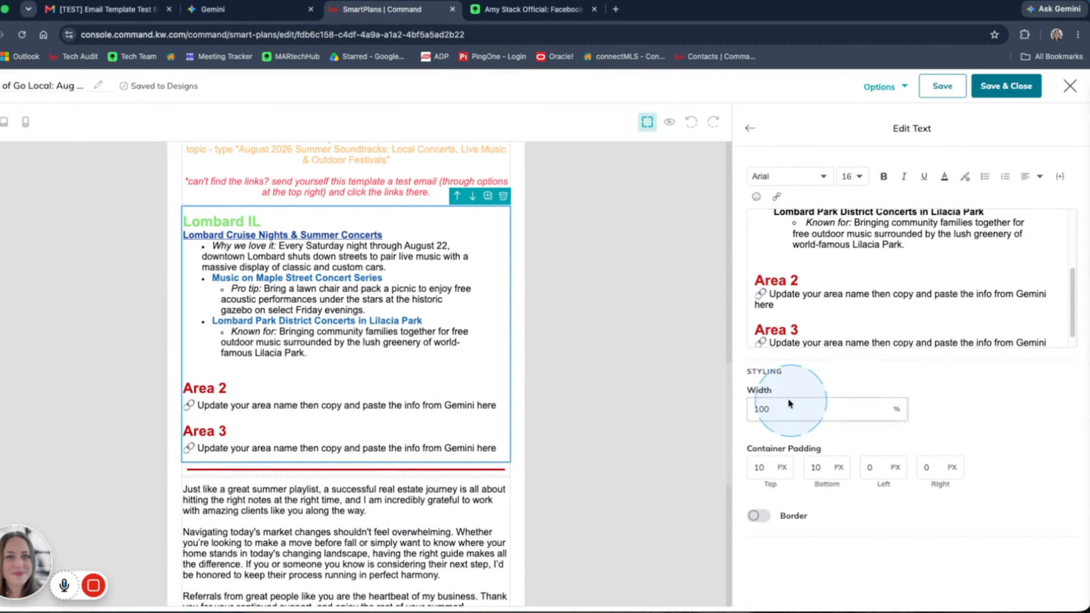
Select the "DELETE THIS BLOCK BEFORE SENDING" instructions block and switch to the test email in Gmail.
scroll(518, 296, "up", 4)
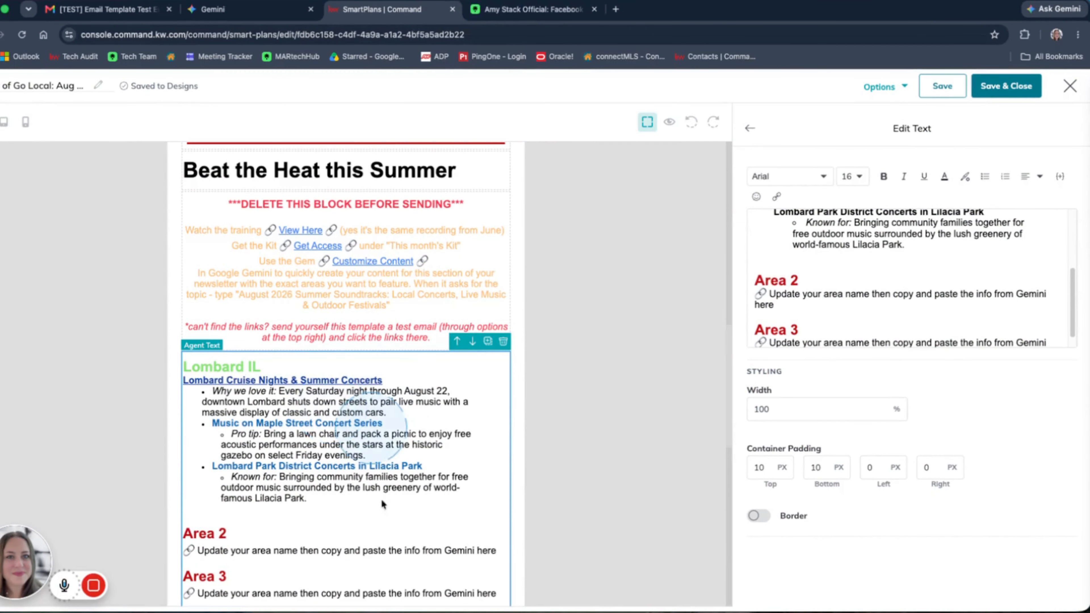
left_click(474, 316)
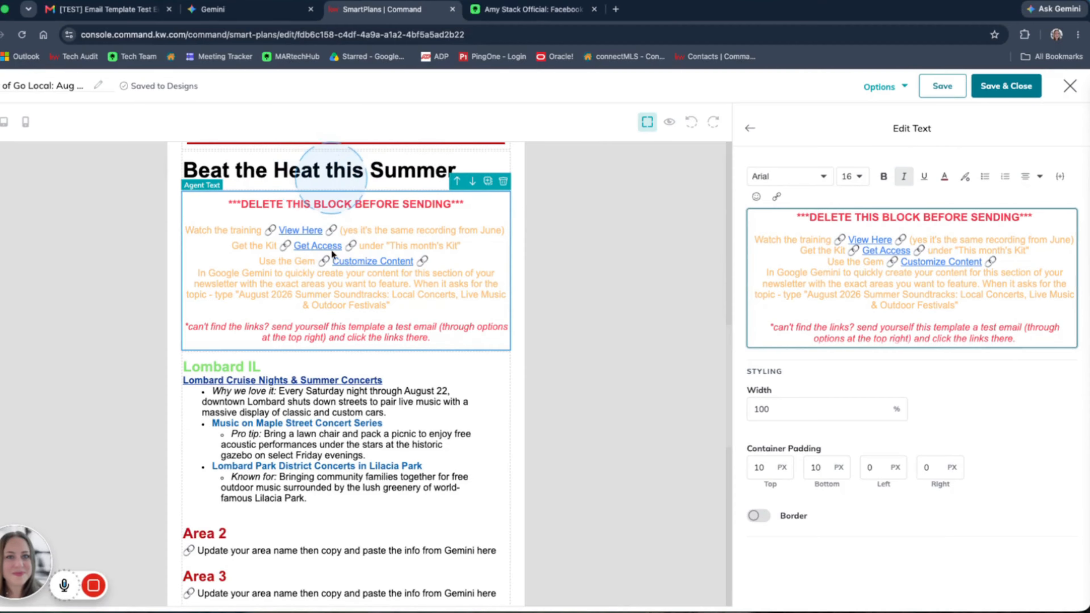
left_click(139, 10)
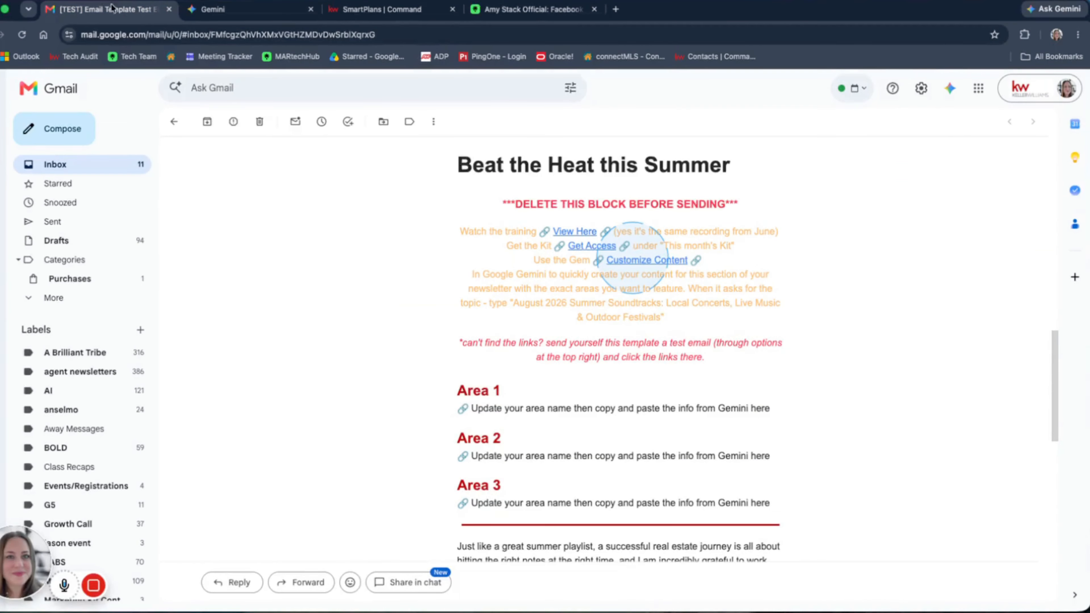
Open the Get Access link for the marketing kit from the test email in Gmail.
left_click(608, 252)
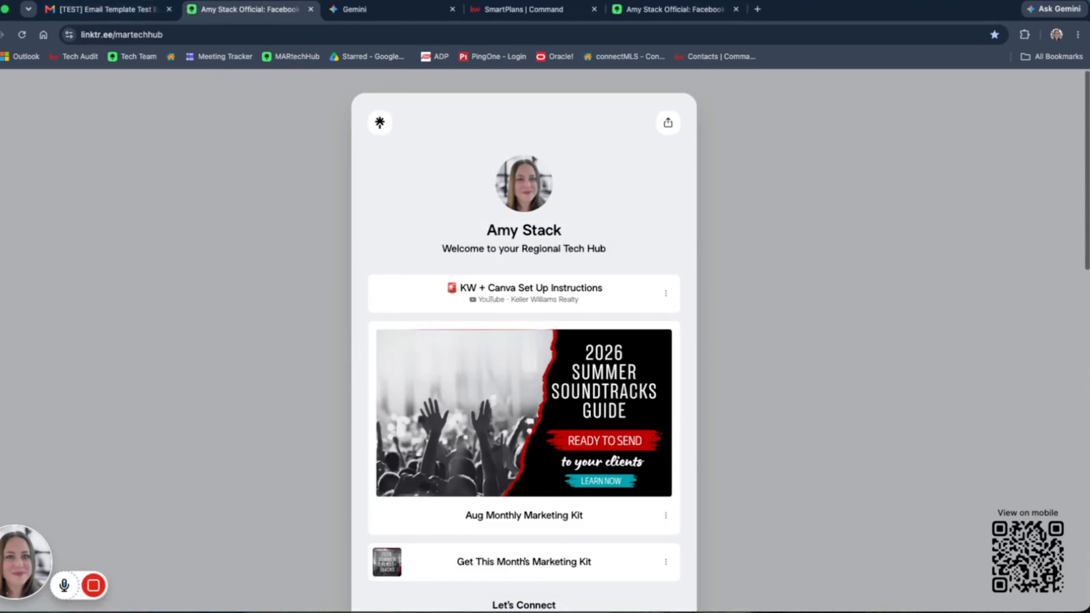
left_click(140, 10)
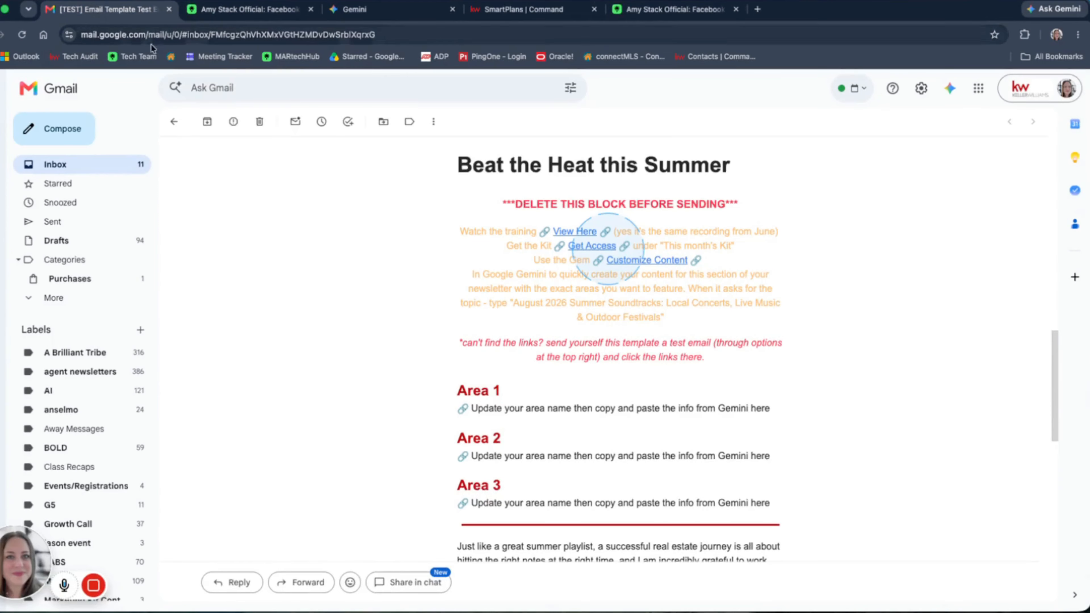
left_click(207, 15)
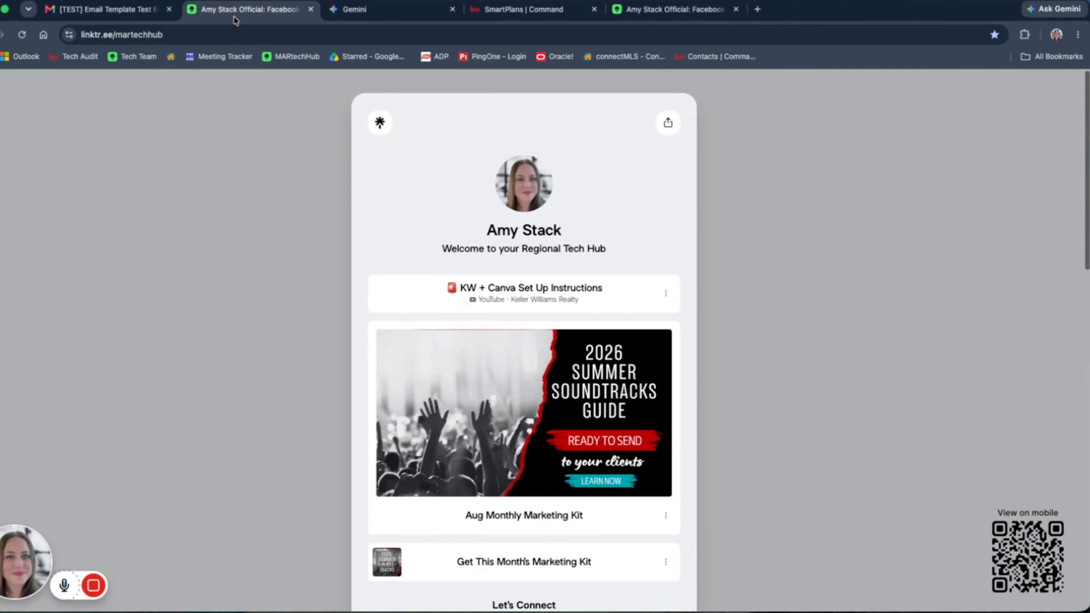
left_click(118, 15)
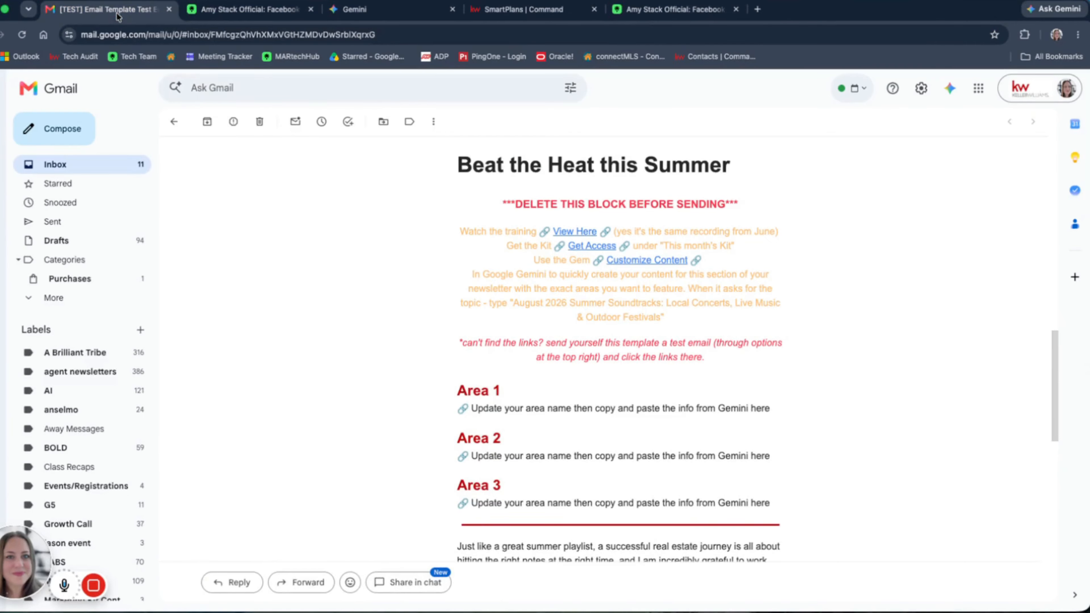
left_click(264, 14)
Open the "Get This Month's Marketing Kit" Drive folder from the Linktree page.
scroll(304, 292, "down", 5)
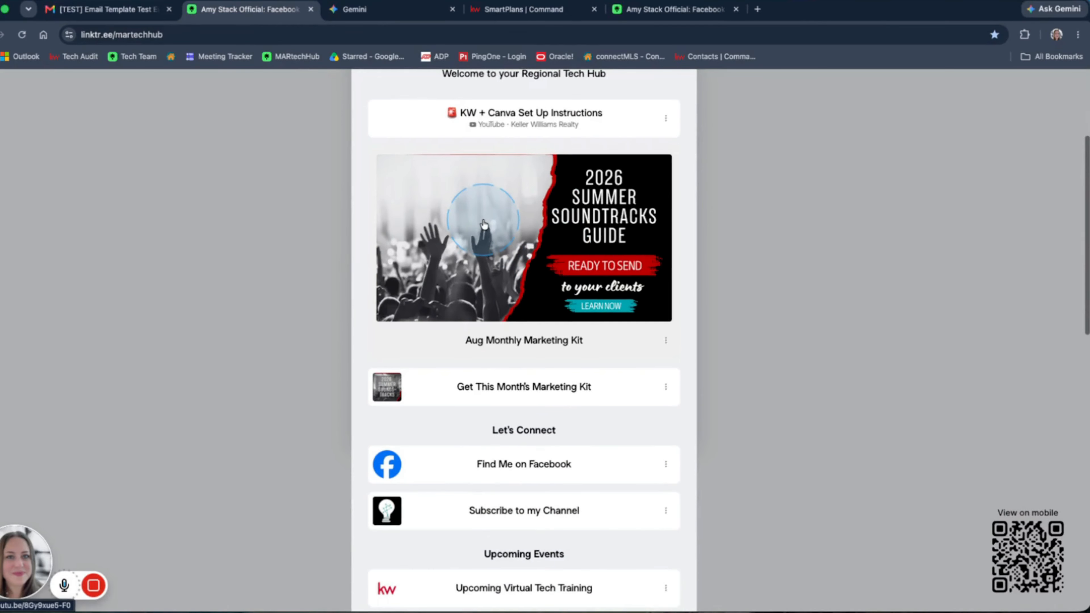
scroll(379, 335, "down", 1)
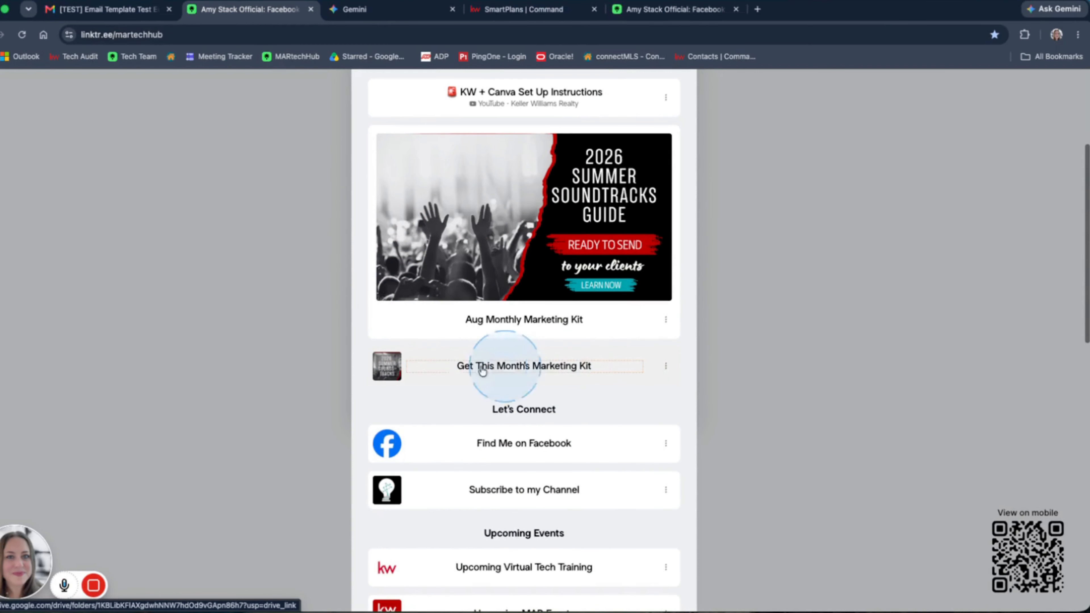
left_click(542, 374)
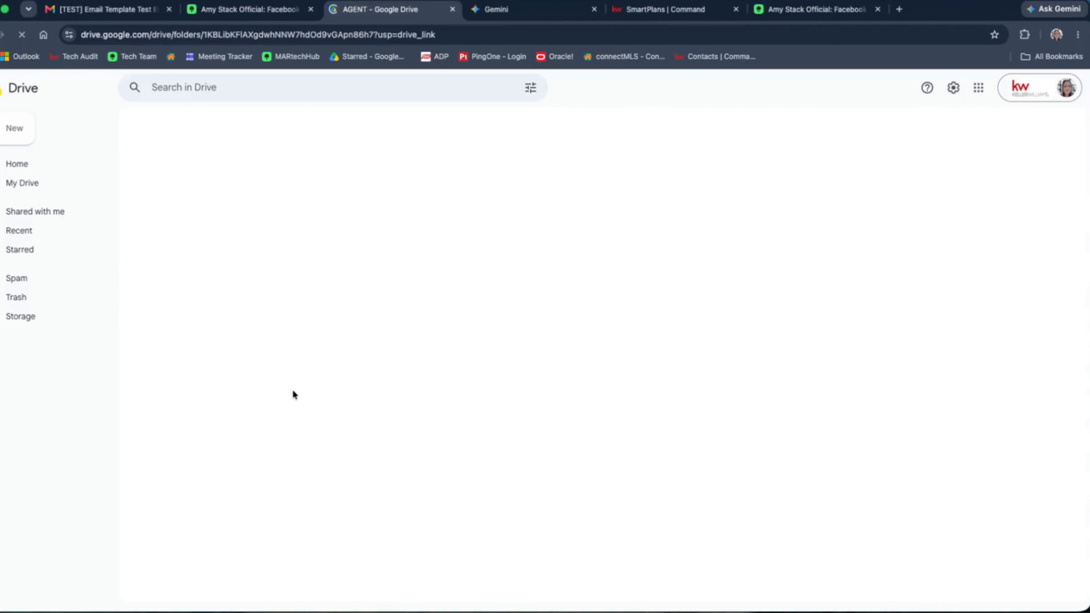
left_click(292, 388)
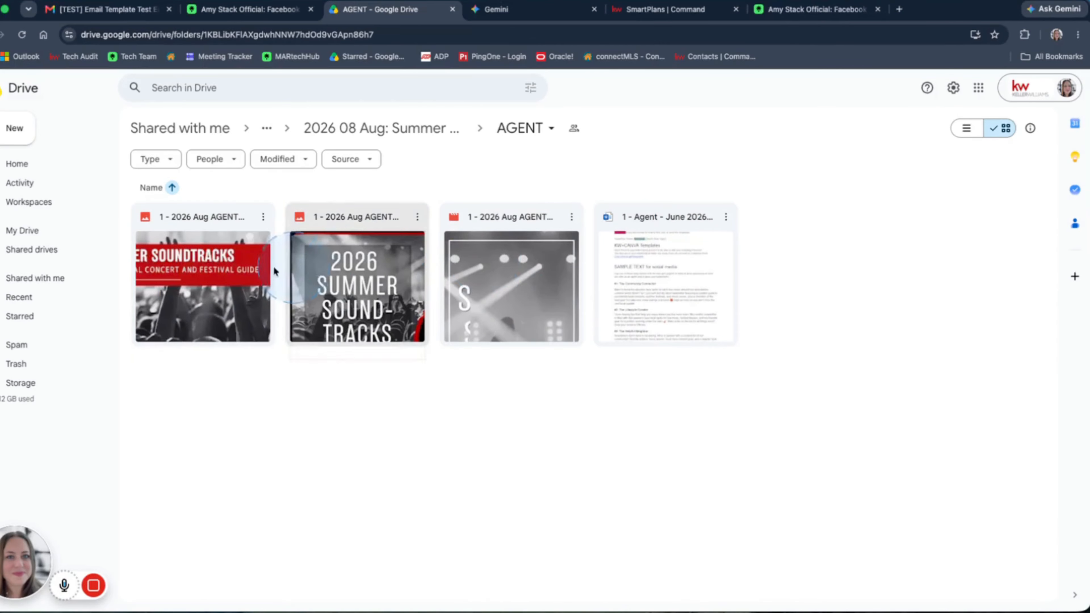
Open the "1 - Agent - June 2026 Instructions and sample text" document and highlight its SmartPlan Name line.
double_click(675, 312)
left_click(323, 292)
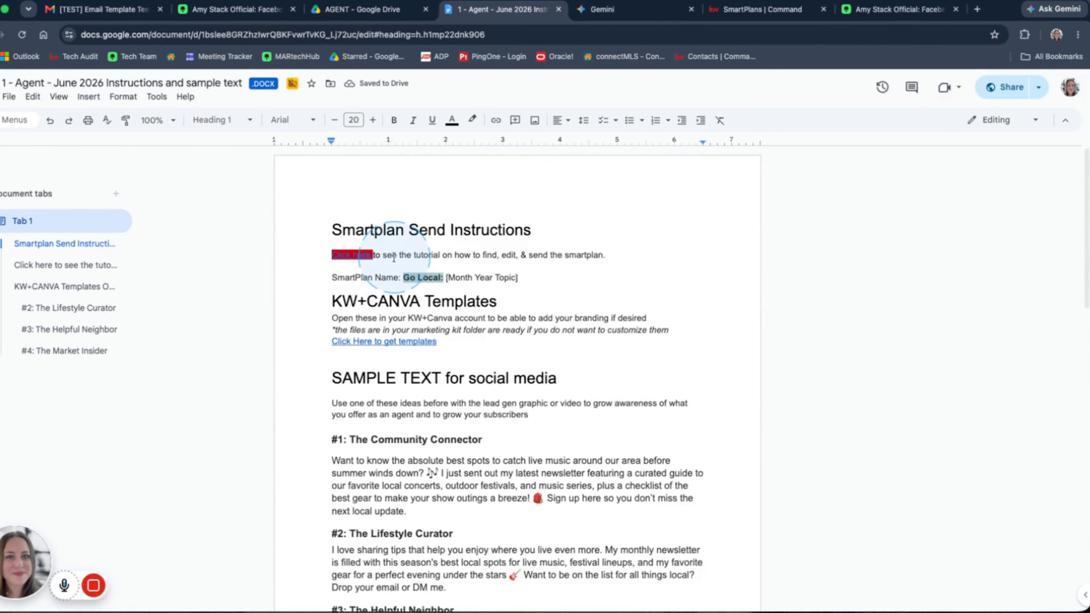
scroll(378, 271, "down", 2)
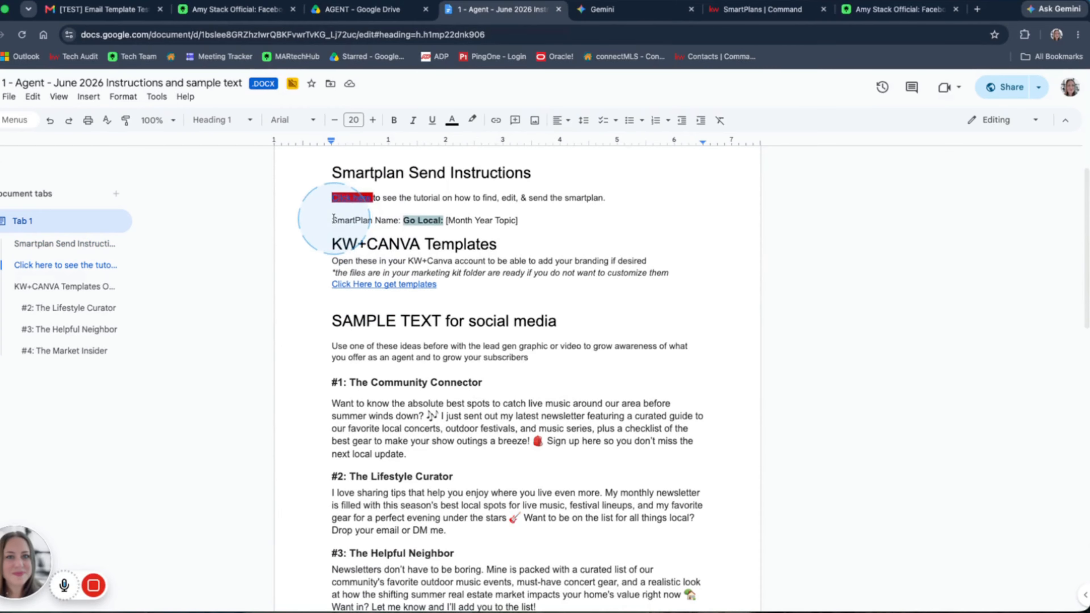
left_click_drag(334, 218, 527, 228)
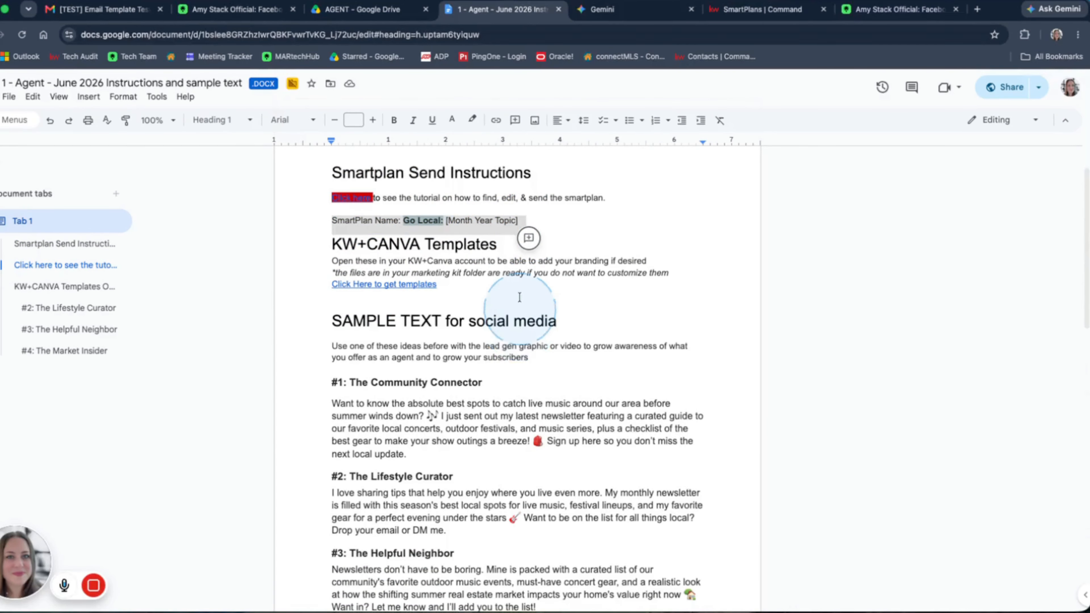
left_click(456, 287)
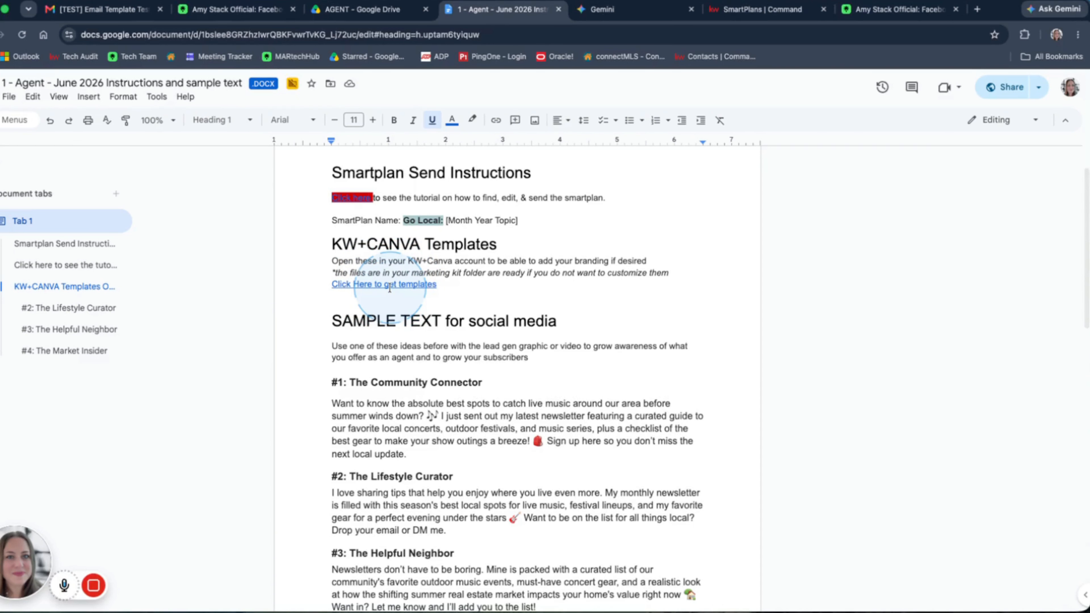
Review the KW+CANVA Templates section and the four sample social media texts in the instructions document.
scroll(433, 312, "down", 3)
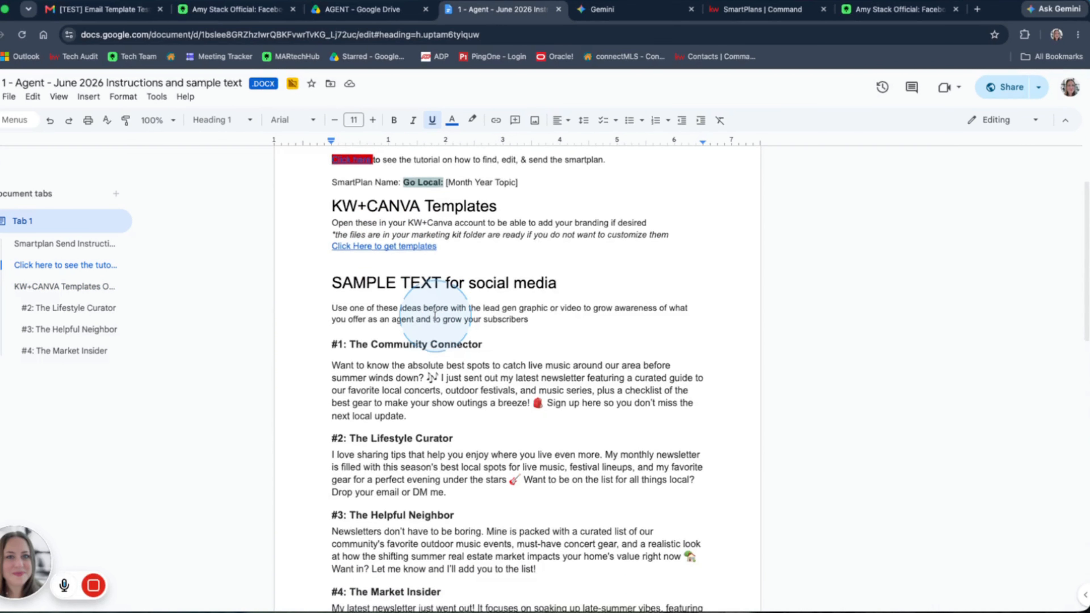
scroll(434, 314, "down", 1)
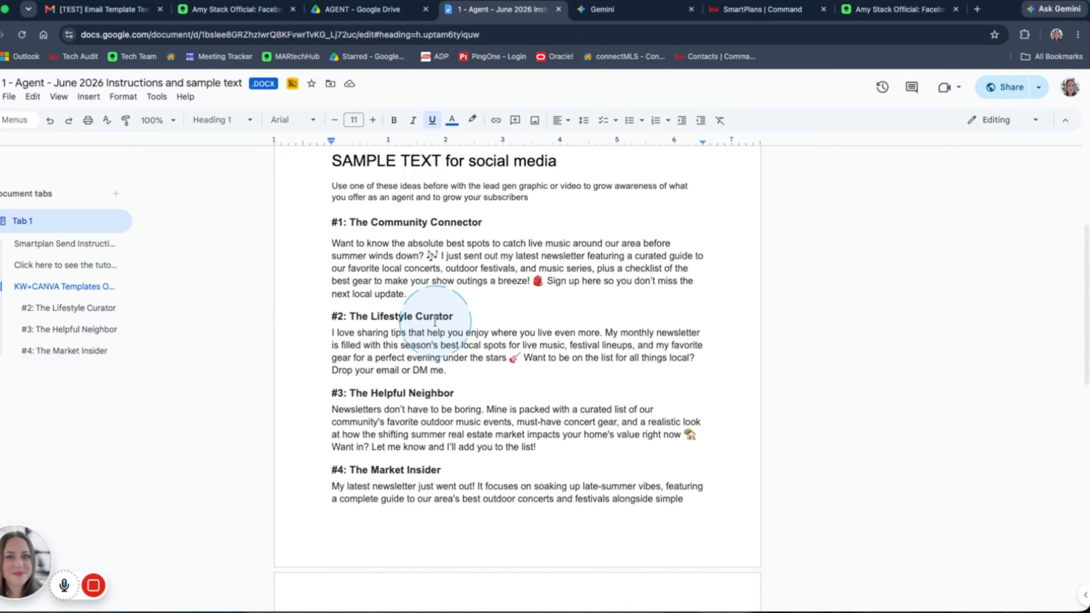
scroll(435, 321, "down", 1)
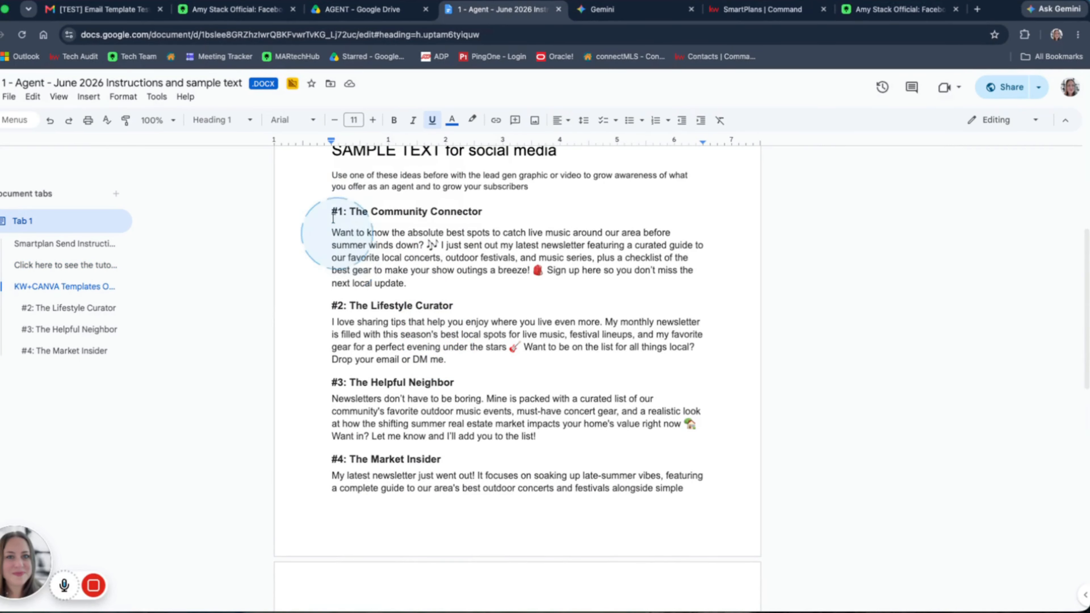
scroll(377, 301, "down", 1)
scroll(385, 417, "down", 3)
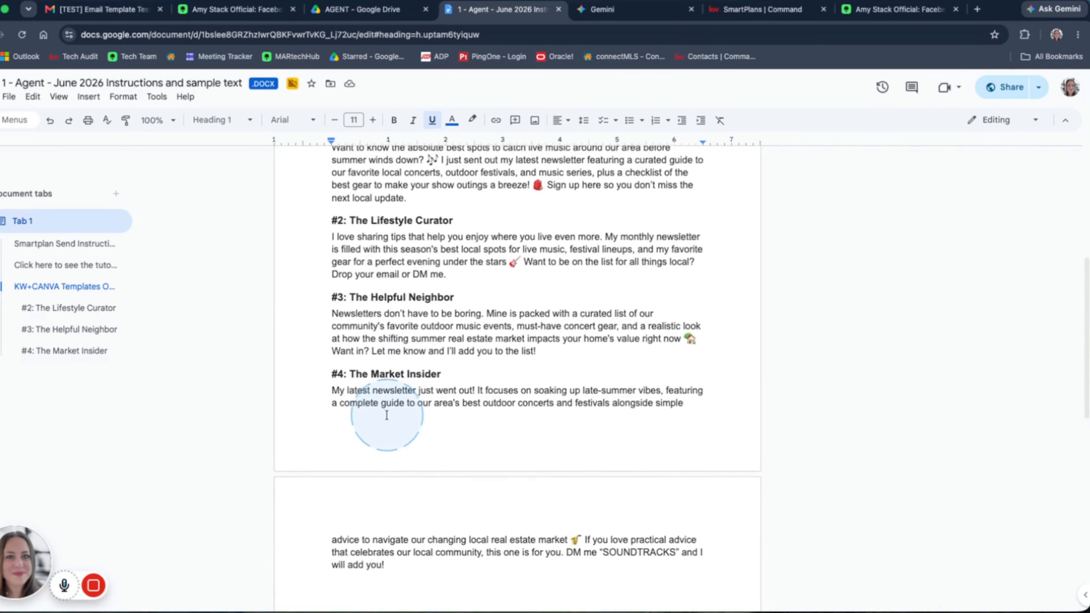
scroll(387, 415, "up", 5)
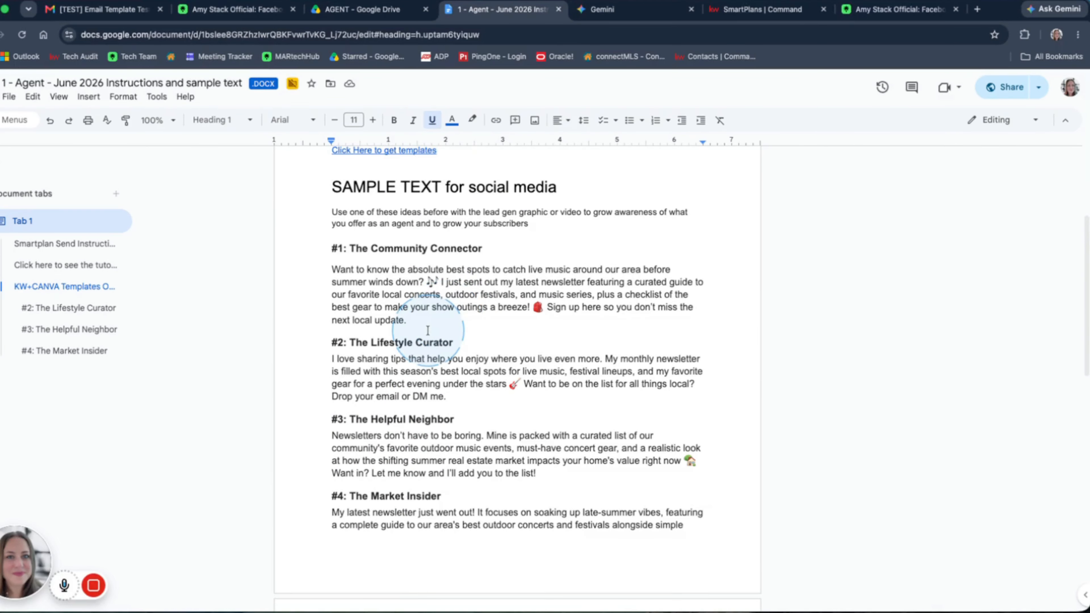
scroll(433, 324, "up", 2)
scroll(427, 332, "up", 6)
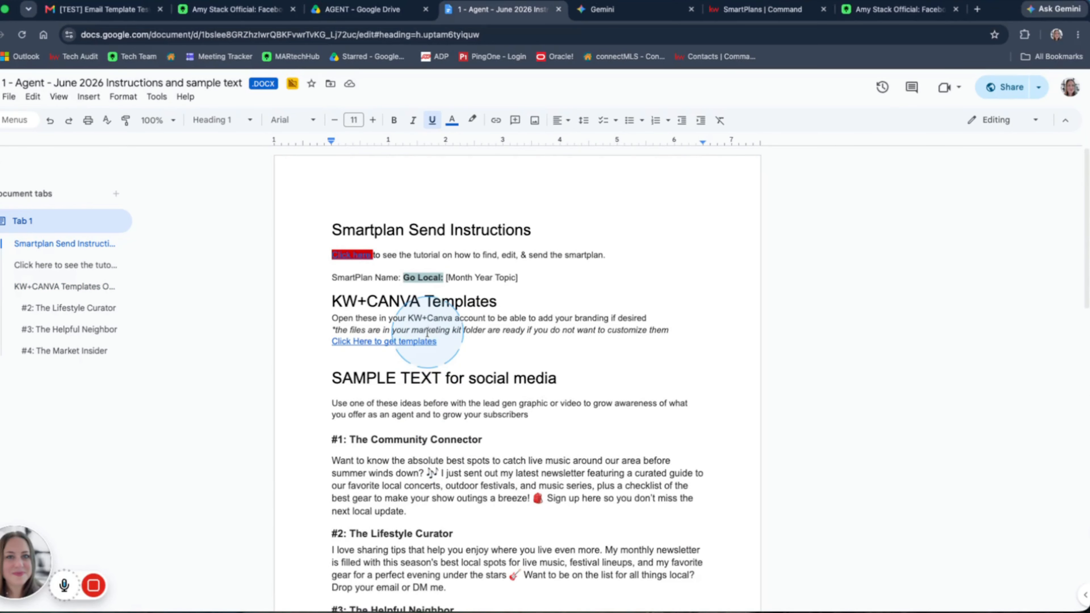
left_click(453, 341)
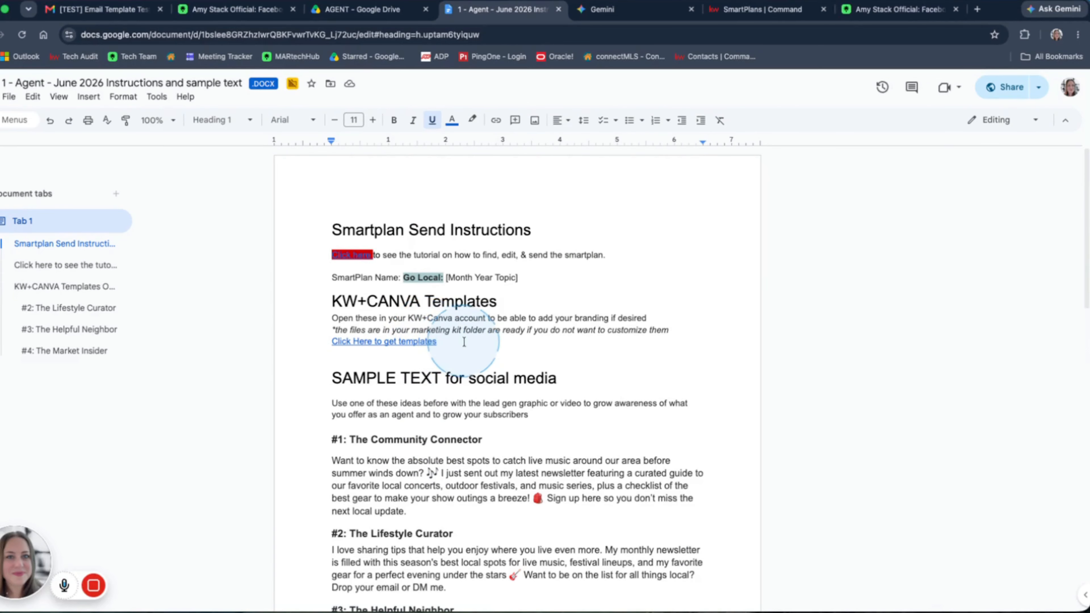
scroll(517, 347, "down", 9)
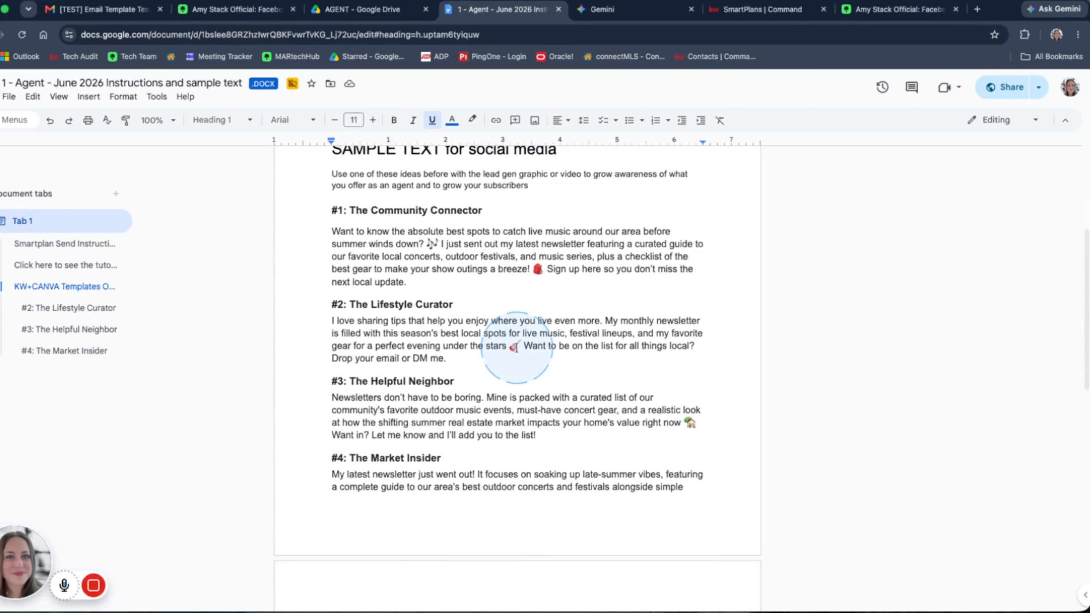
scroll(516, 347, "up", 7)
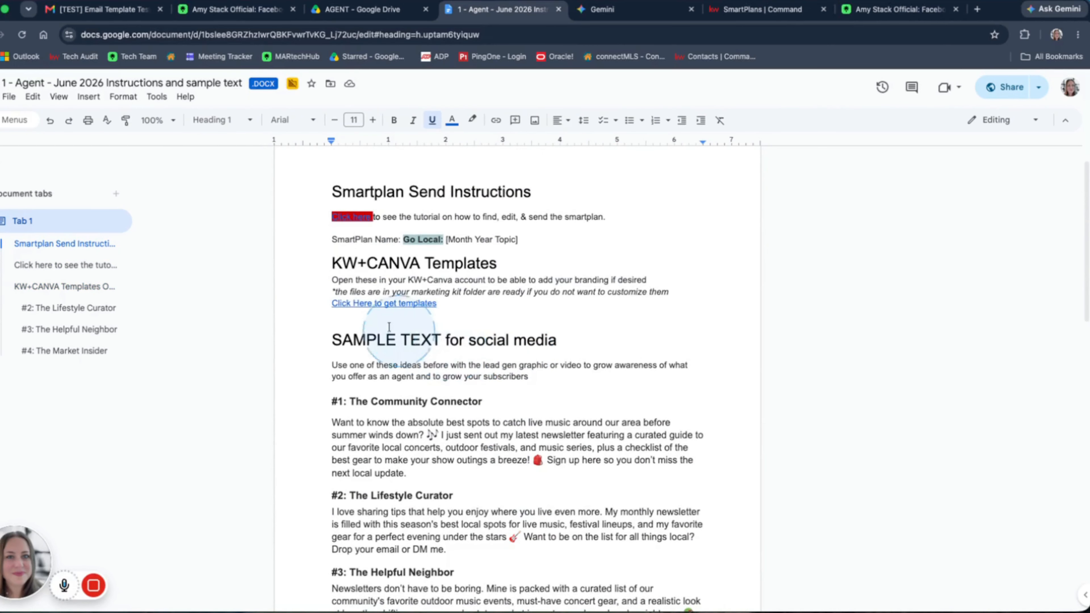
Preview the two August AGENT Marketing Kit images and the video in the Drive folder, and close the preview.
left_click(360, 16)
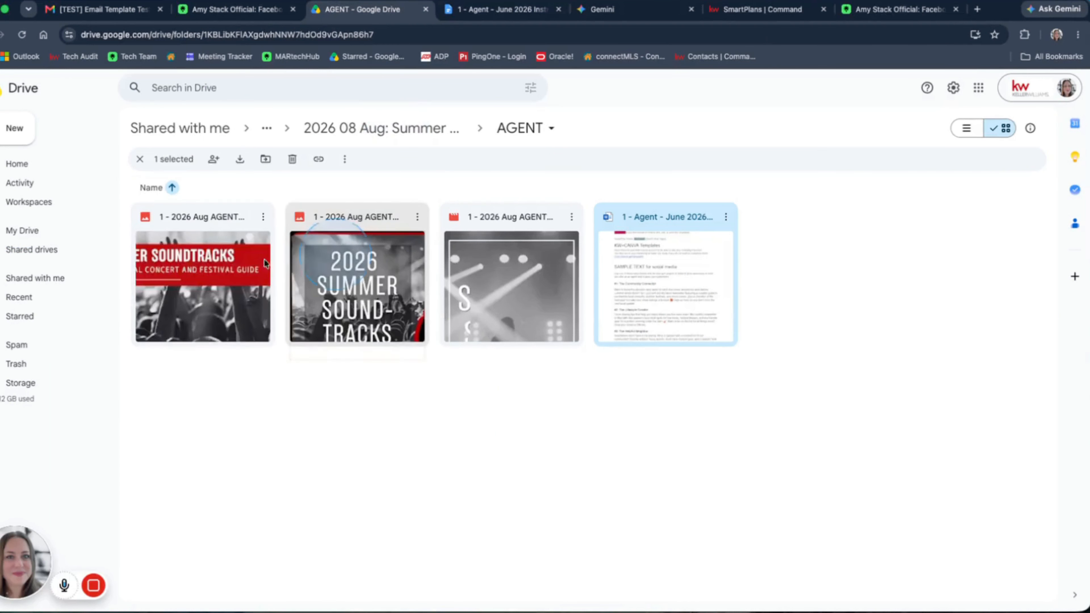
left_click(200, 272)
double_click(200, 272)
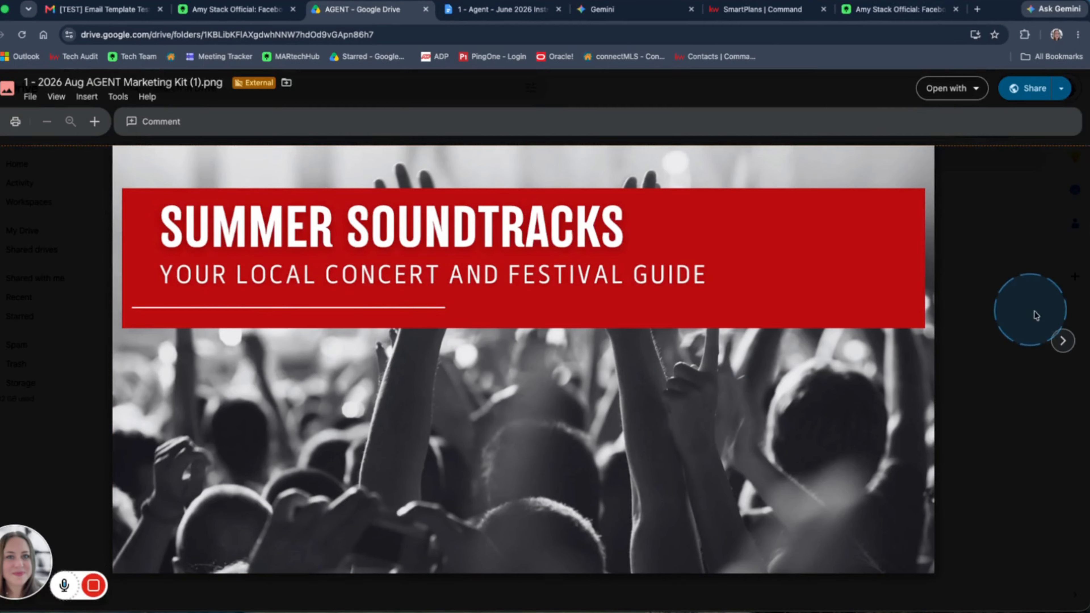
left_click(1063, 341)
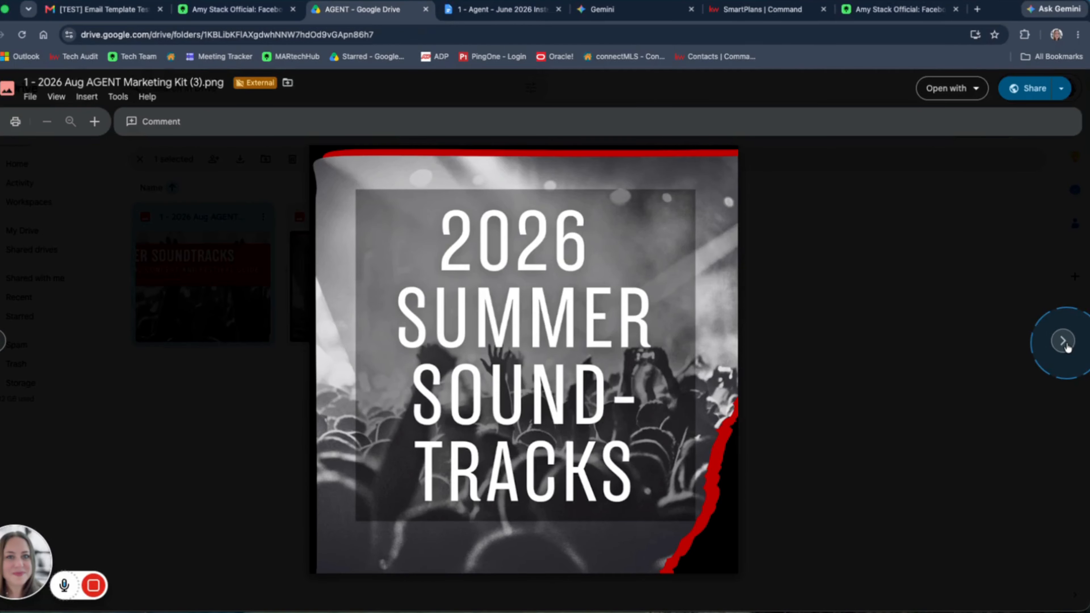
left_click(1063, 342)
left_click(524, 360)
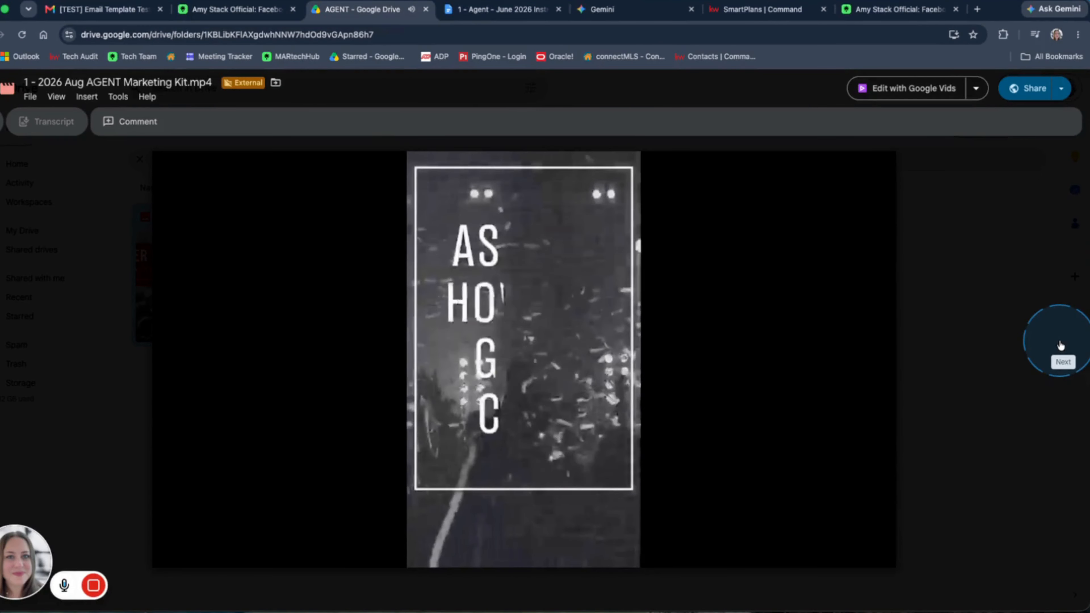
left_click(980, 356)
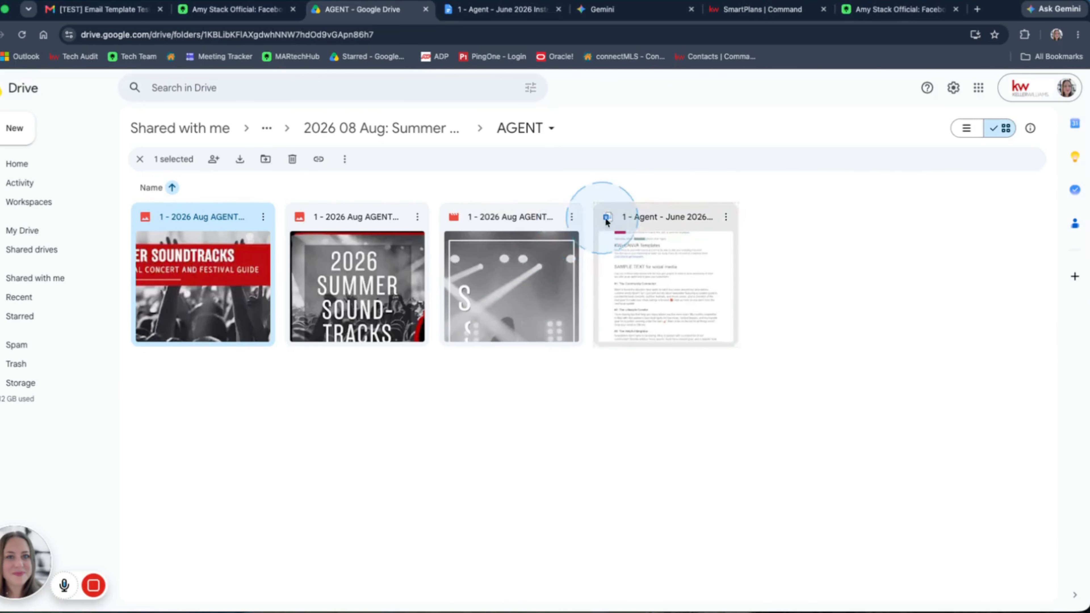
Follow the instructions document's Canva templates link and open the "1 - 2026 Aug AGENT Marketing Kit" design in the 2026 Aug folder.
left_click(527, 17)
left_click(389, 296)
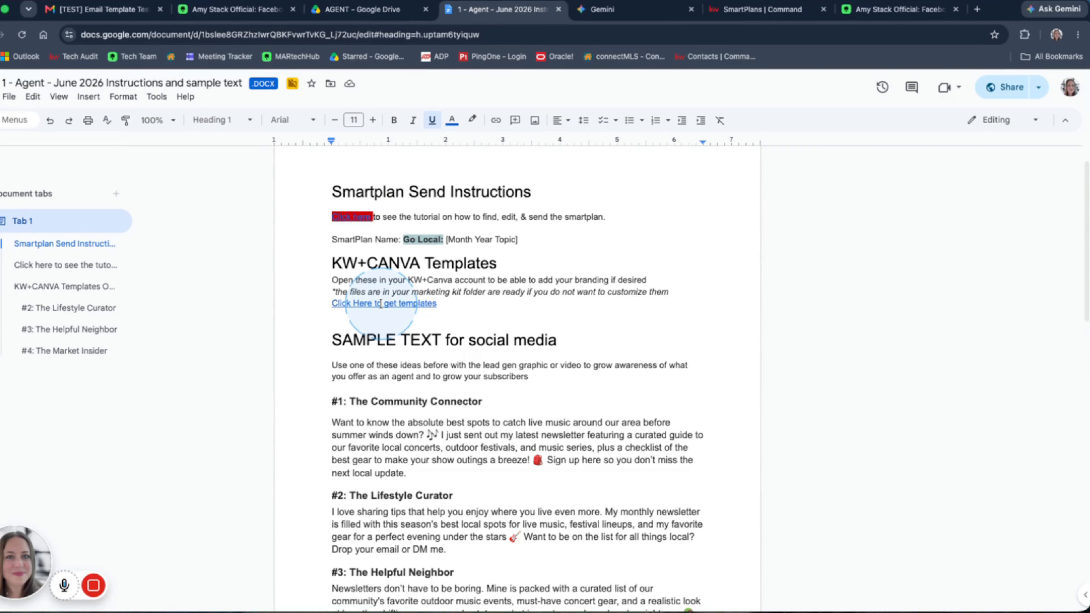
left_click(372, 304)
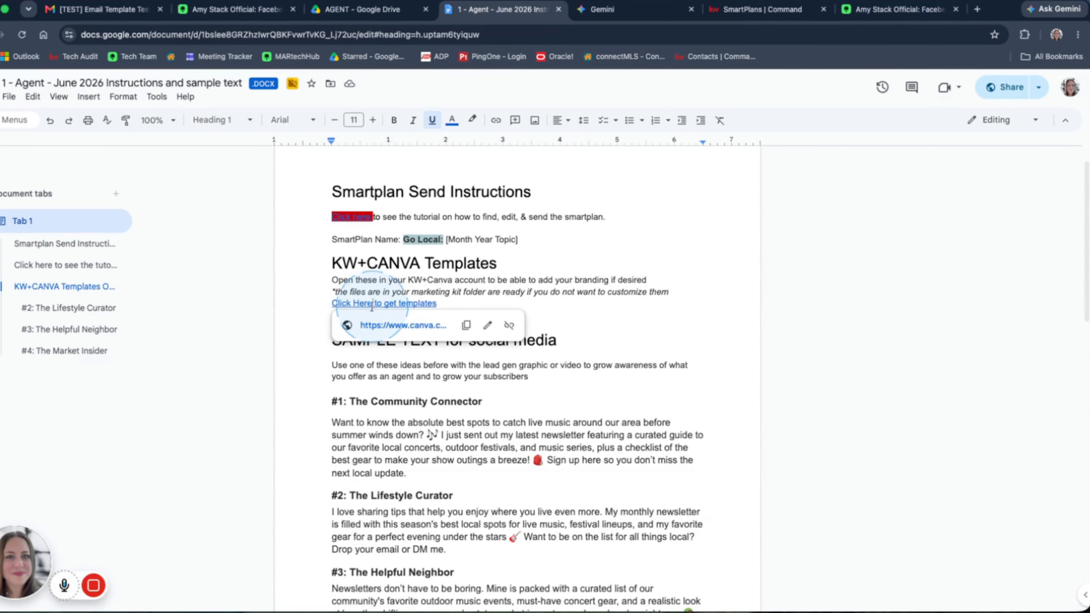
left_click(377, 325)
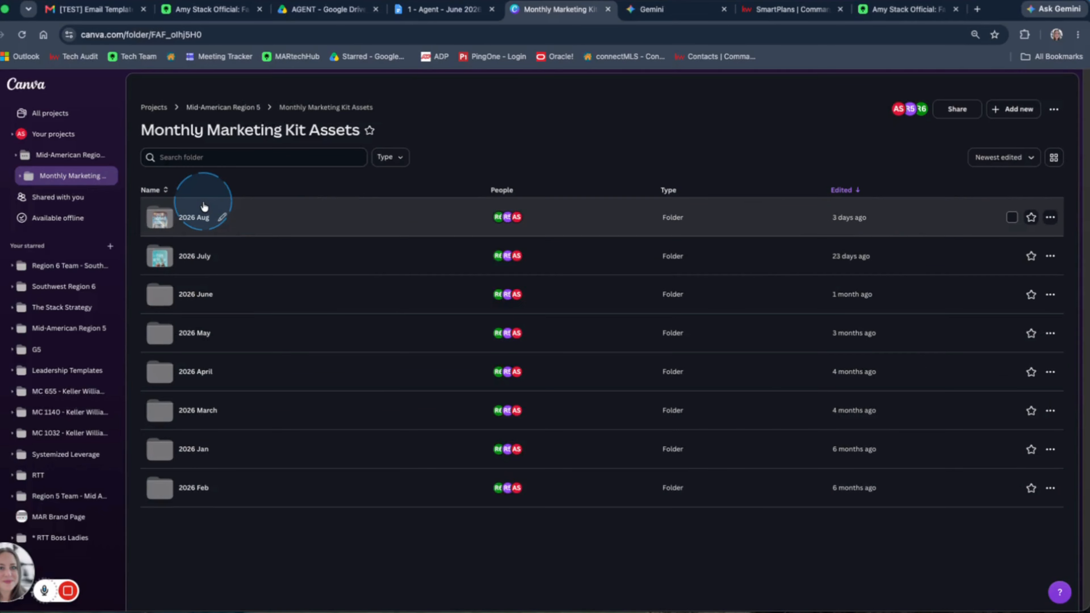
left_click(159, 217)
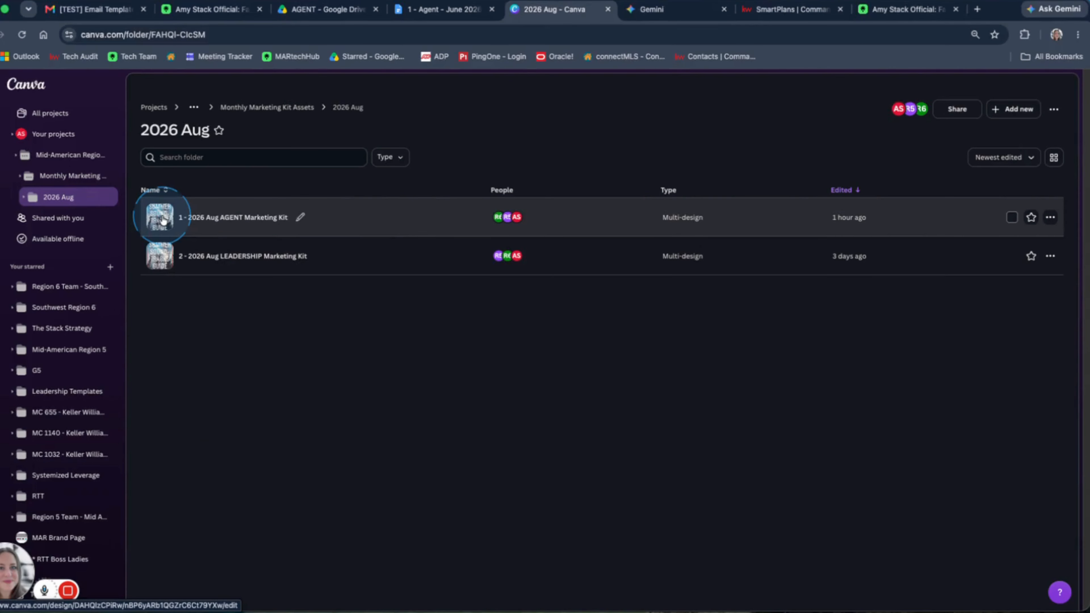
left_click(239, 219)
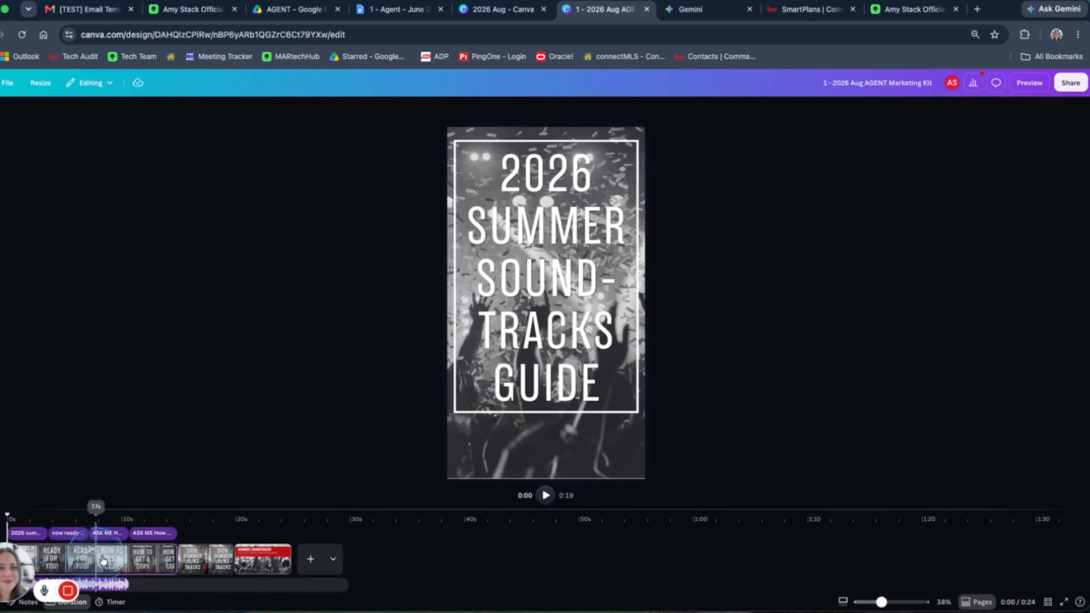
Extend the audio track to 14.8 s so it spans the vertical video, and look through the square, banner and video pages.
left_click_drag(124, 583, 177, 583)
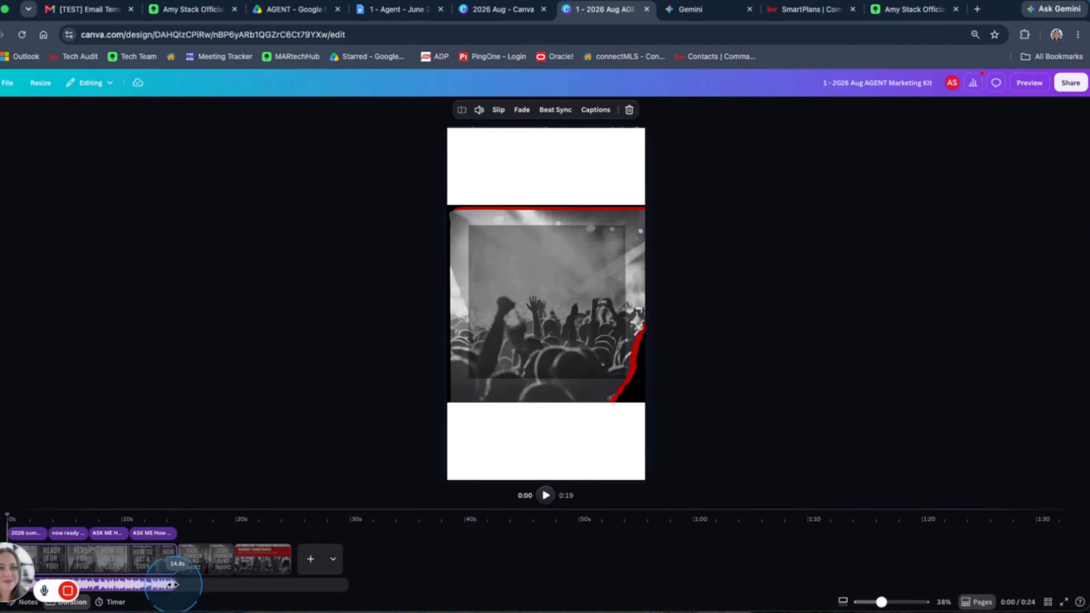
left_click(196, 561)
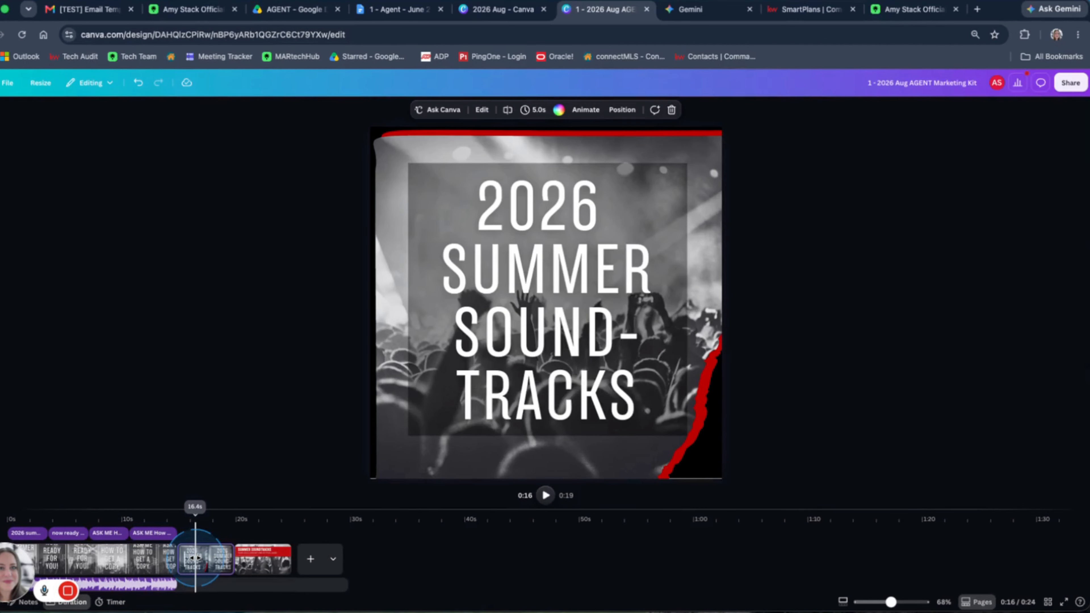
left_click(268, 566)
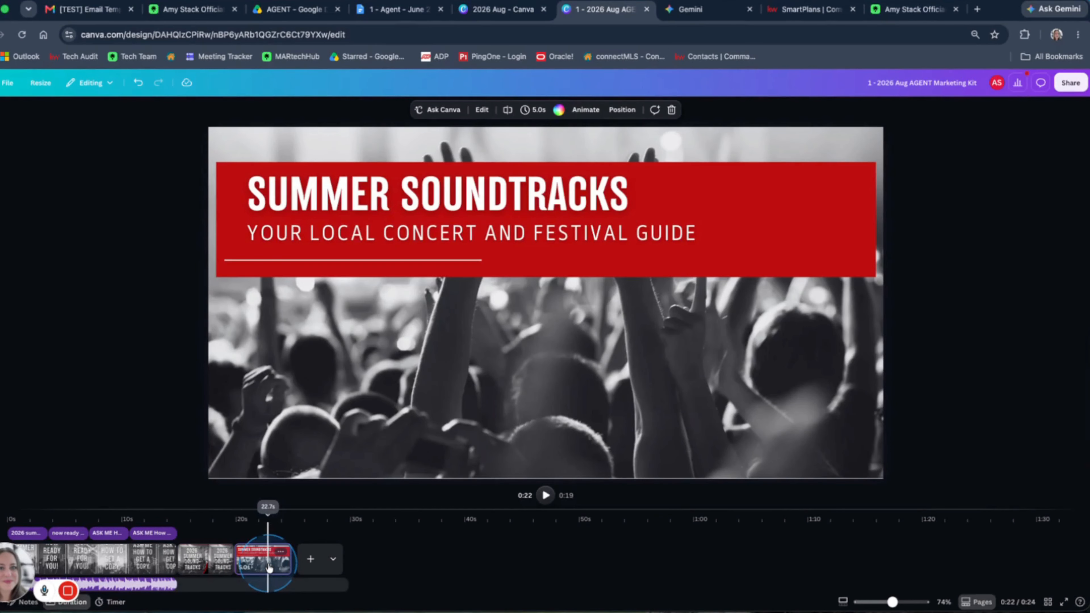
left_click(208, 558)
left_click(134, 558)
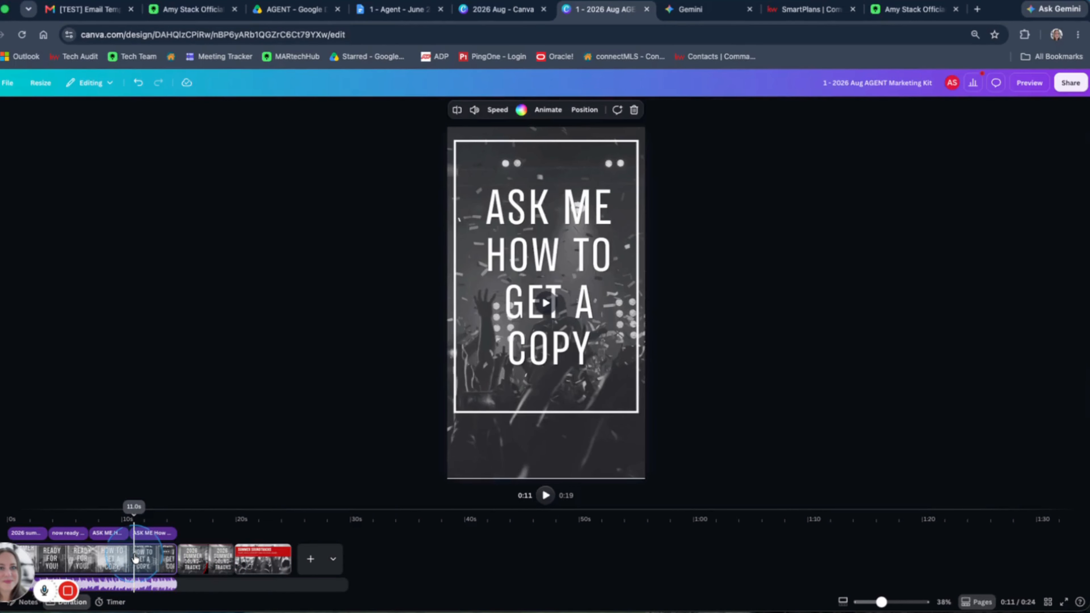
Open the design's download options and limit the MP4 Video download to page 1.
left_click(264, 493)
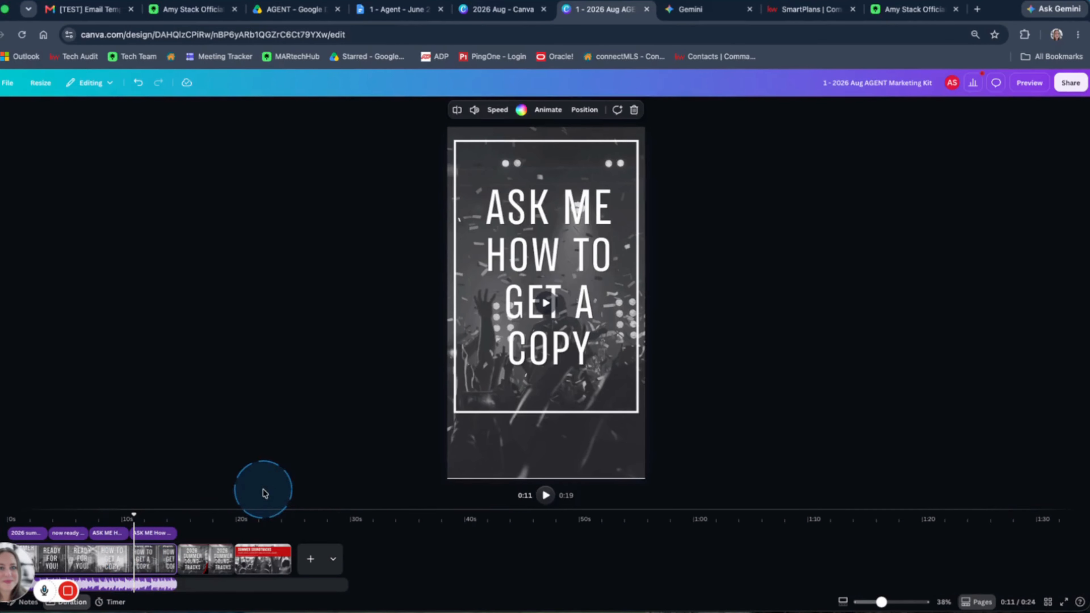
left_click(1070, 84)
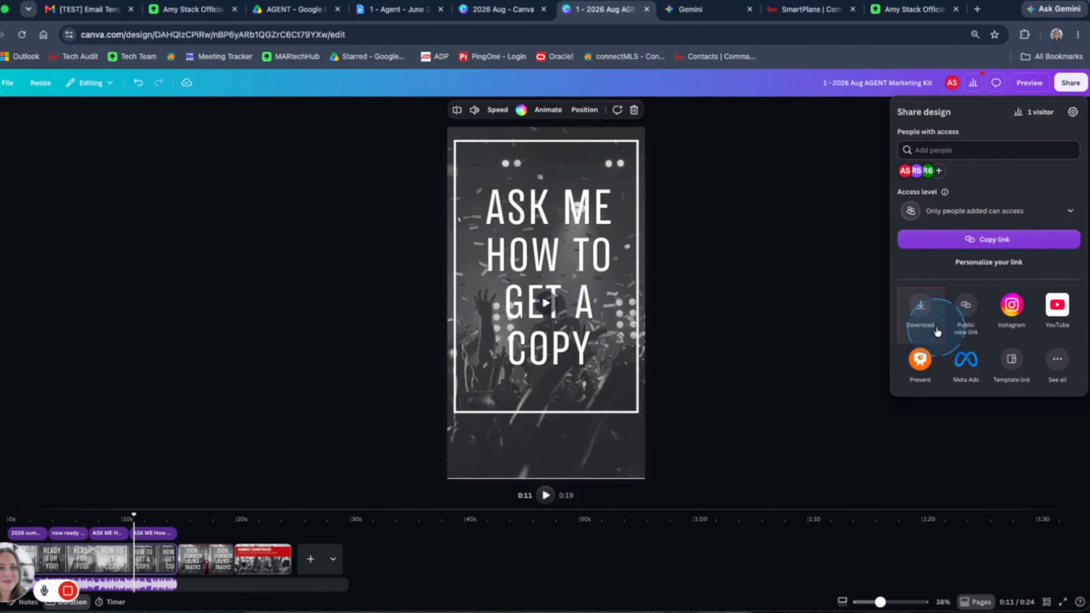
left_click(917, 305)
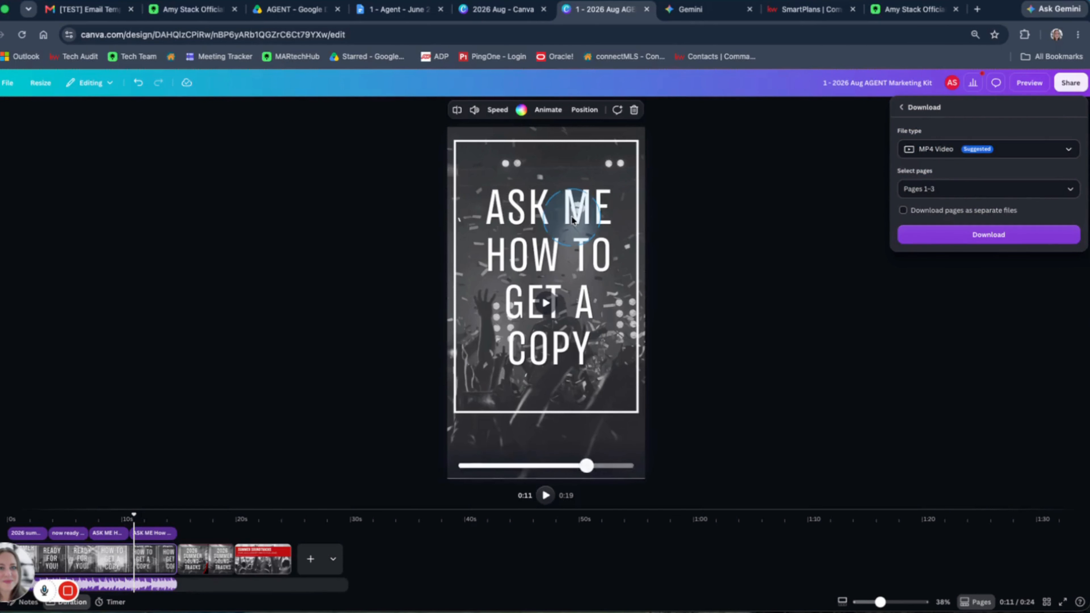
left_click(933, 190)
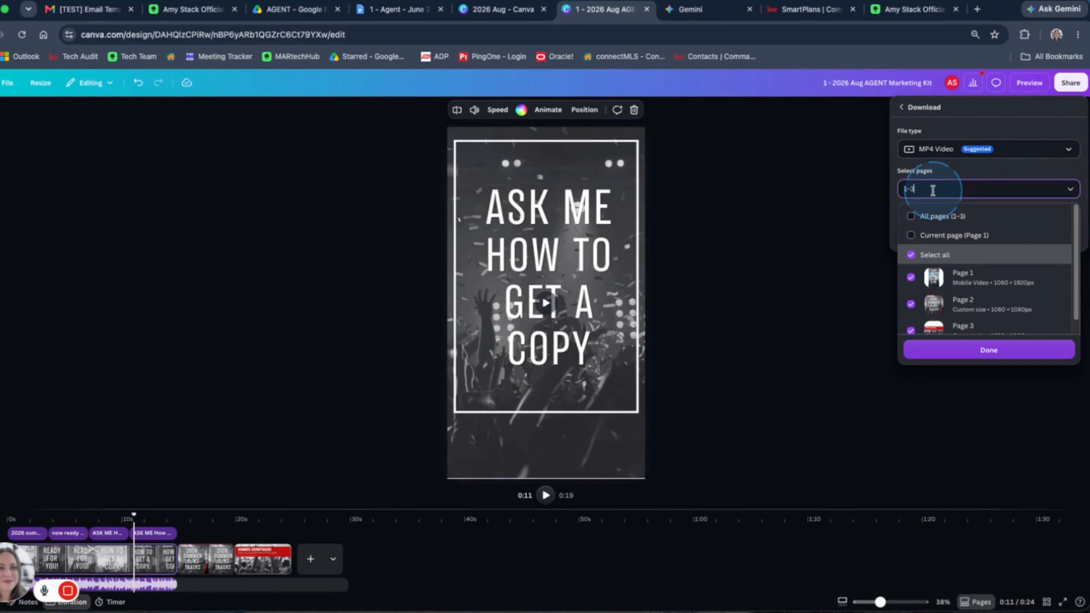
left_click(910, 255)
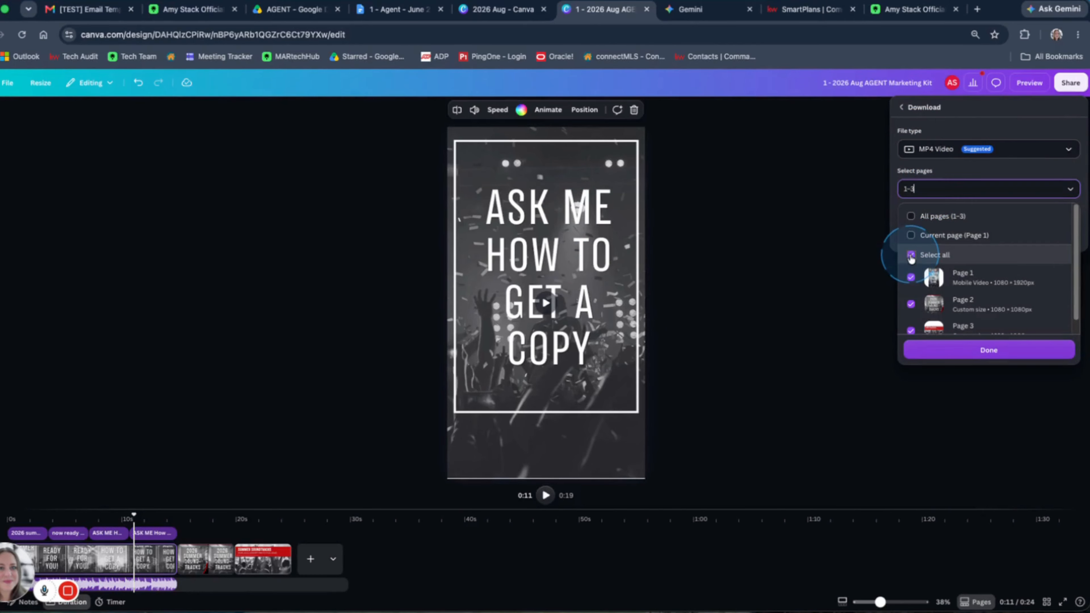
left_click(911, 279)
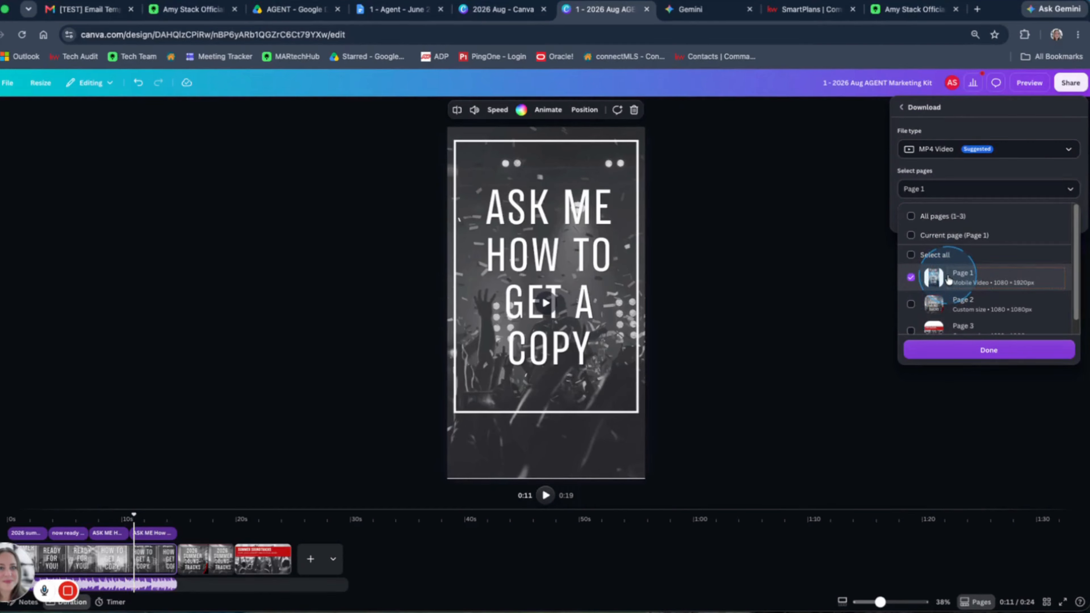
Change the download file type to PNG and select only page 2, the square graphic.
left_click(966, 150)
left_click(965, 151)
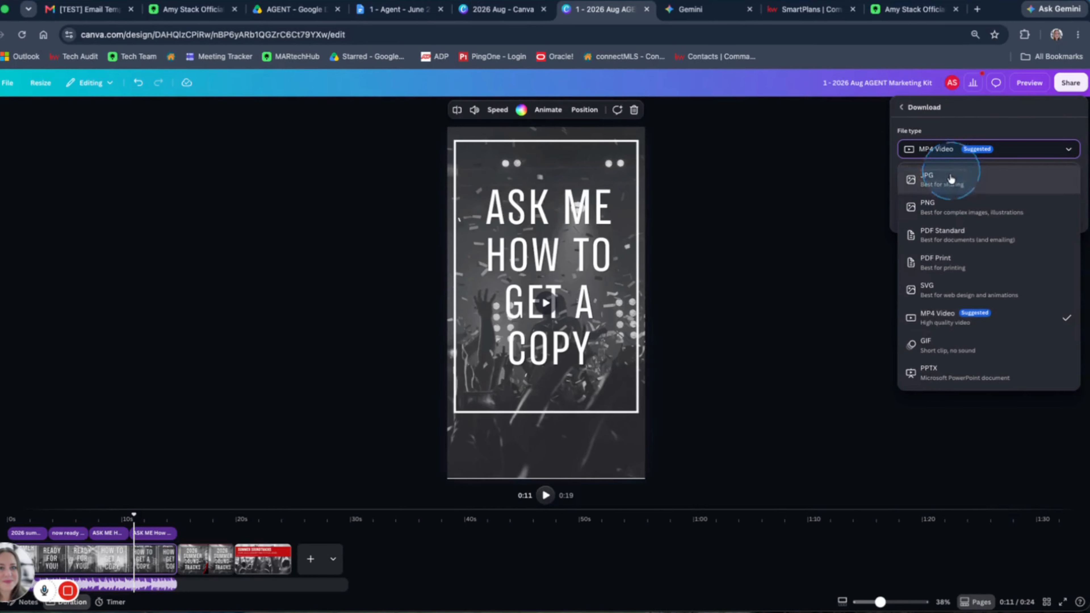
left_click(946, 205)
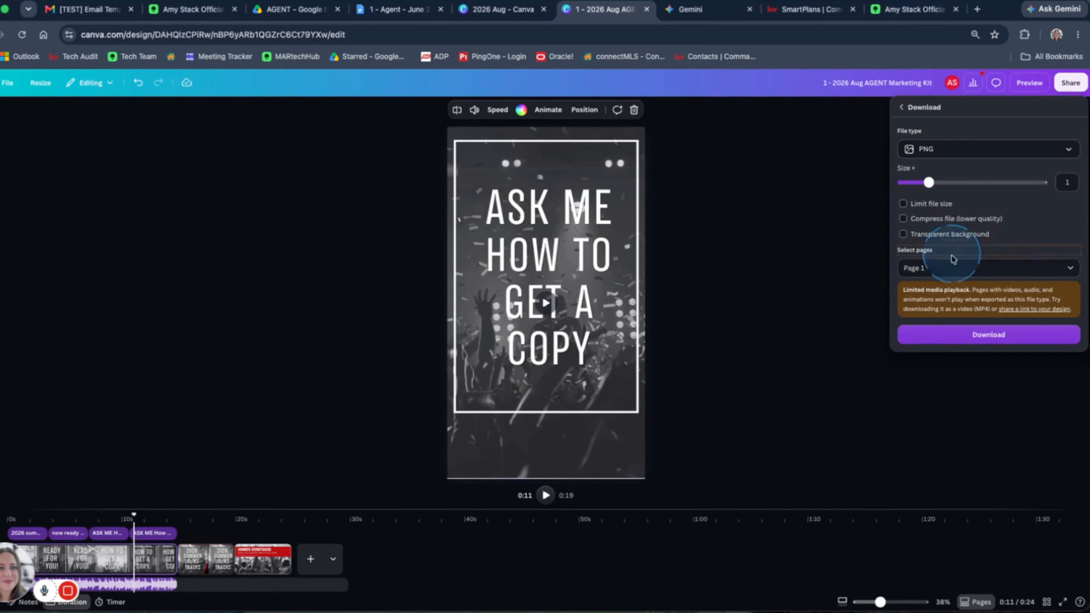
left_click(934, 268)
left_click(910, 382)
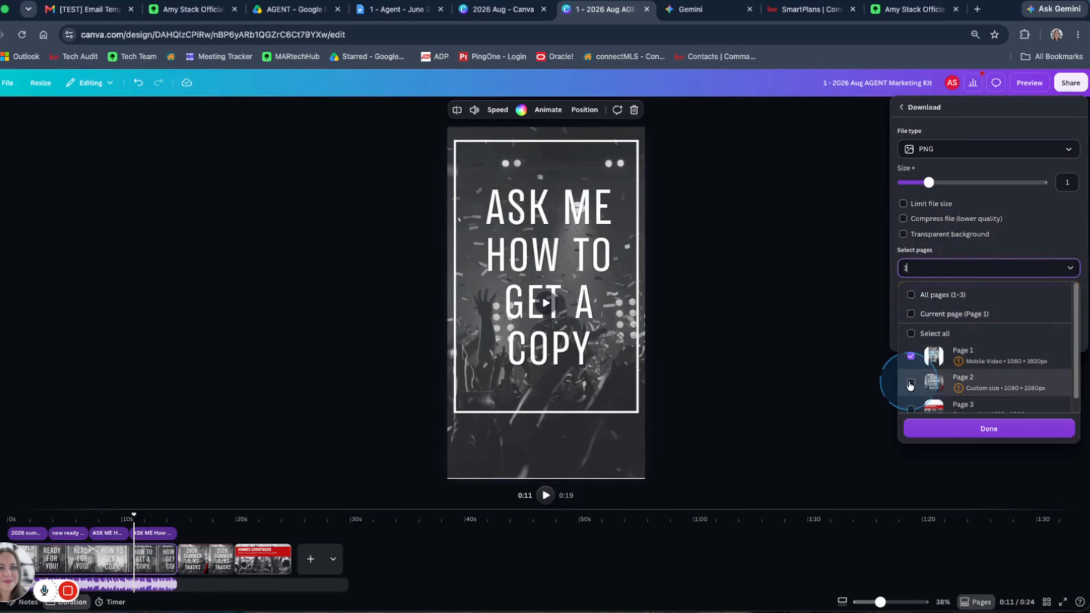
left_click(910, 356)
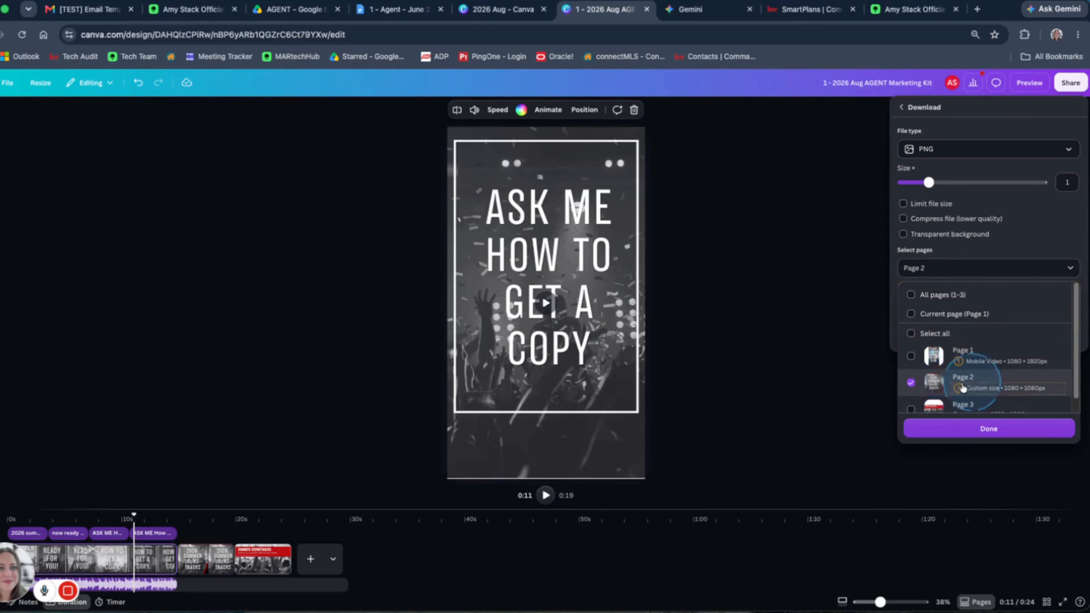
Change the PNG download's page selection to page 3 only, the banner, and confirm the selection.
scroll(964, 388, "down", 1)
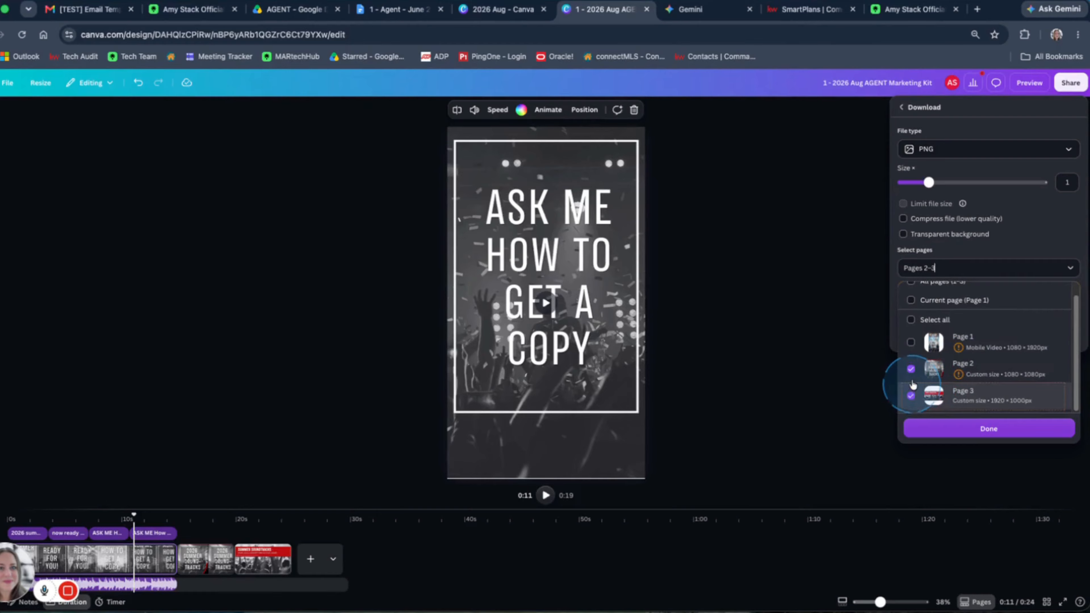
left_click(910, 369)
left_click(935, 399)
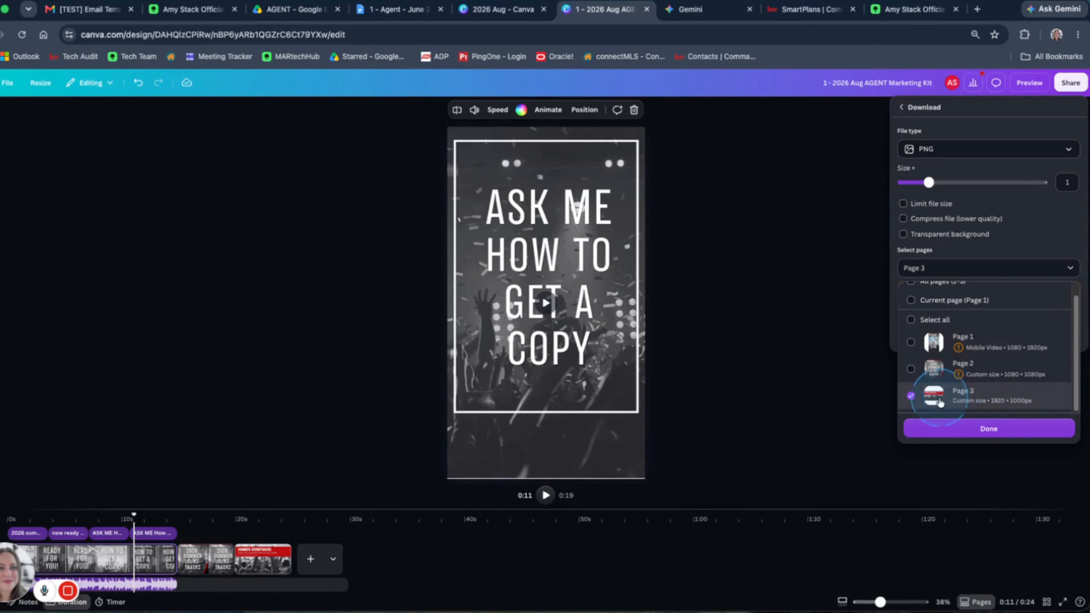
left_click(948, 429)
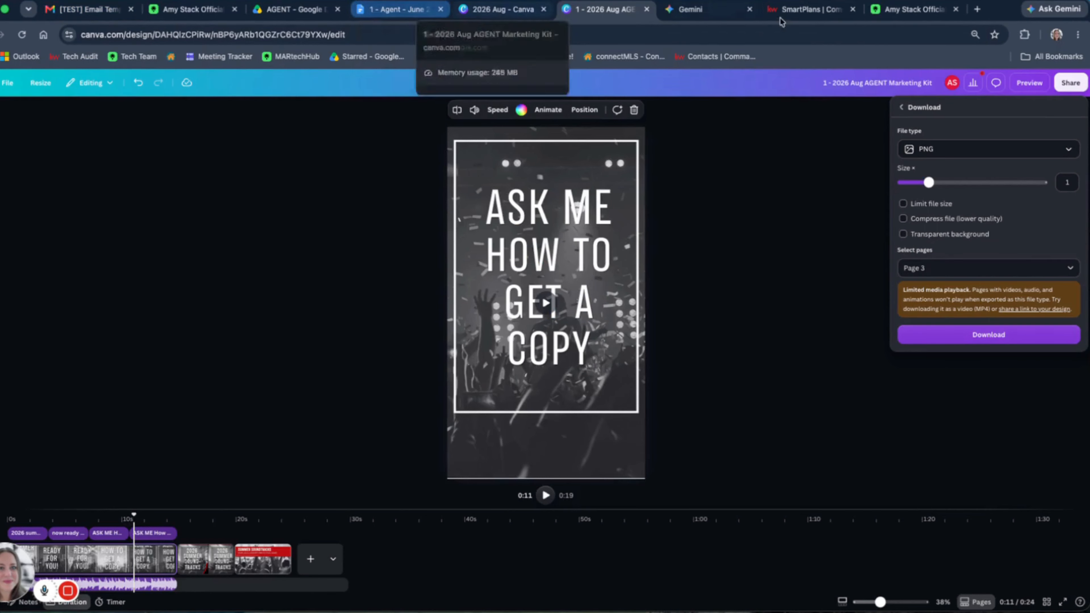
Switch to the SmartPlans email editor, save the design over the existing one, and close the editor.
left_click(799, 16)
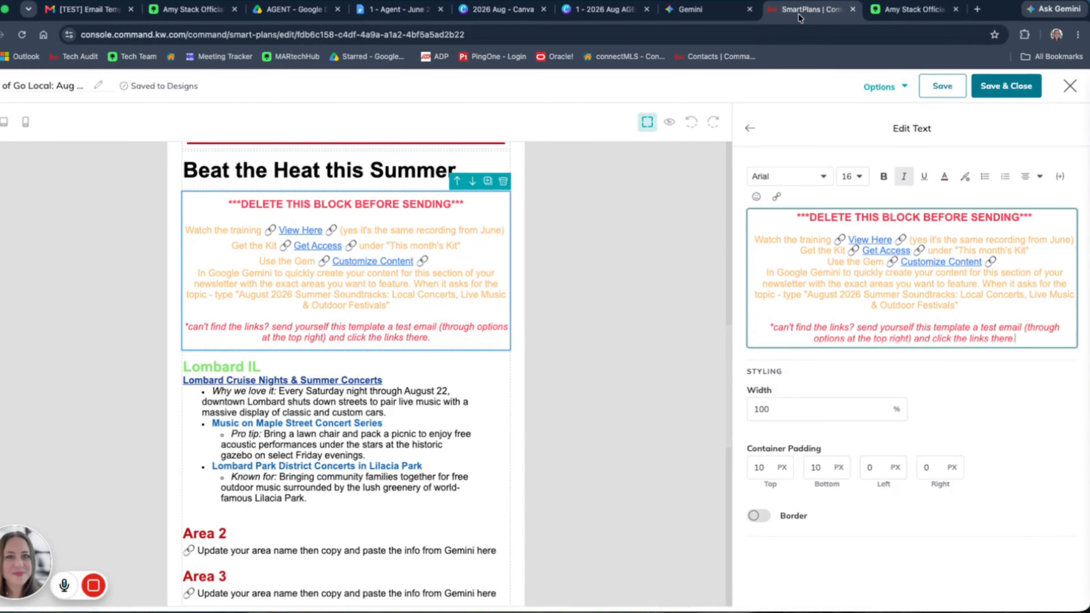
scroll(335, 368, "down", 5)
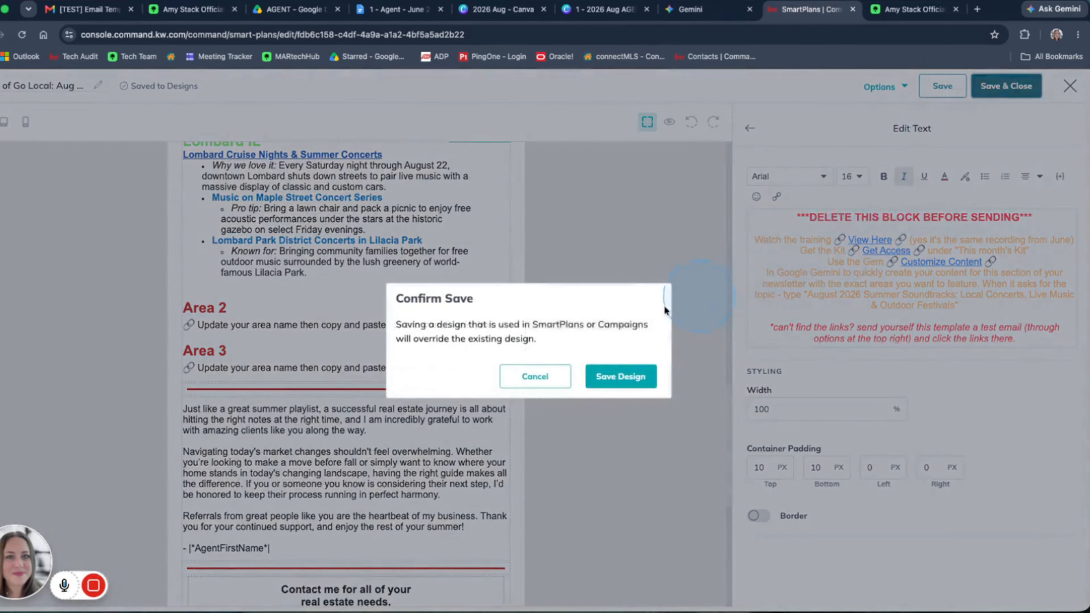
left_click(617, 379)
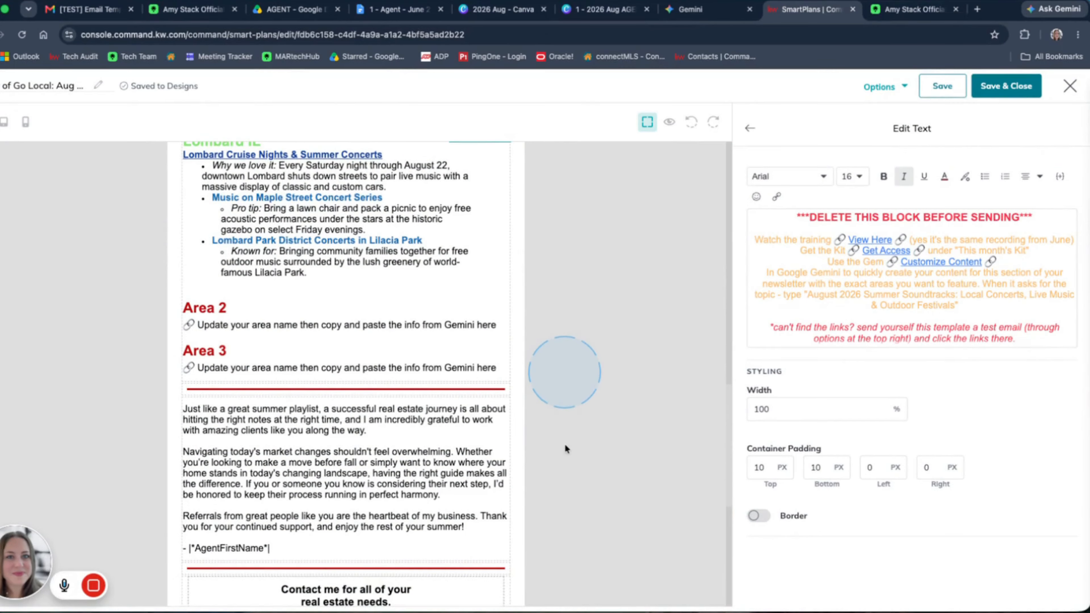
scroll(668, 376, "down", 5)
scroll(668, 376, "up", 7)
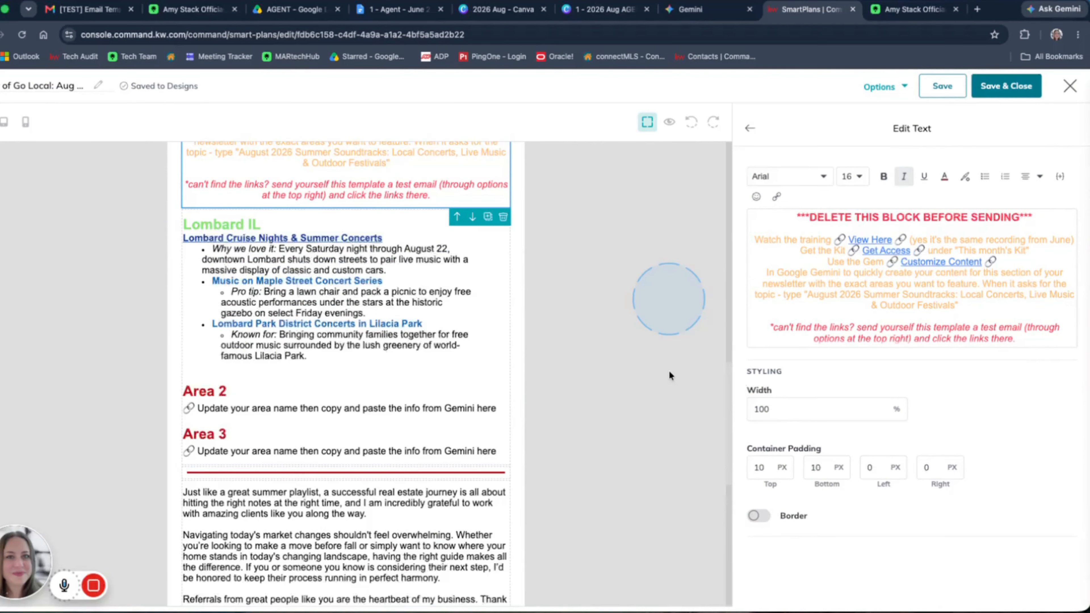
left_click(1069, 85)
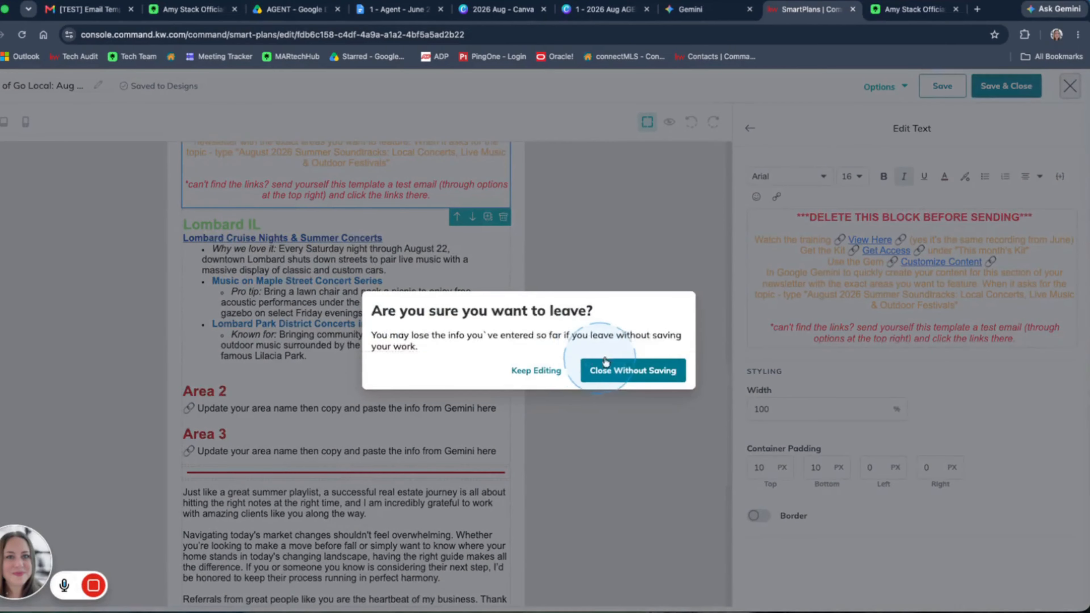
left_click(631, 370)
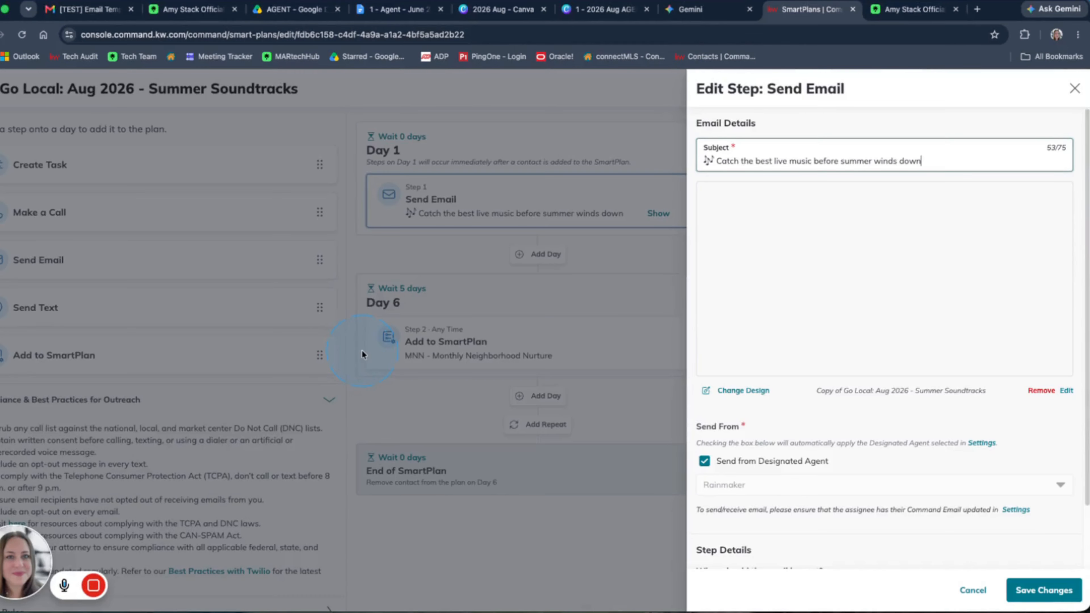
Save the Send Email step's changes, save the Go Local: Aug 2026 - Summer Soundtracks plan, and close it.
left_click(1023, 589)
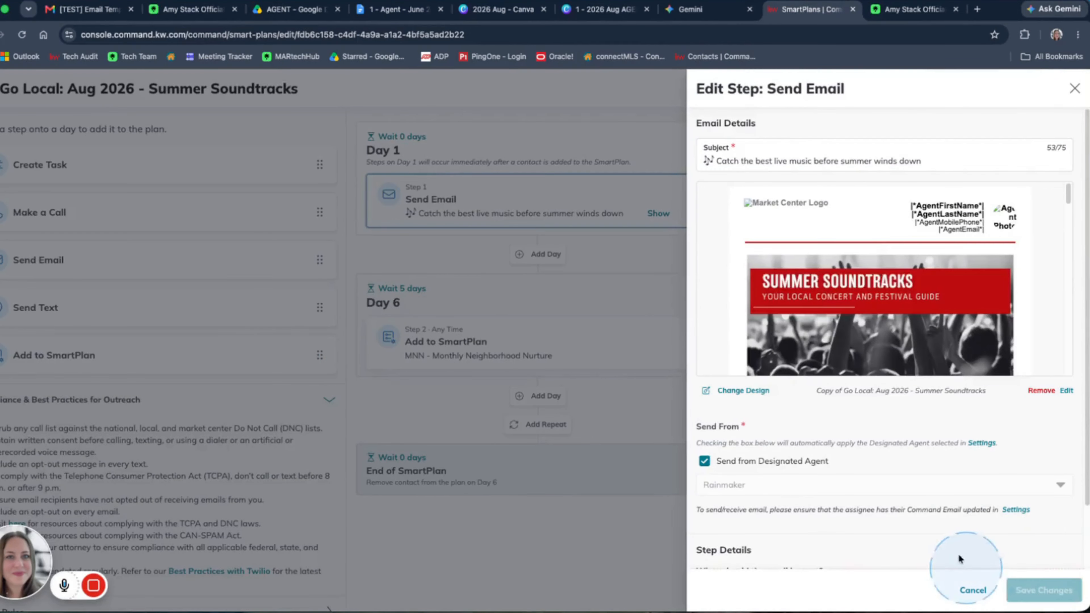
left_click(1024, 88)
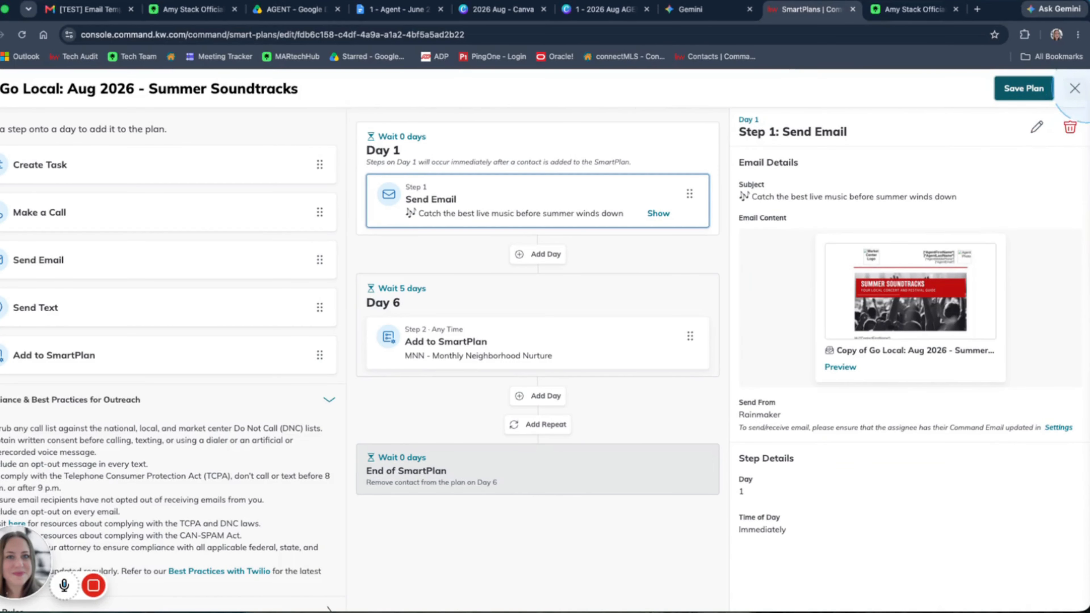
left_click(1075, 89)
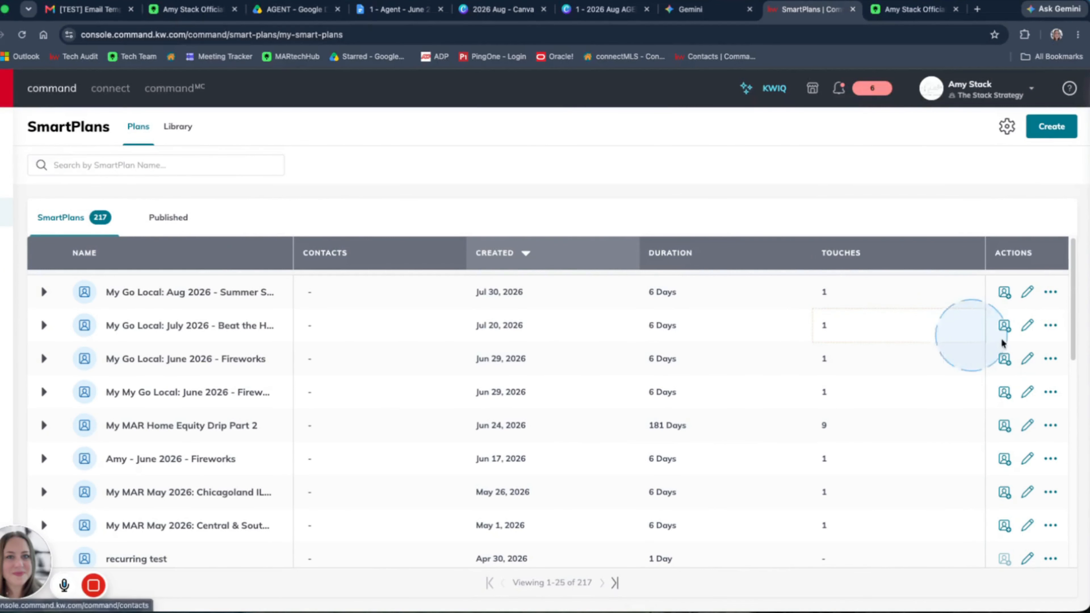
Look through the contacts available to add to the My Go Local: Aug 2026 SmartPlan, and close the dialog without adding any.
left_click(1005, 293)
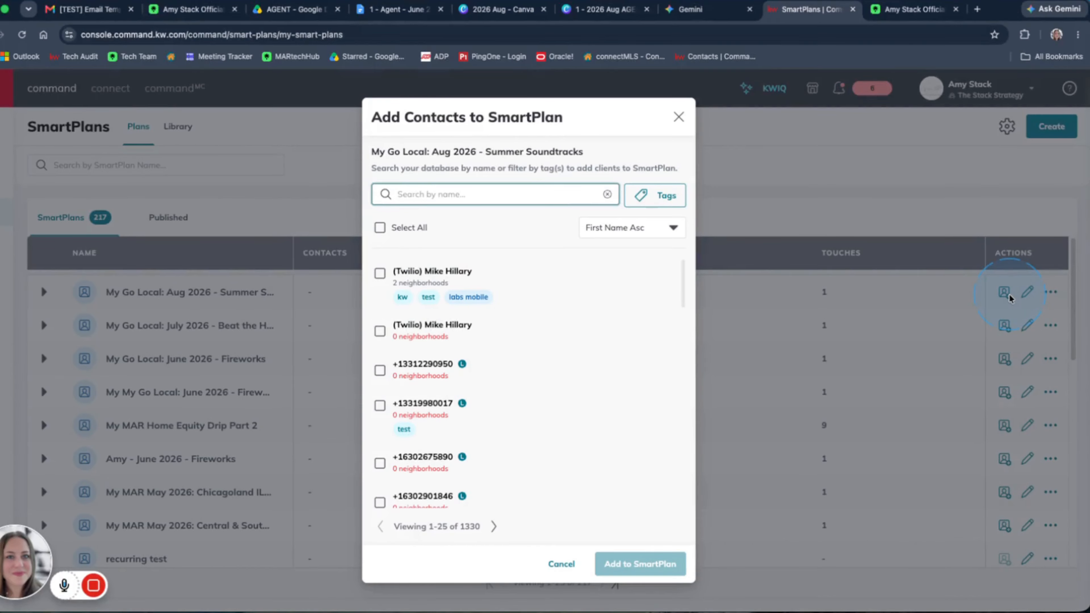
scroll(488, 438, "down", 4)
scroll(488, 440, "down", 5)
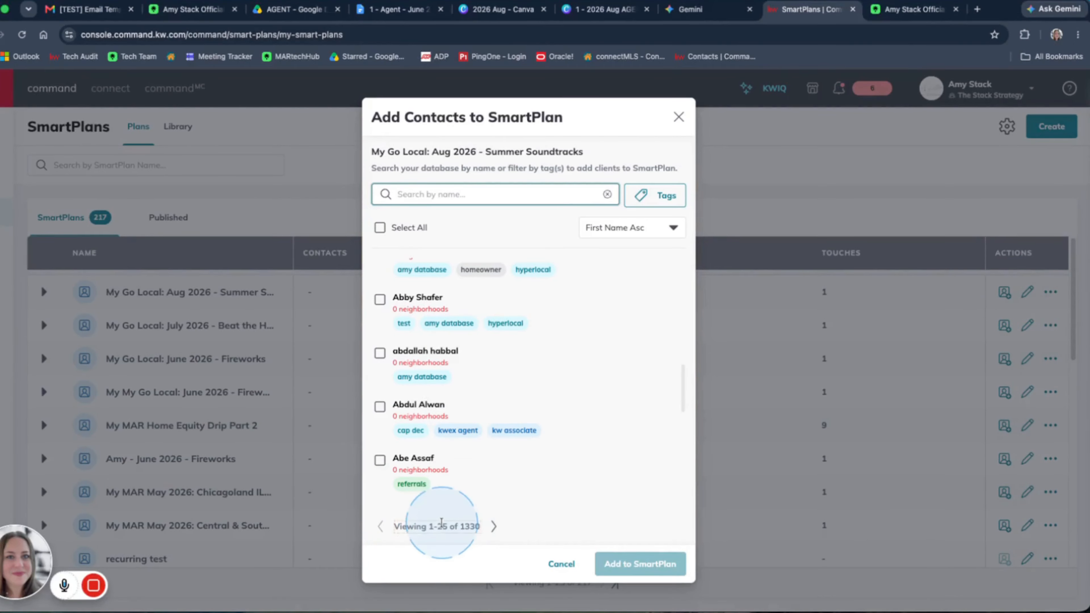
left_click(678, 117)
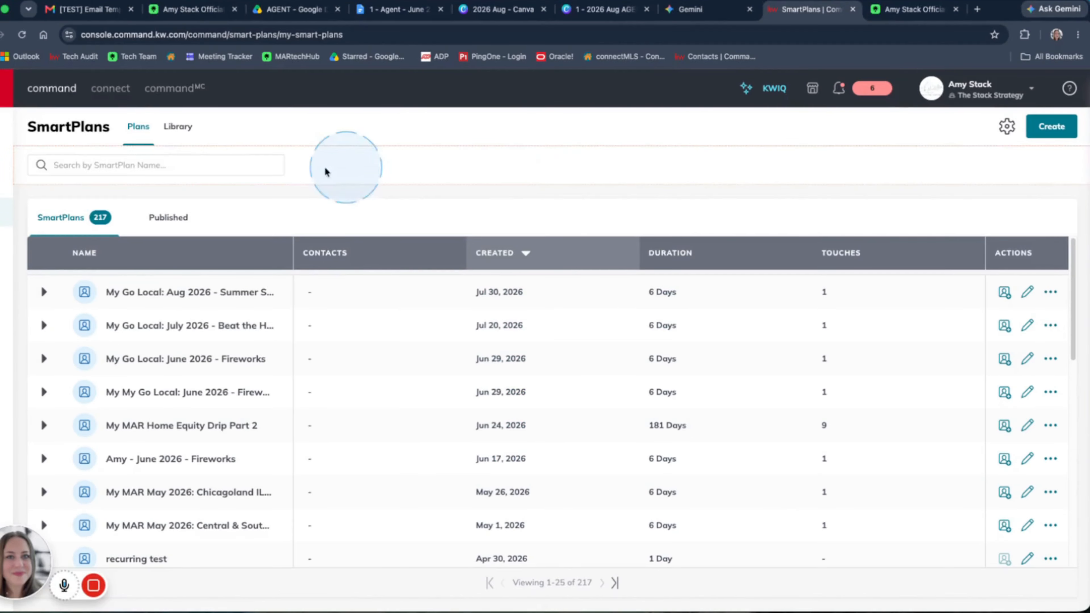
Open the Contacts list's filters and examine the available categories, including the Tags and Primary Email filters.
left_click(8, 165)
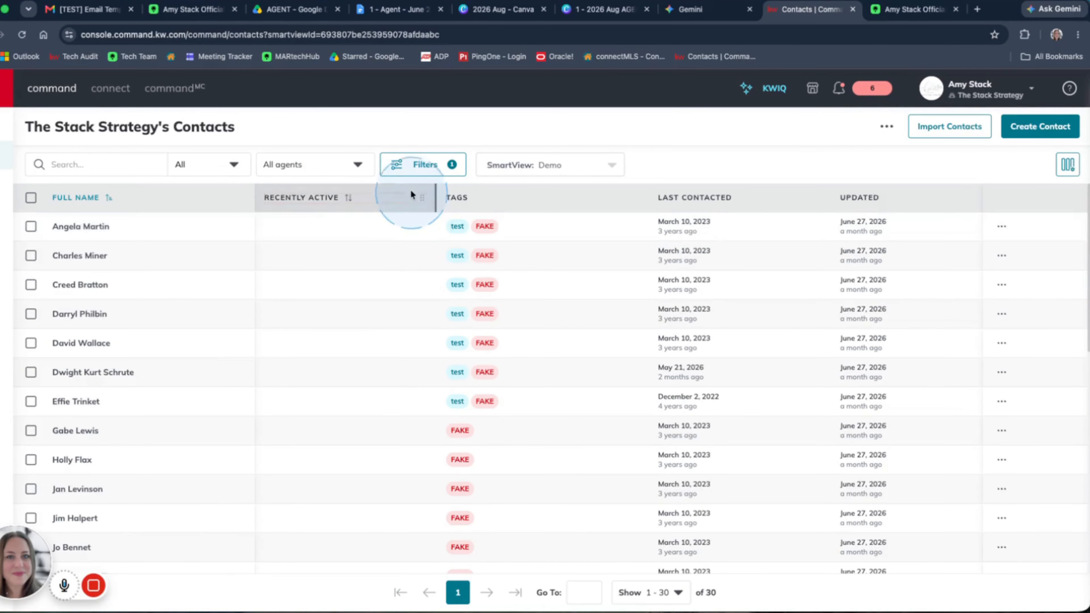
left_click(426, 164)
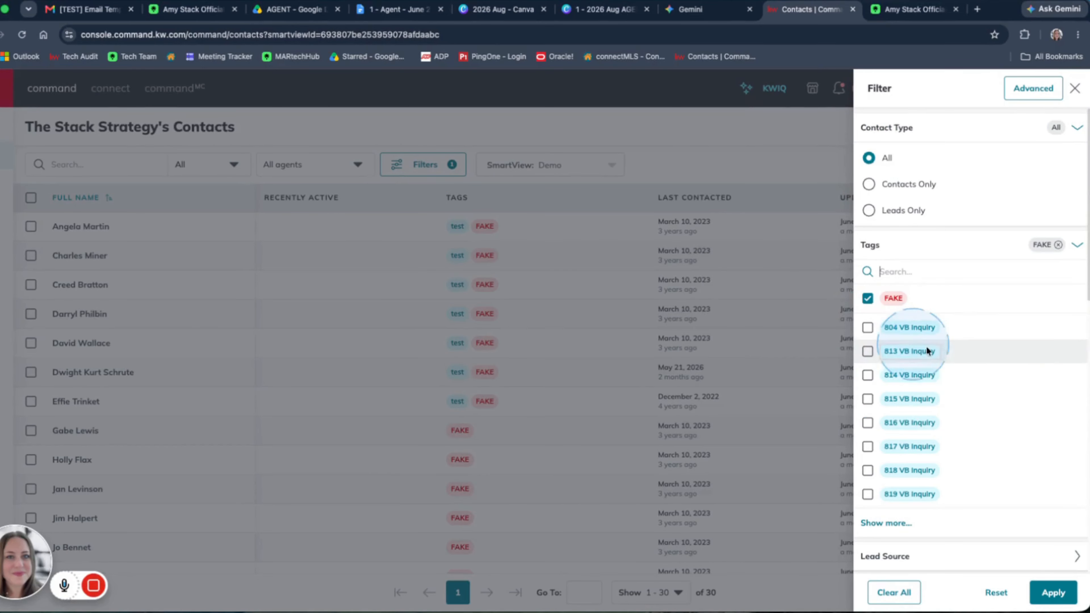
left_click(1082, 249)
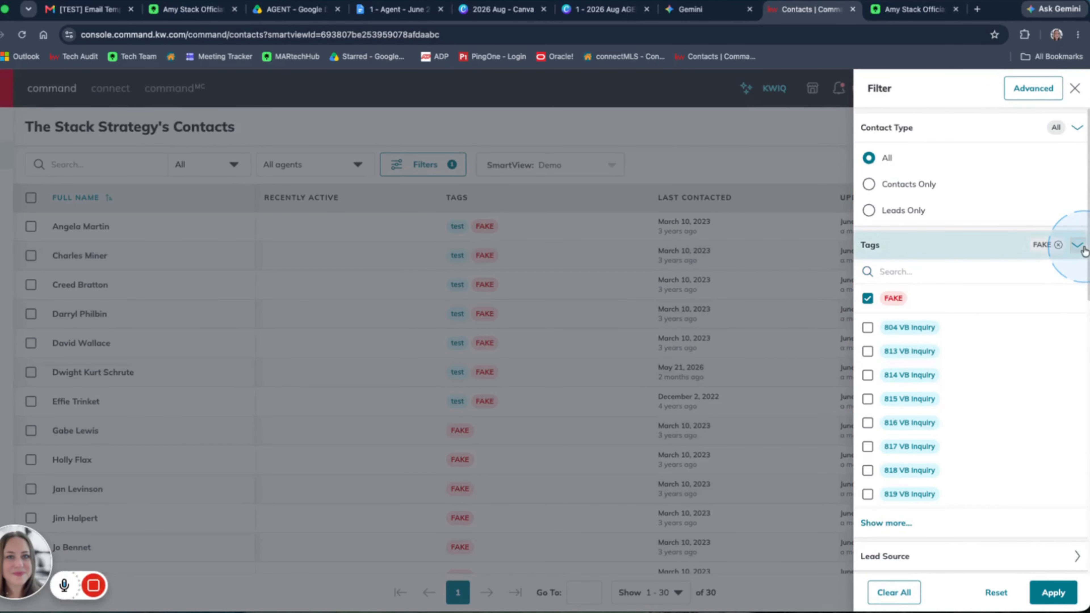
left_click(1078, 313)
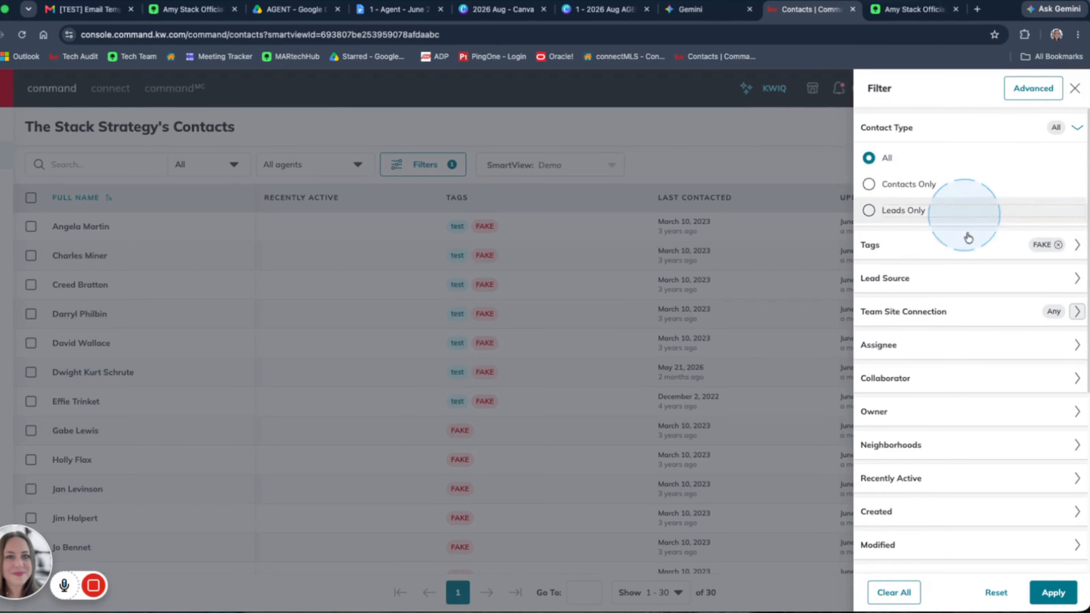
scroll(975, 446, "down", 5)
scroll(979, 416, "up", 7)
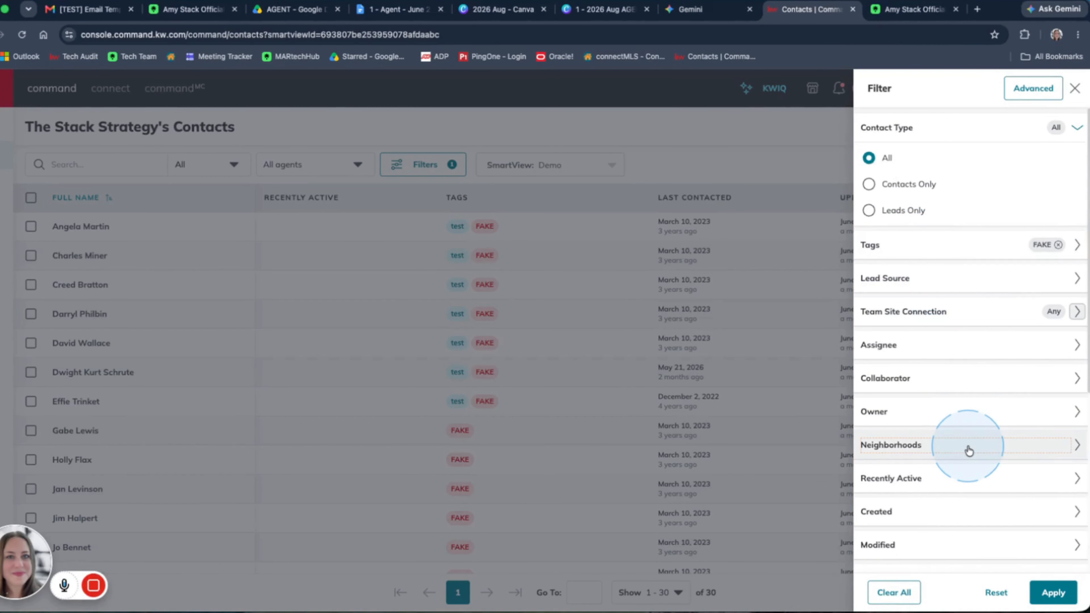
scroll(965, 450, "down", 4)
scroll(968, 450, "down", 3)
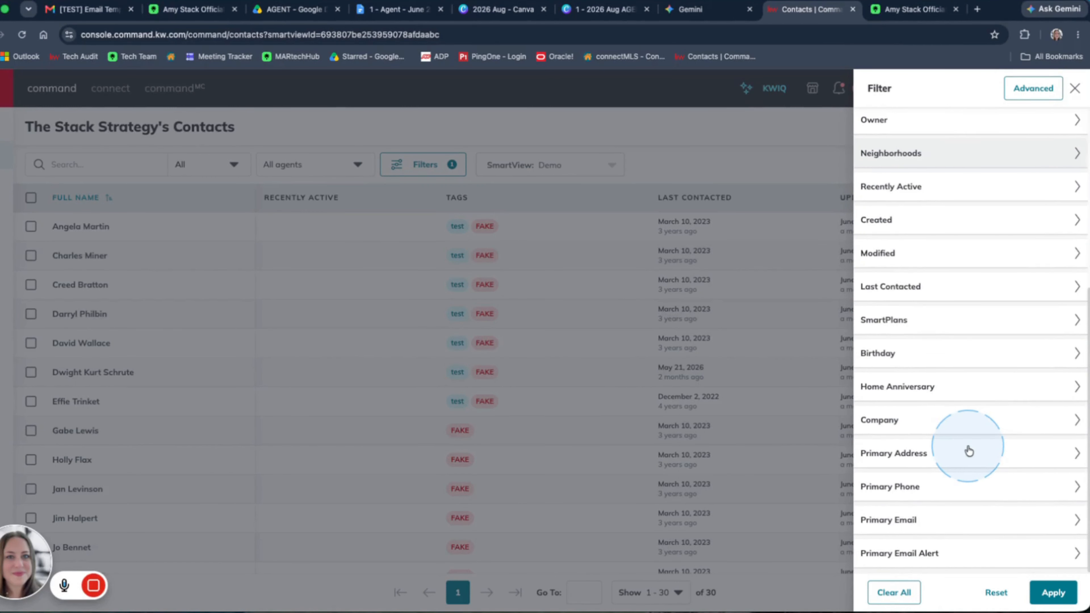
left_click(931, 521)
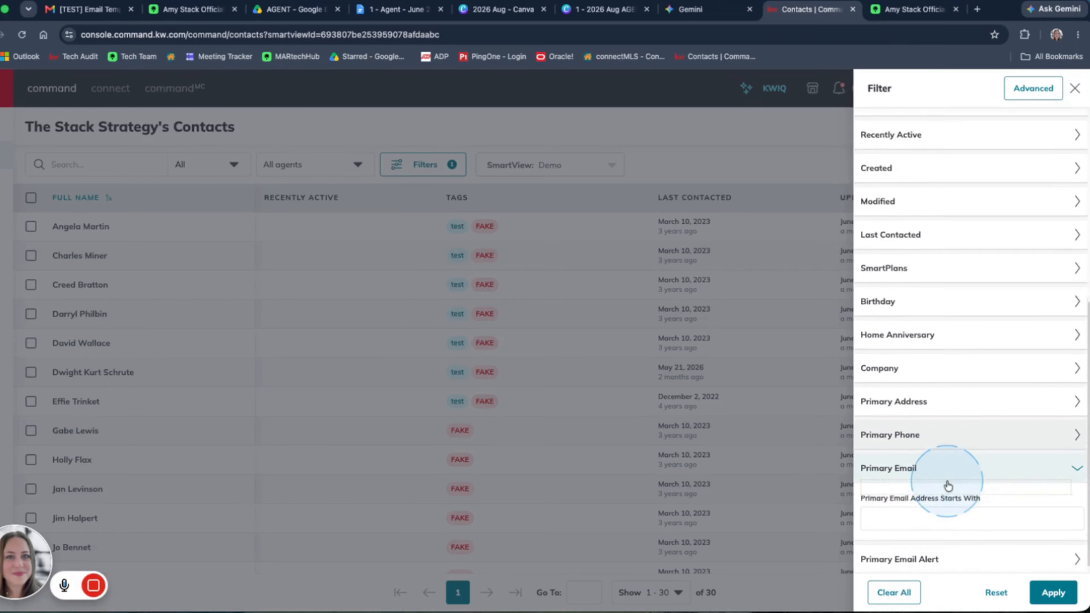
left_click(1038, 469)
Switch the contact filters to advanced mode and replace the Tags condition with Primary Email is not empty.
left_click(1068, 82)
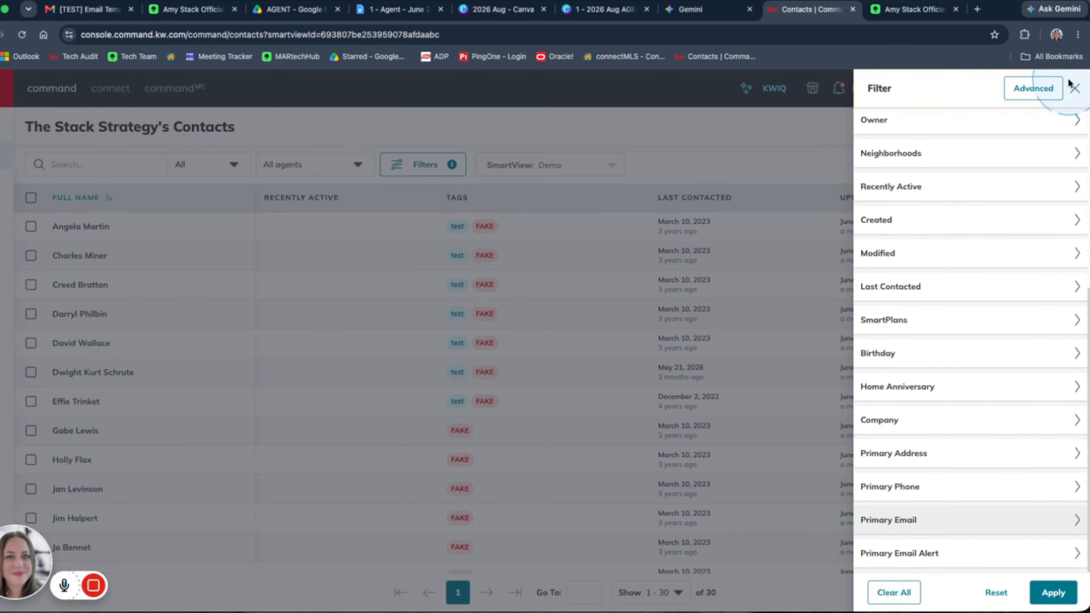
left_click(1033, 88)
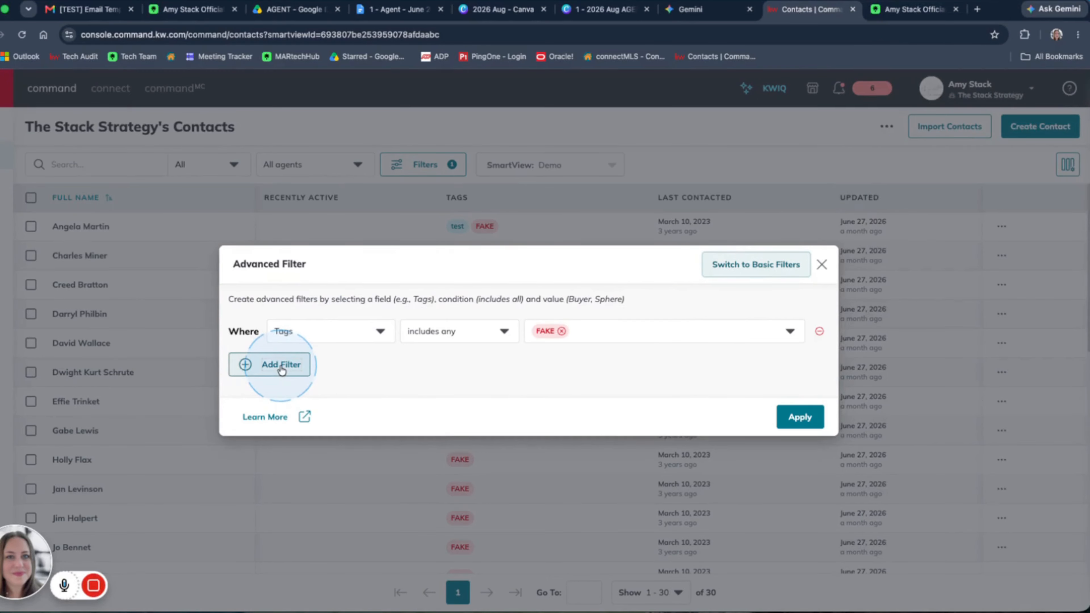
left_click(339, 336)
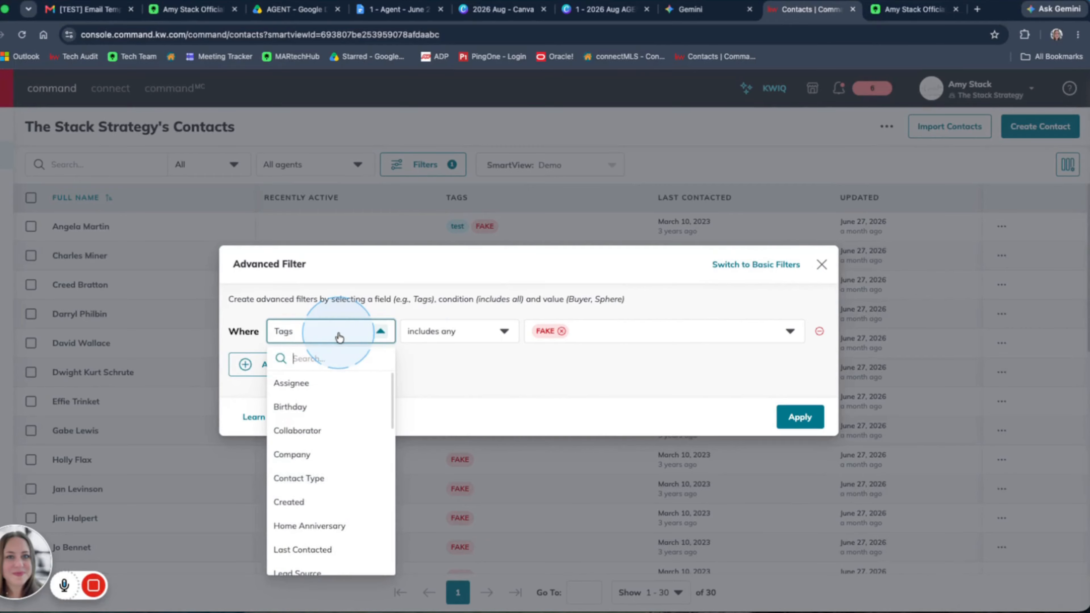
type("em")
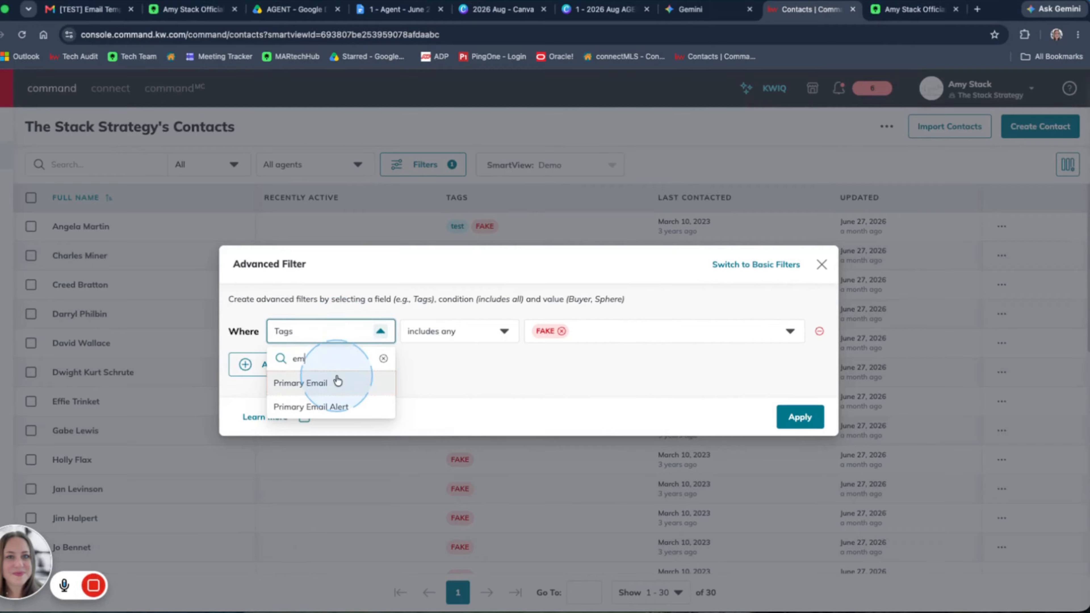
left_click(334, 382)
left_click(466, 335)
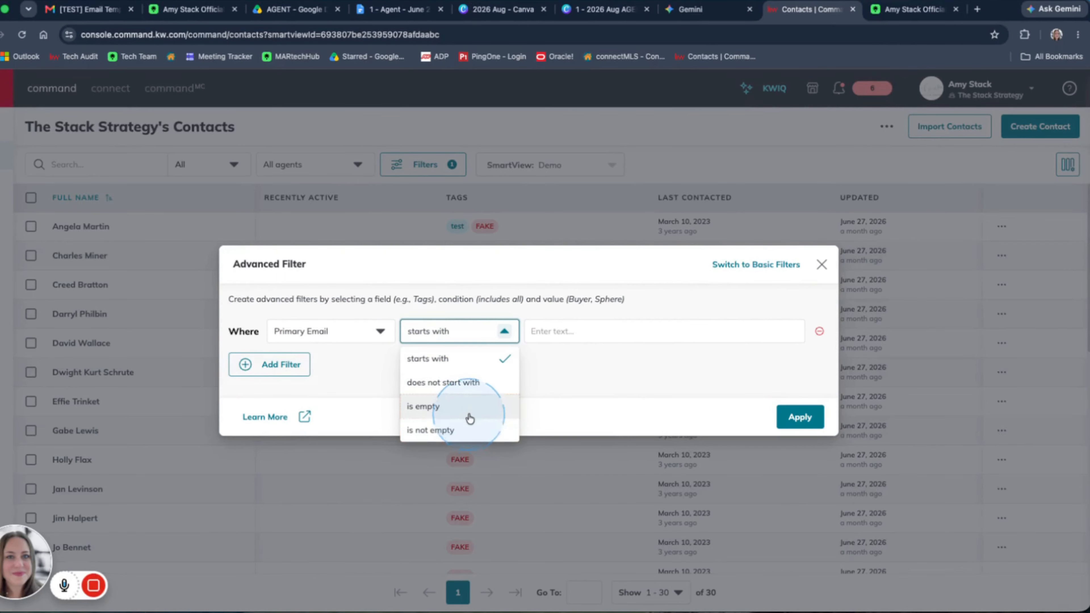
left_click(450, 428)
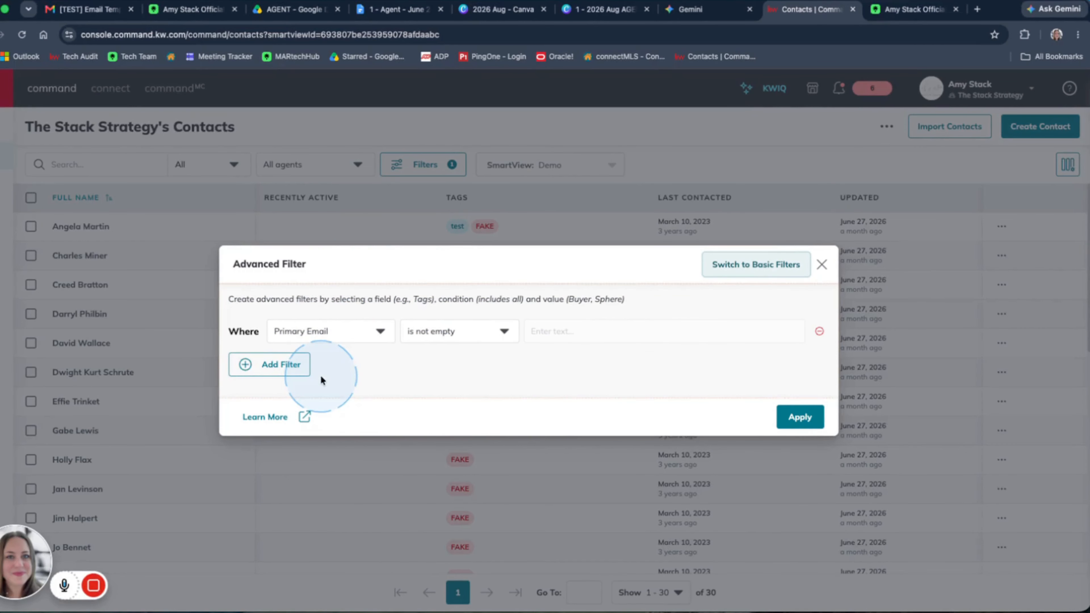
Add a second condition, Tags includes any FAKE, and apply the advanced filter to the contacts.
left_click(281, 364)
left_click(290, 354)
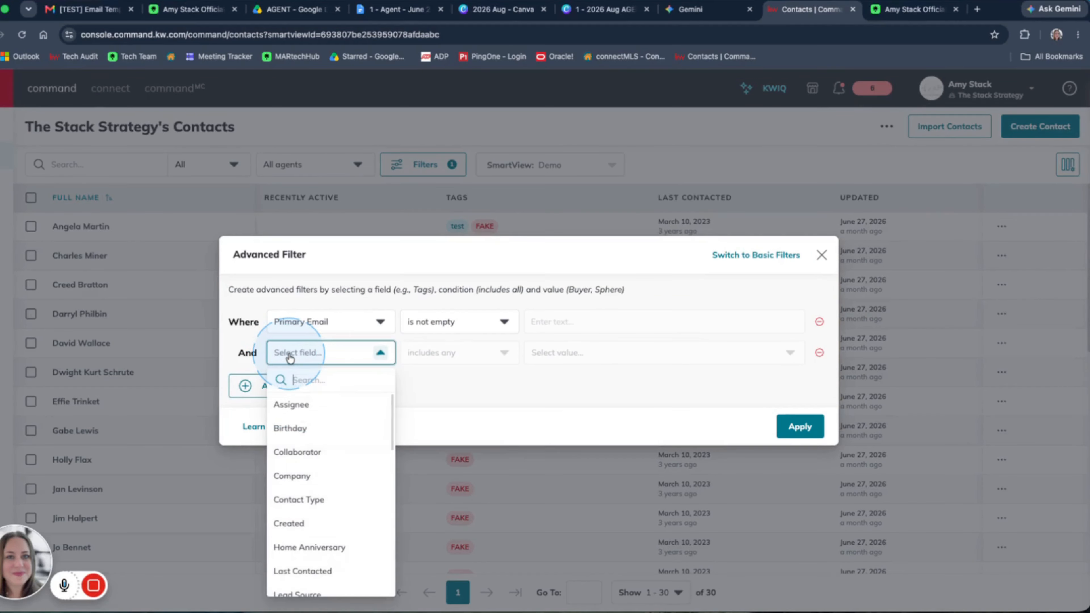
type("tag")
left_click(299, 406)
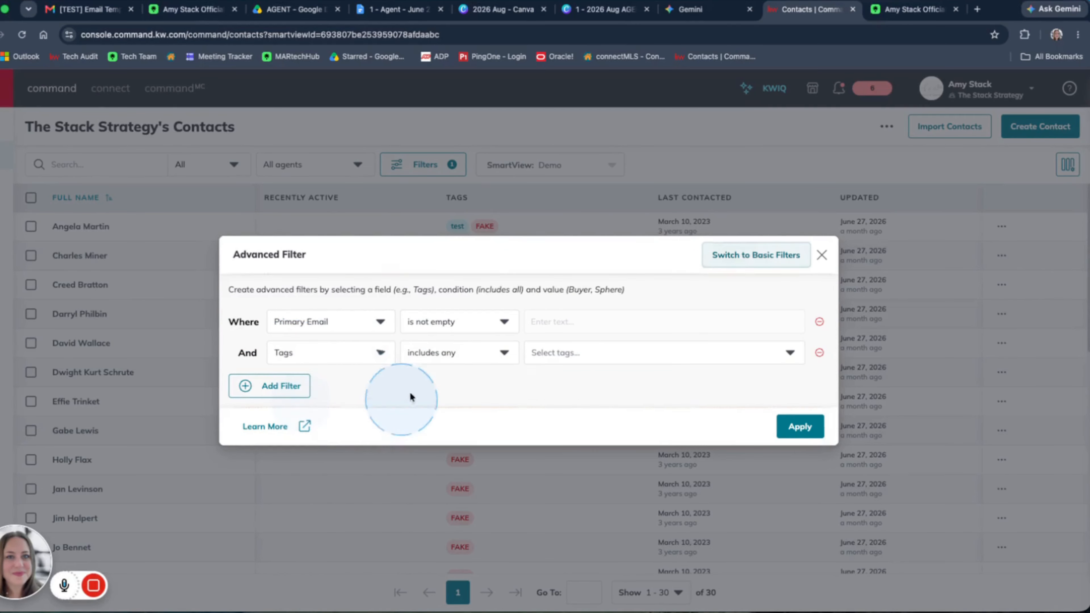
left_click(563, 358)
type("fake")
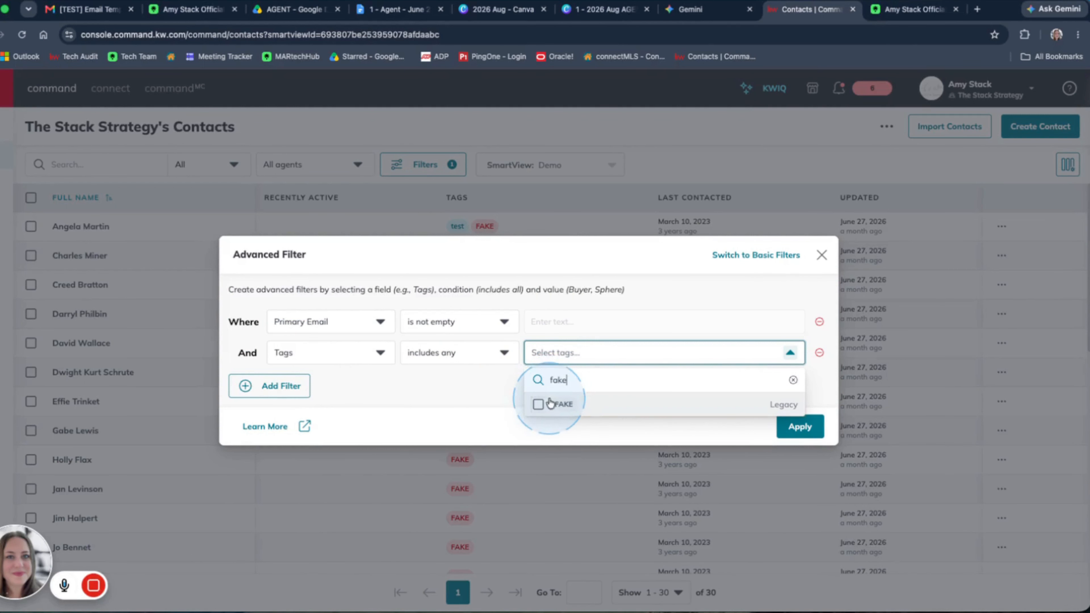
left_click(538, 404)
left_click(483, 389)
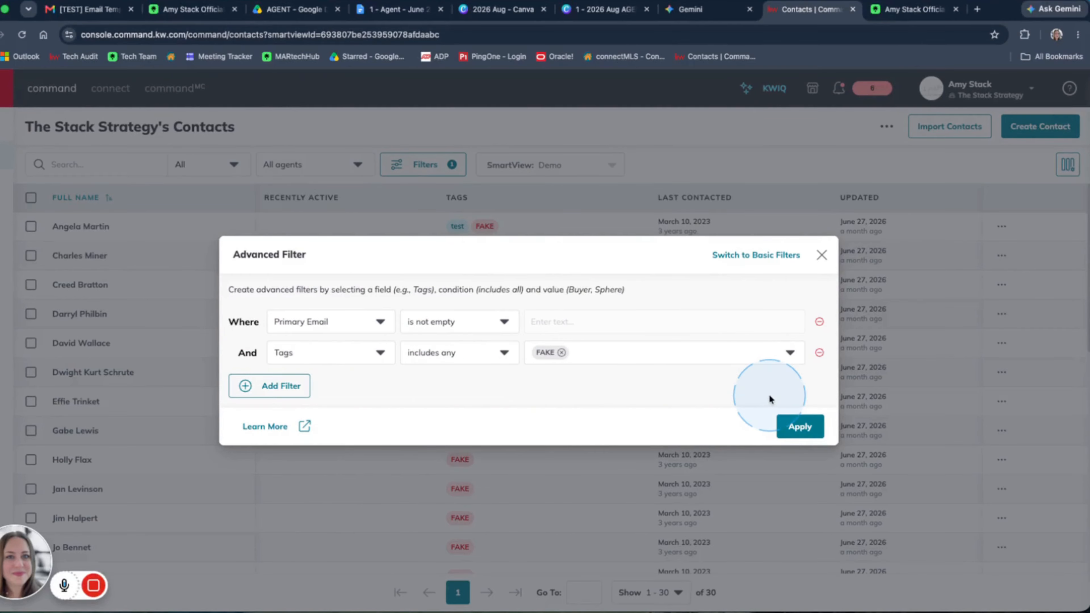
left_click(793, 428)
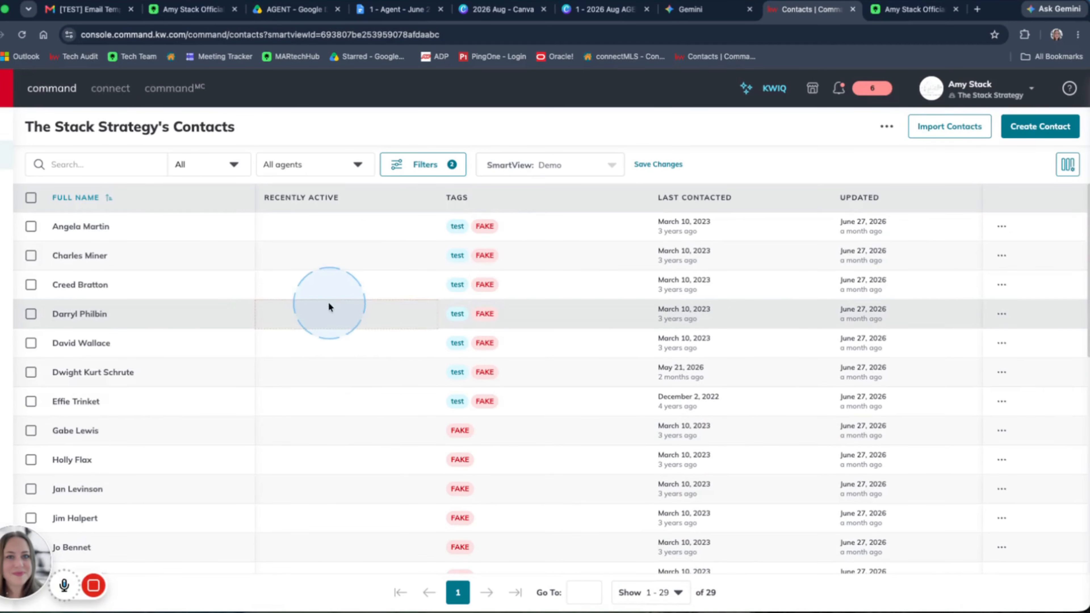
Select all filtered contacts and choose My Go Local: Aug 2026 - Summer Soundtracks as the SmartPlan to add them to, searching for "go lo".
left_click(31, 198)
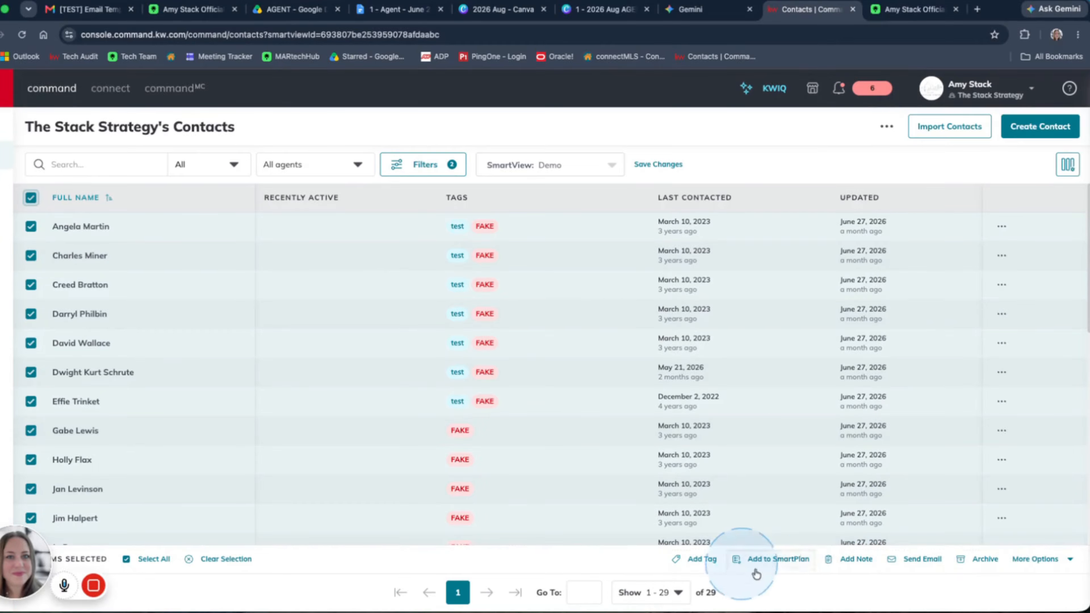
left_click(774, 562)
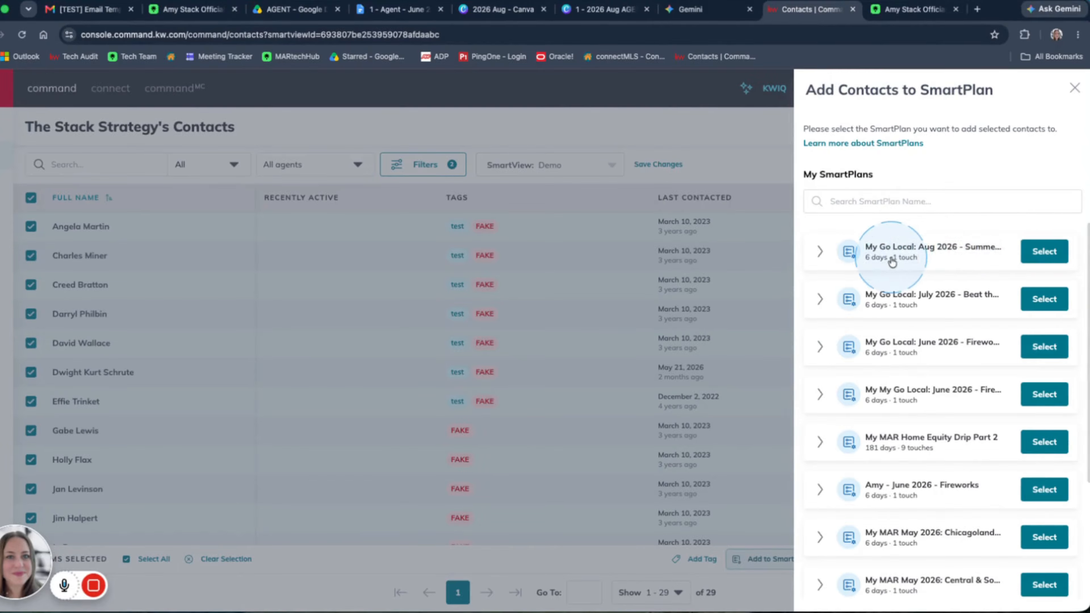
scroll(961, 438, "down", 4)
scroll(958, 443, "up", 1)
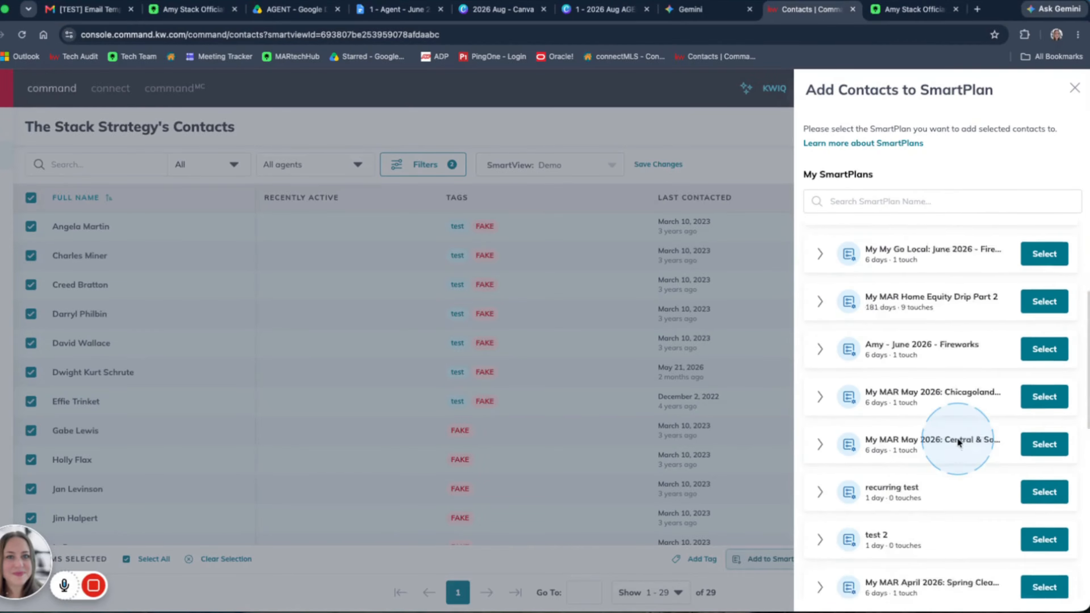
scroll(958, 442, "up", 3)
left_click(873, 200)
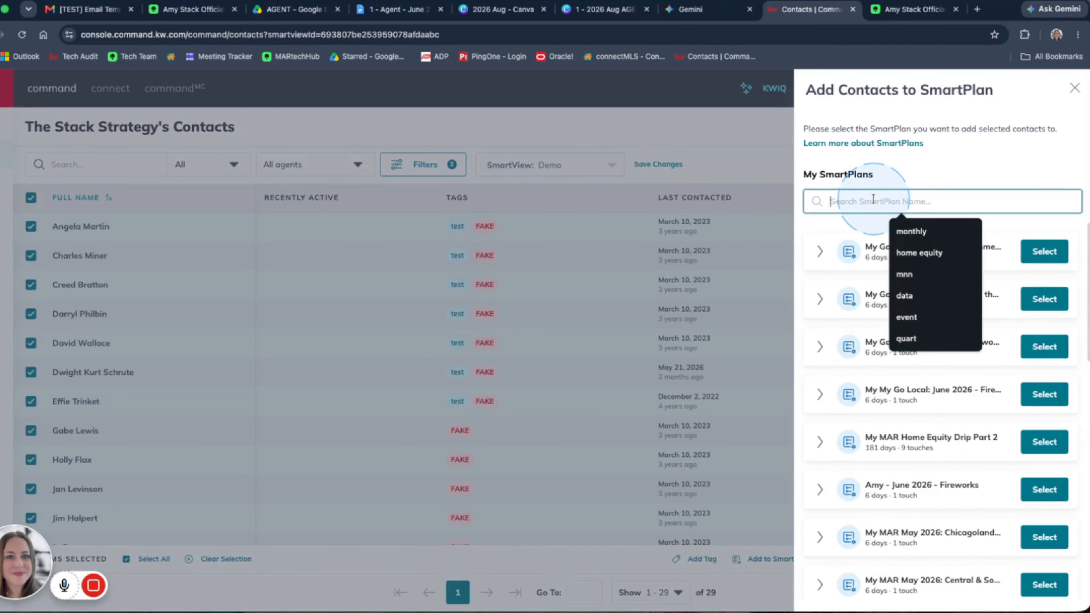
type("go lo")
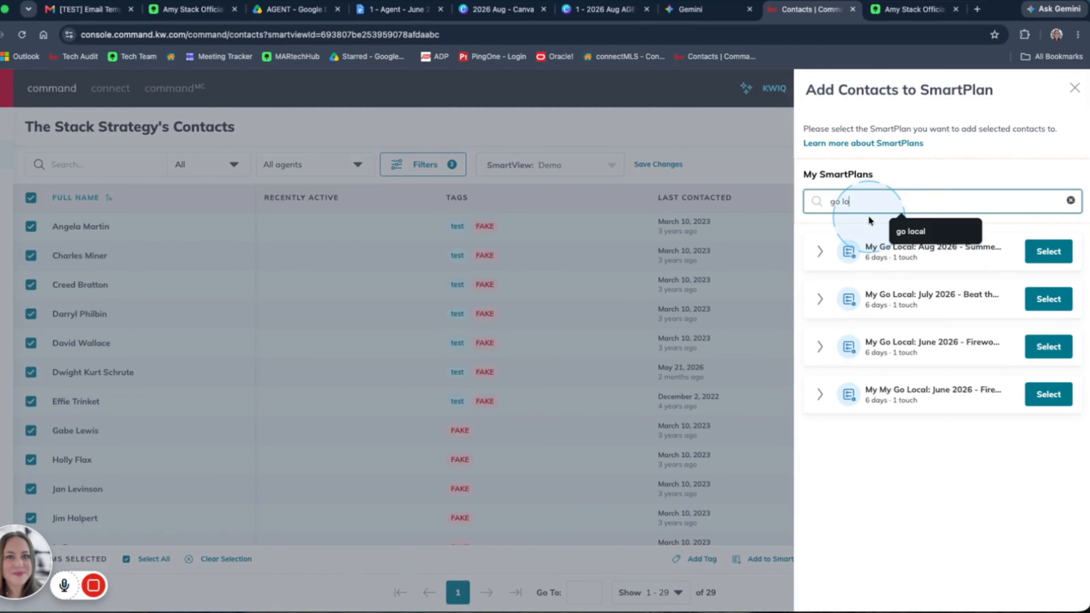
left_click(1057, 252)
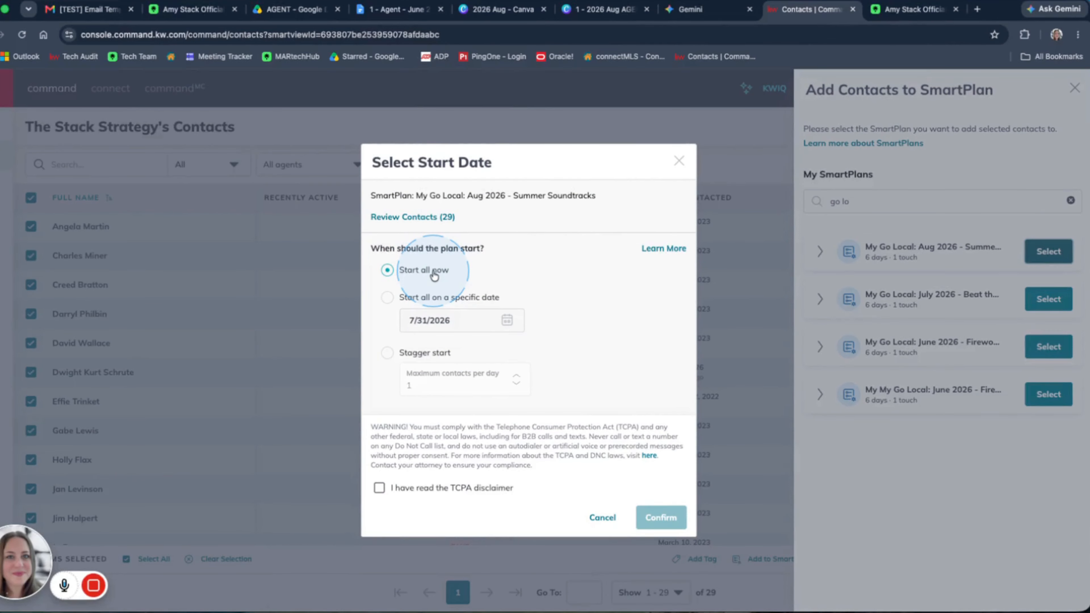
Try the start options, choose all on 7/31/2026, accept the TCPA disclaimer, and close everything without adding the contacts.
left_click(412, 298)
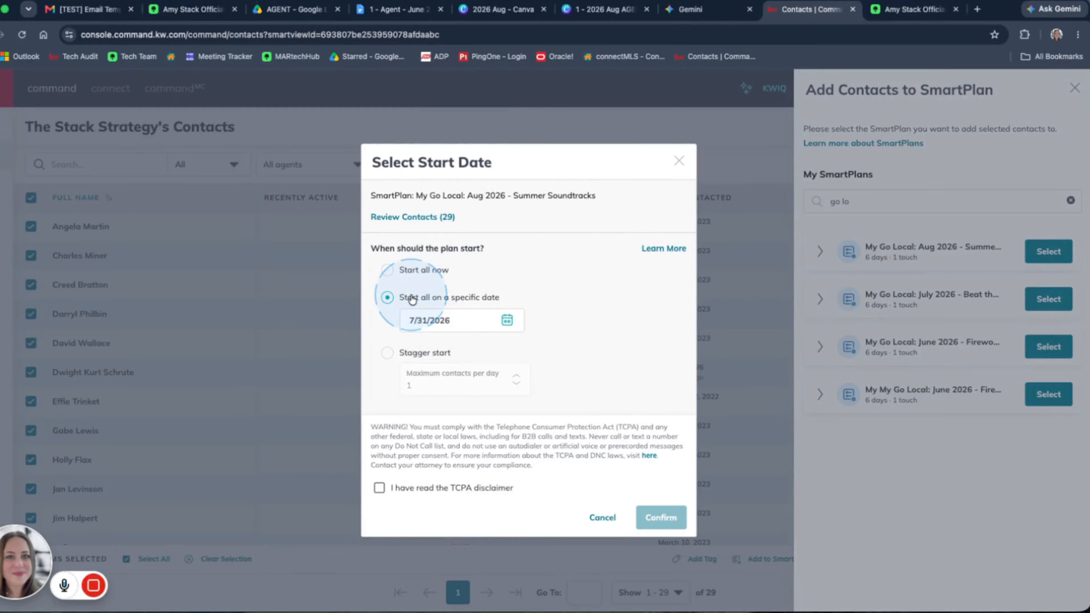
left_click(411, 354)
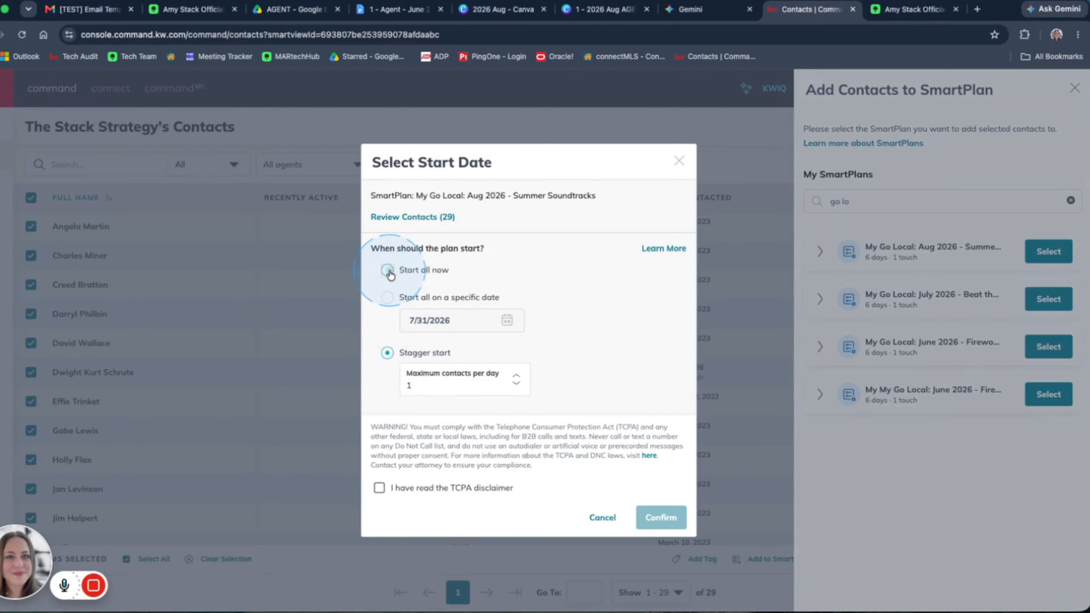
left_click(387, 298)
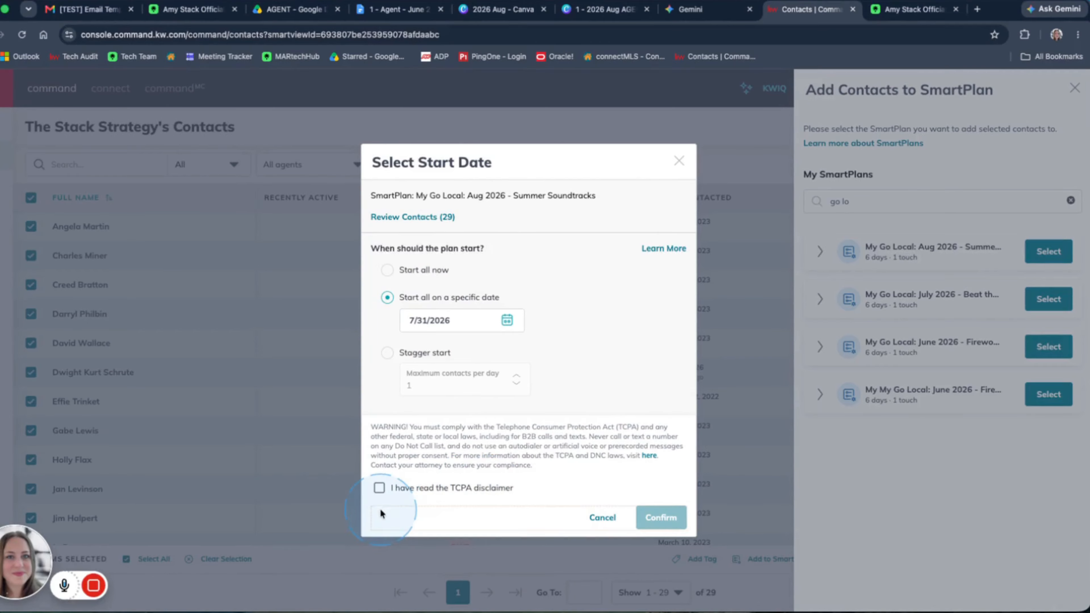
left_click(380, 487)
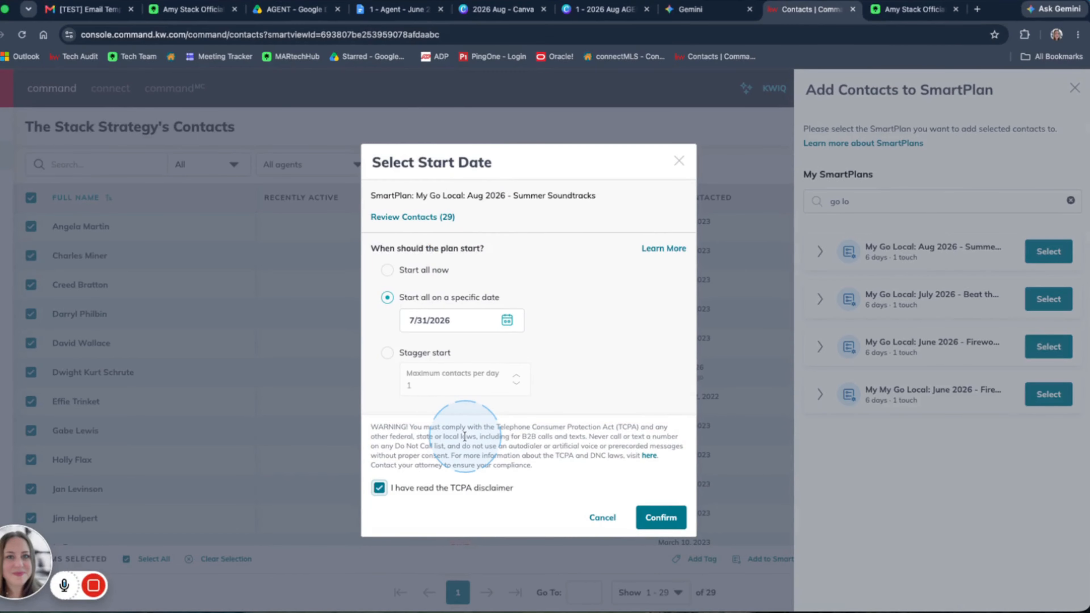
left_click(680, 161)
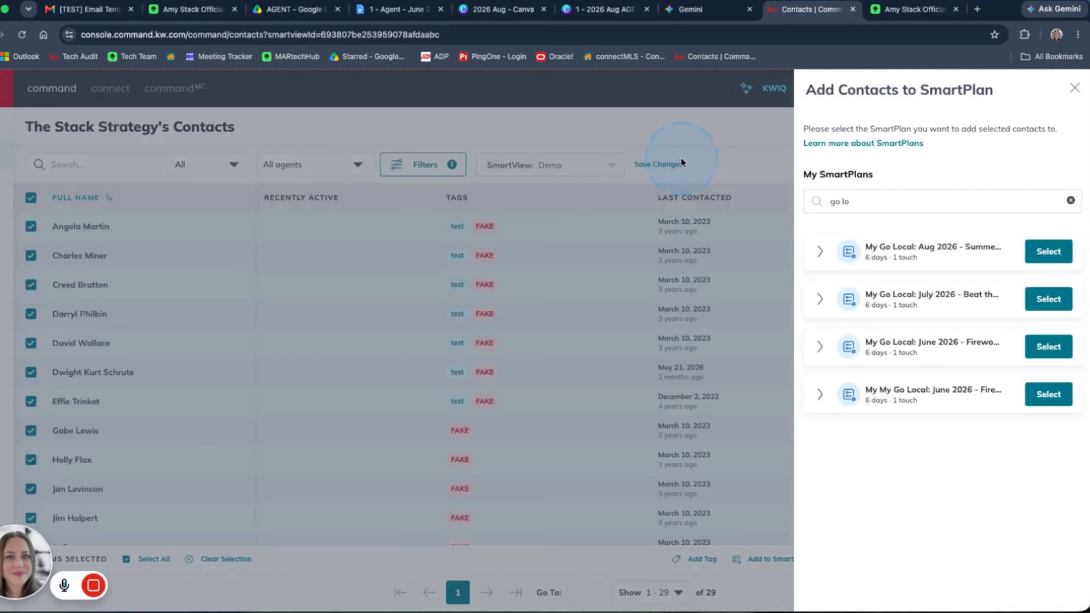
left_click(1074, 88)
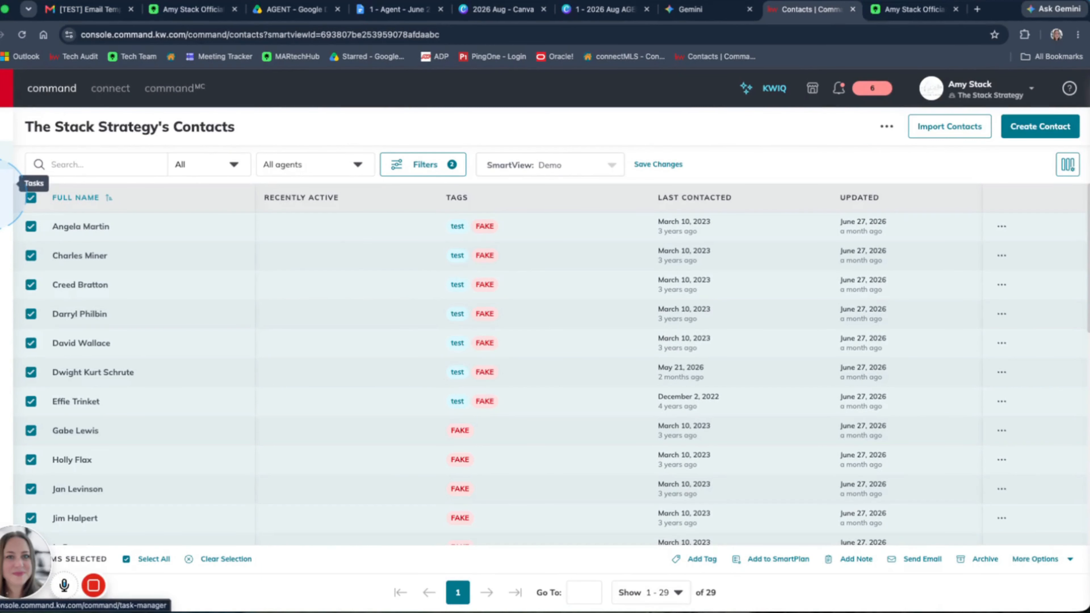
Open the SmartPlans Library and search it by SmartPlan name for "go local".
left_click(6, 212)
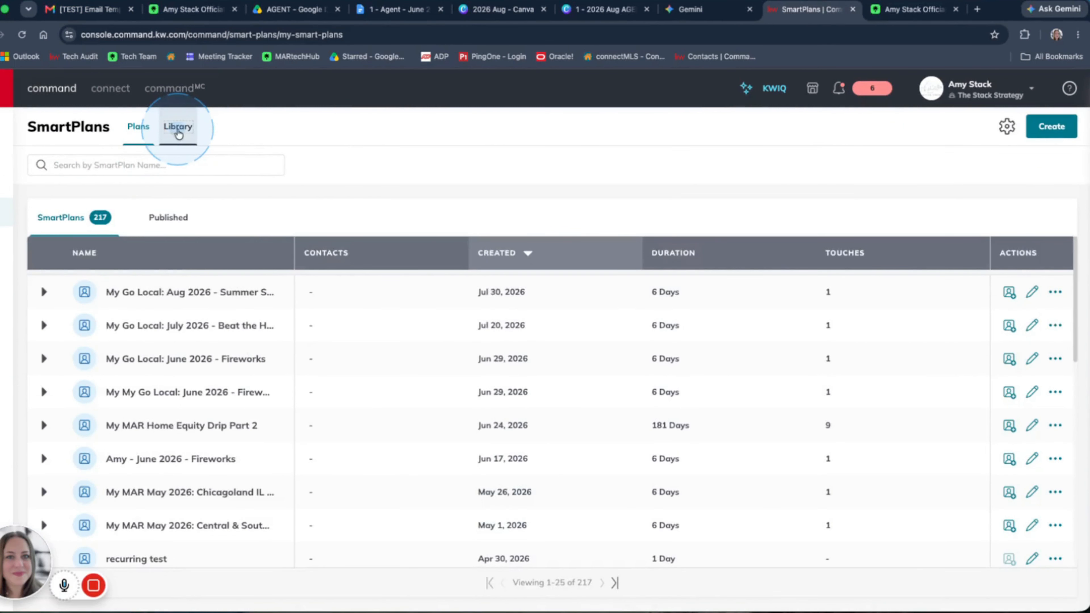
left_click(178, 129)
left_click(105, 163)
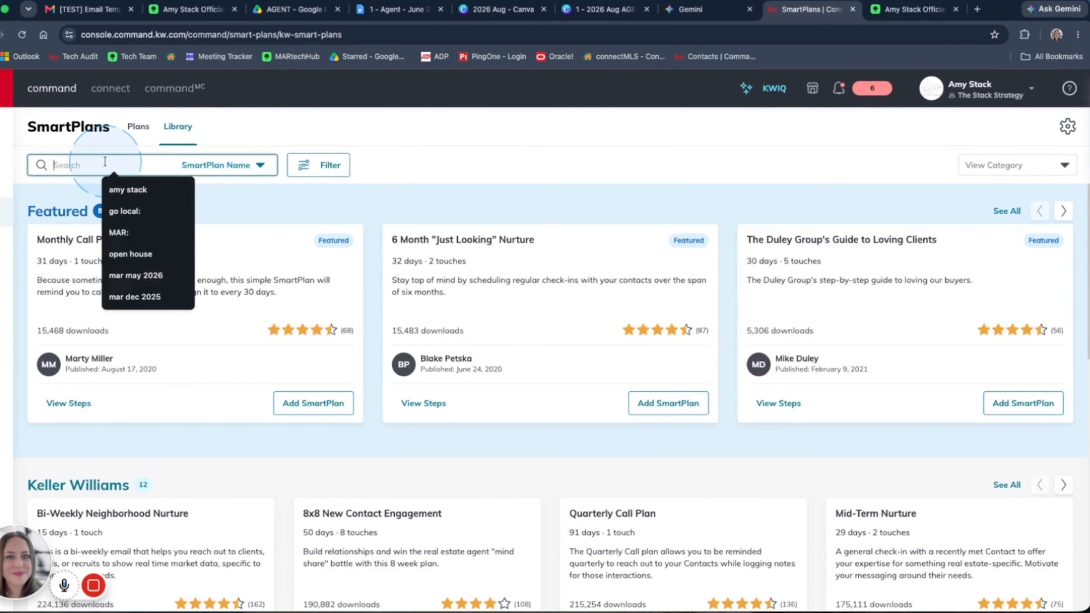
type("go local:")
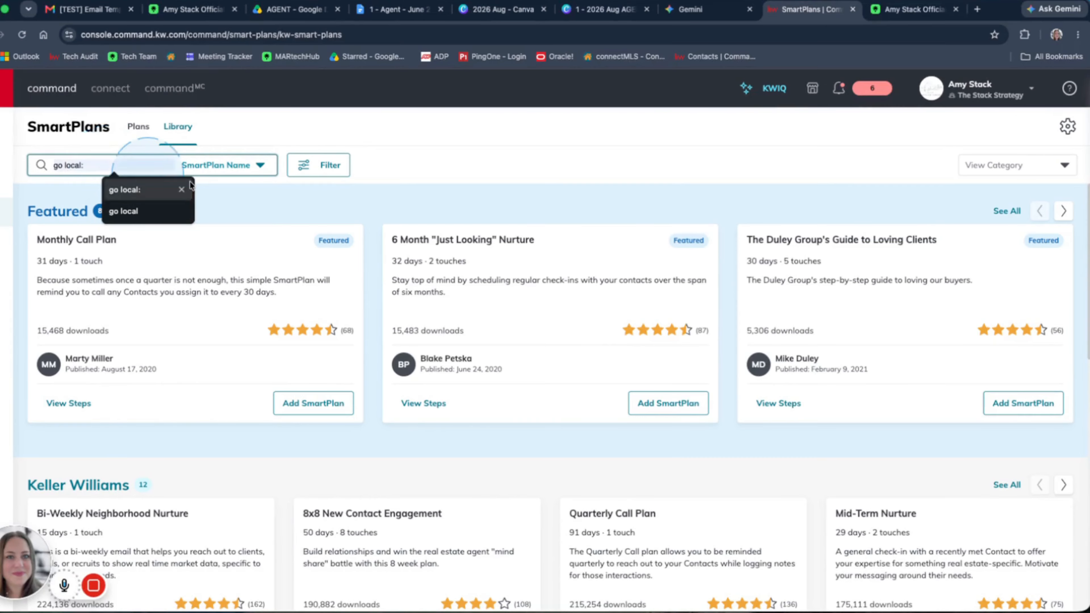
key("Return")
left_click(432, 192)
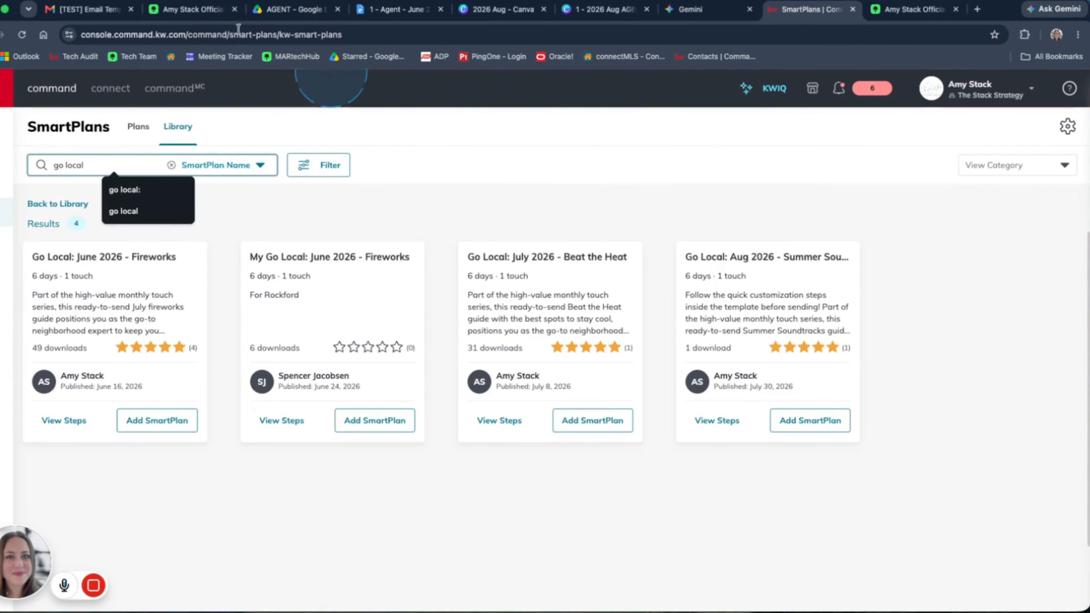
Review the Aug Monthly Marketing Kit links on the Linktree page and return to the SmartPlans Library.
left_click(183, 13)
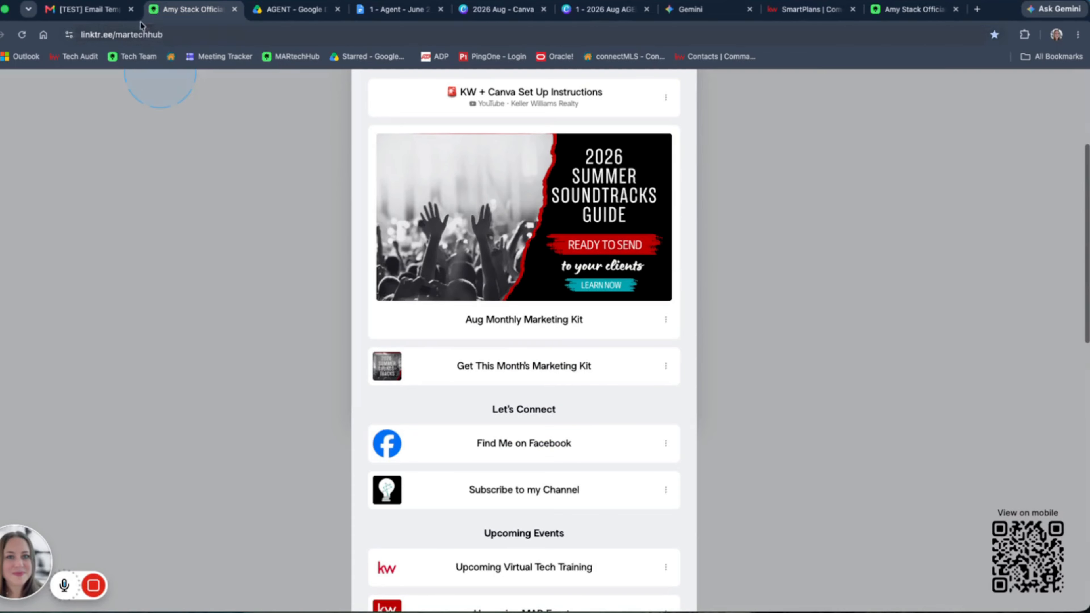
scroll(544, 266, "up", 5)
scroll(657, 343, "down", 3)
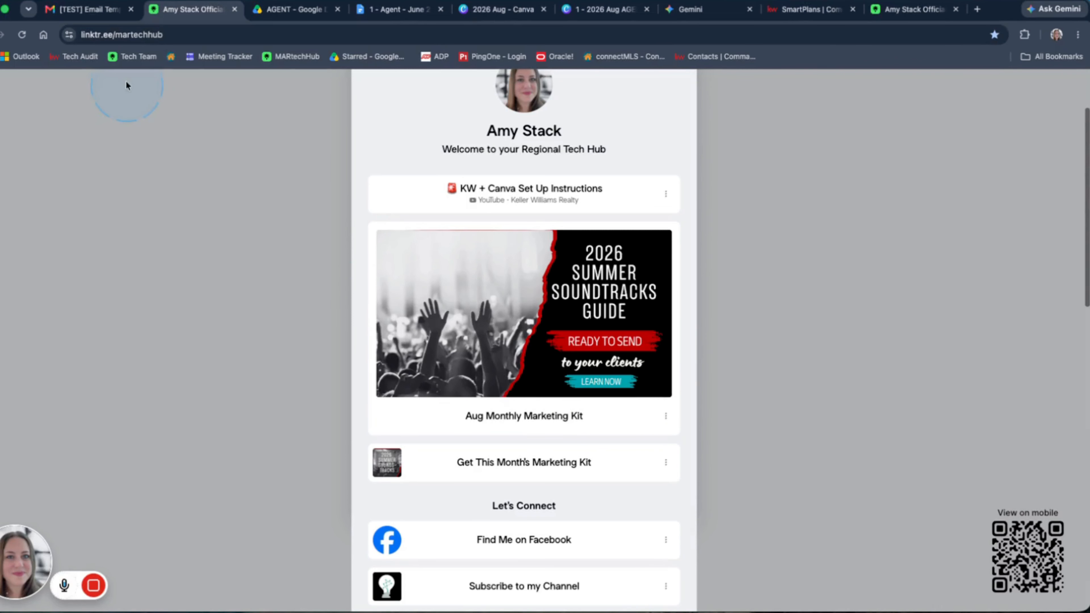
left_click(808, 9)
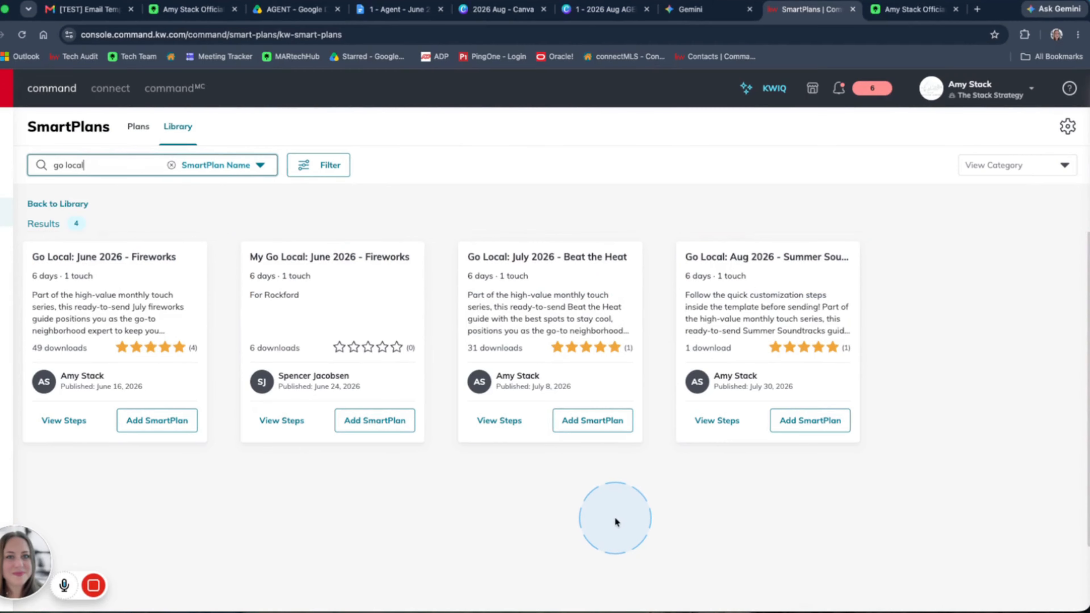
Extend the library search text to "go local:" and look over the listed SmartPlans.
type(":")
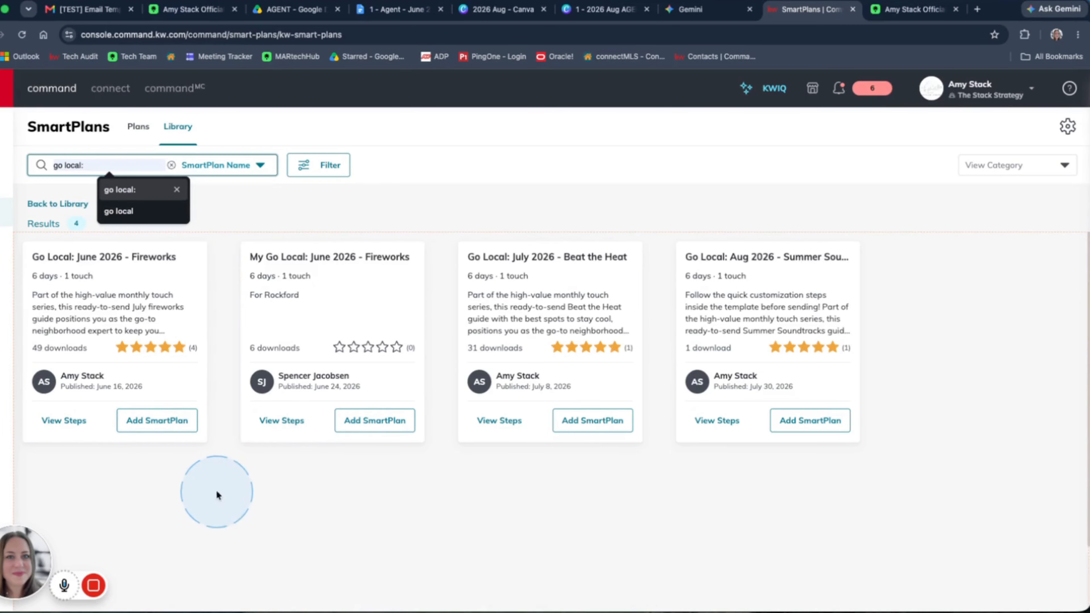
scroll(304, 450, "down", 2)
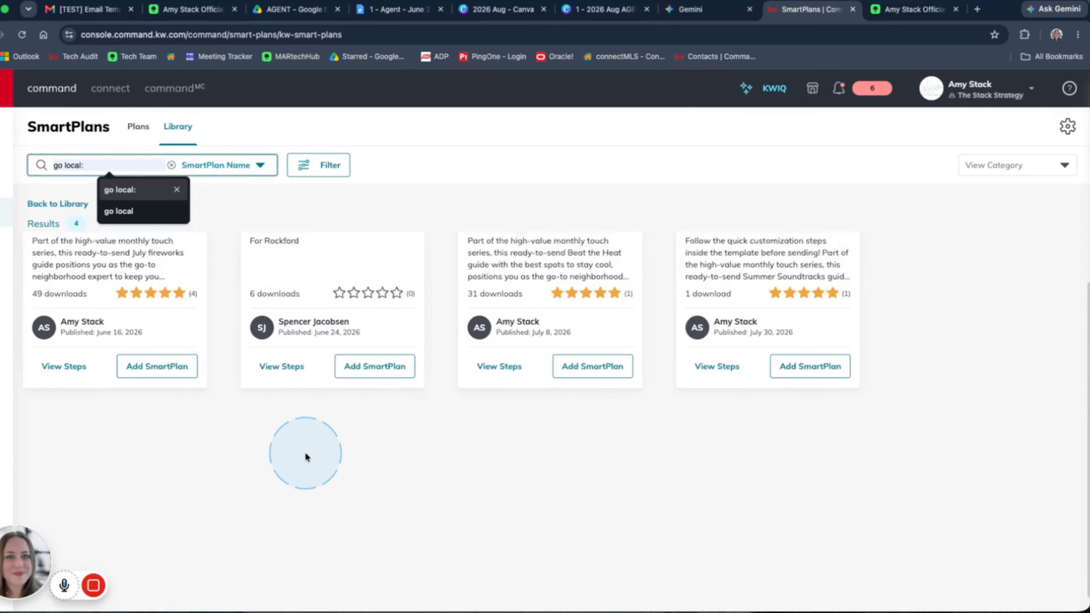
scroll(305, 454, "up", 2)
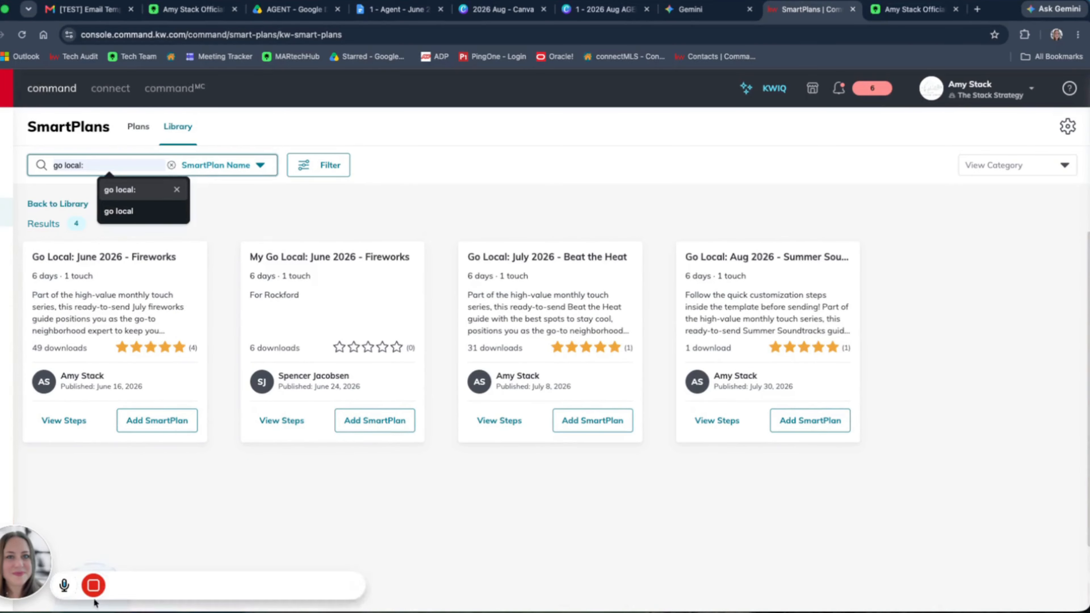
left_click(94, 586)
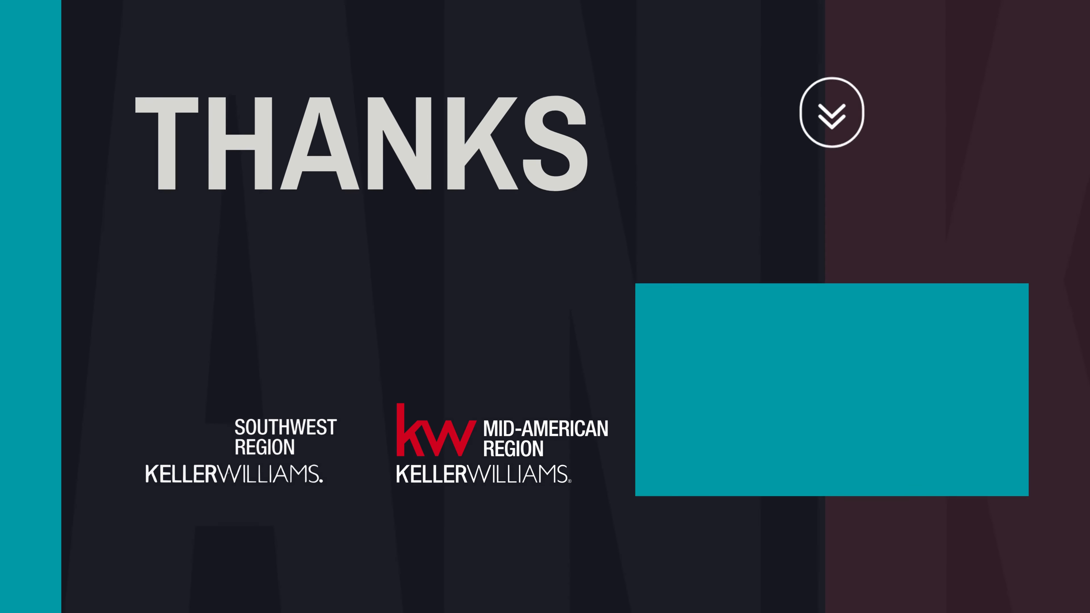